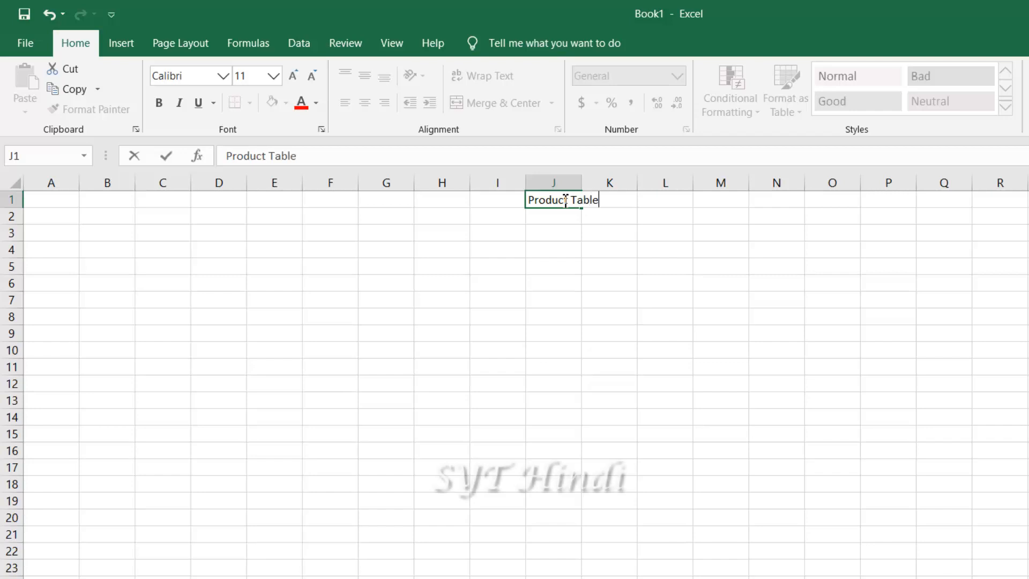
Enter the Product Table title, then the headings Sno, Product name and Company Name in row 2
click(225, 219)
click(57, 220)
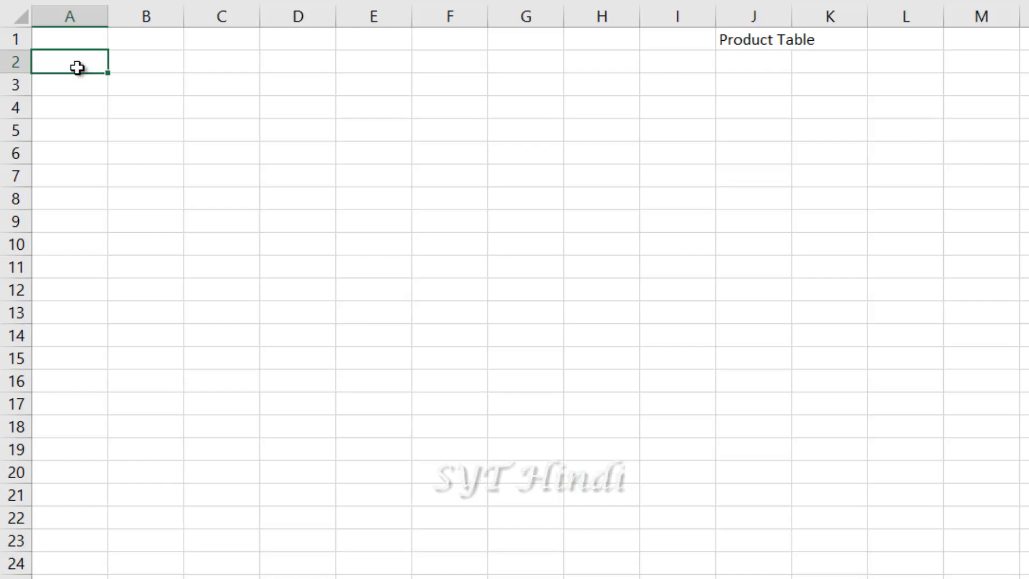
text(Sno)
key(Tab)
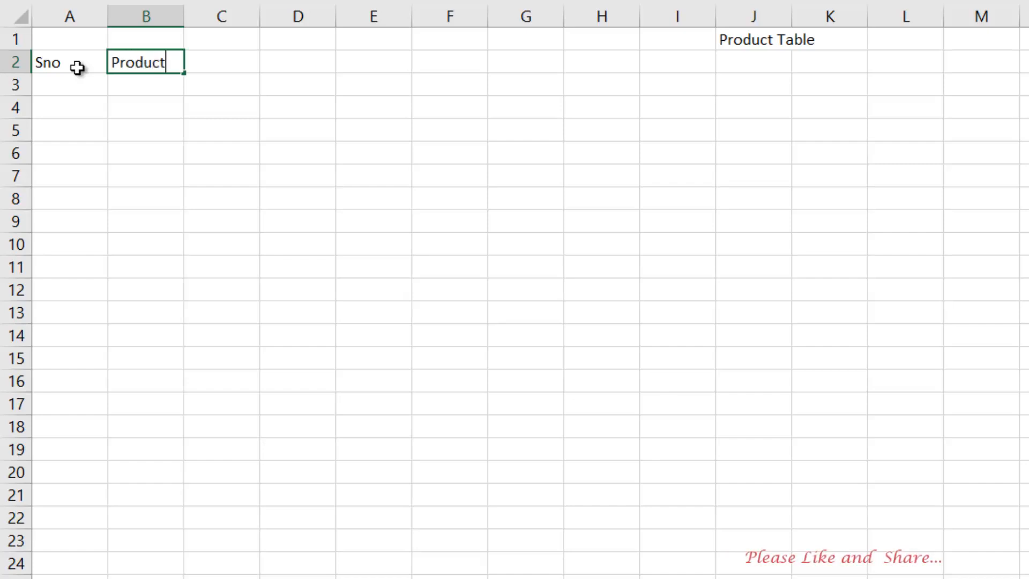
key(Tab)
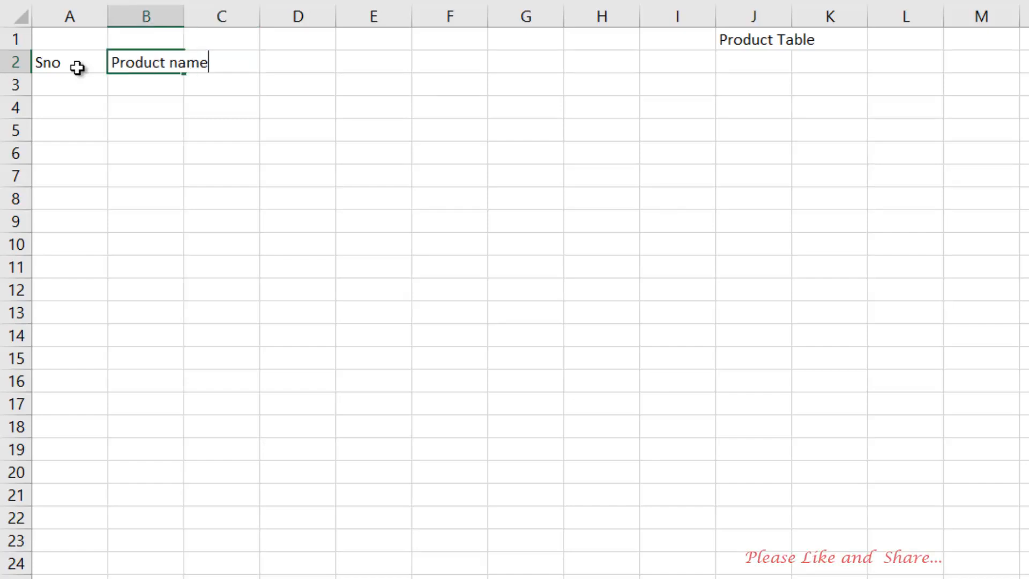
key(Tab)
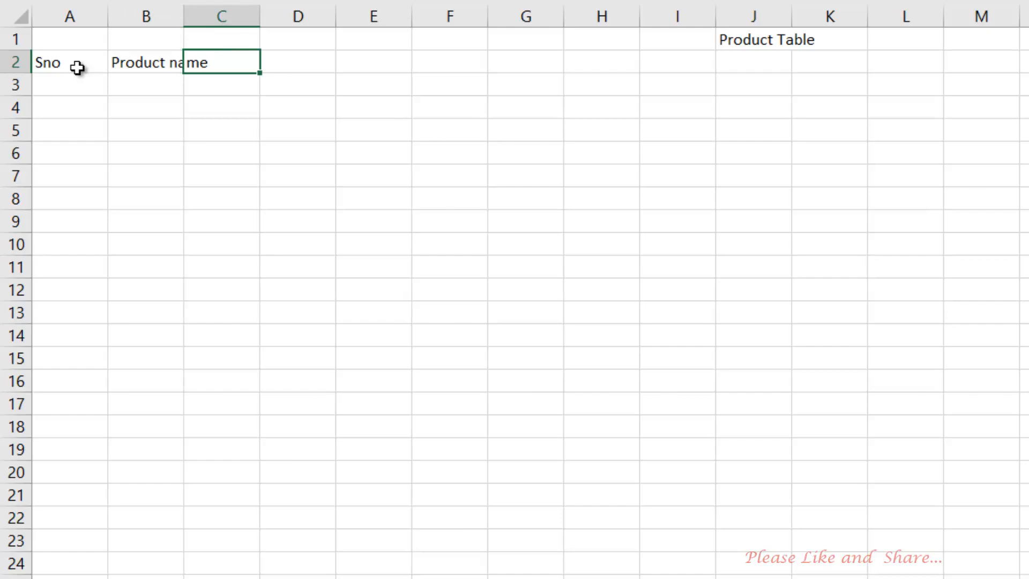
text(Compan)
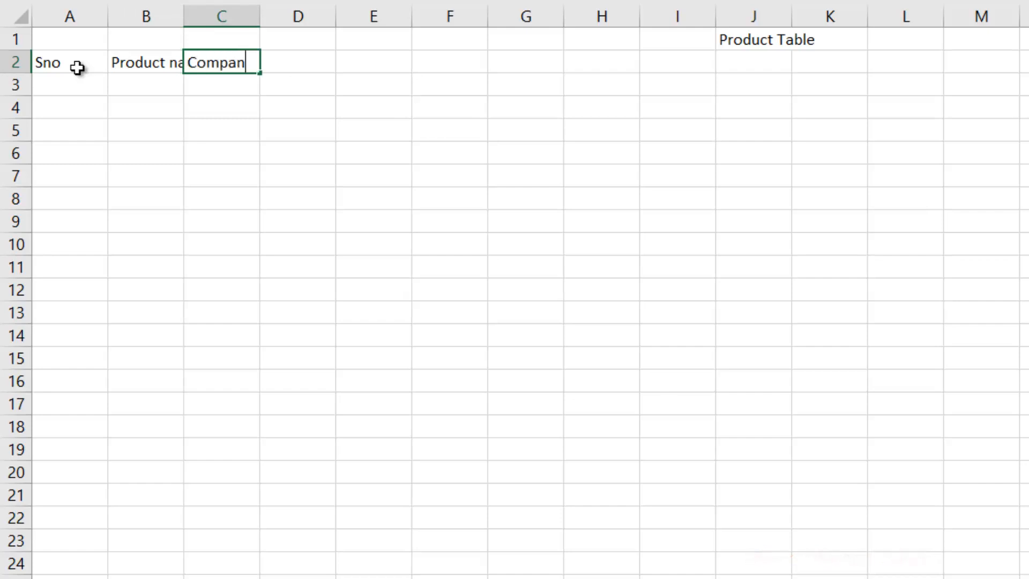
text(y Name)
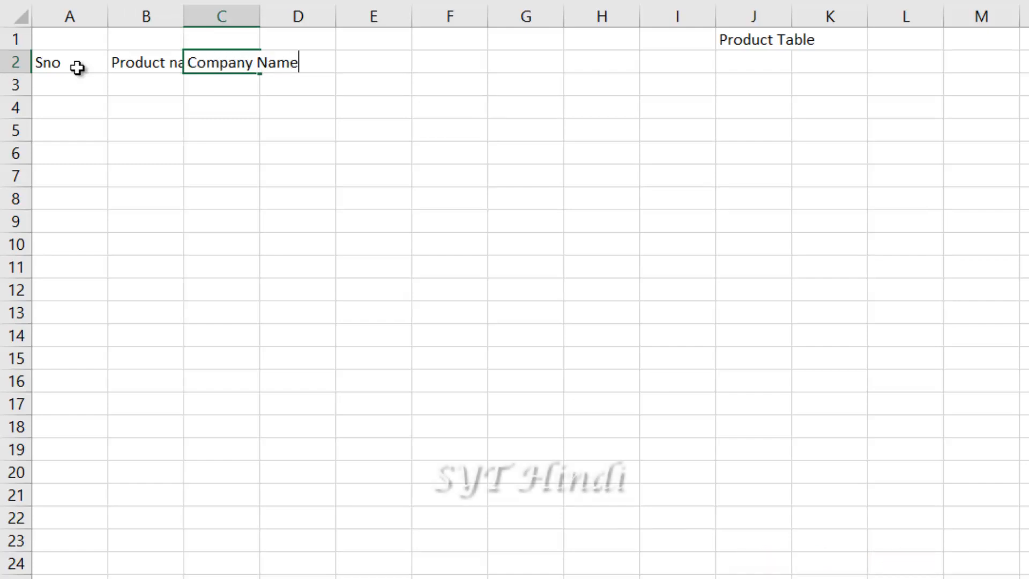
Add Unit Price, Quantity, Total Price and discount headings, then widen columns I and F
click(378, 62)
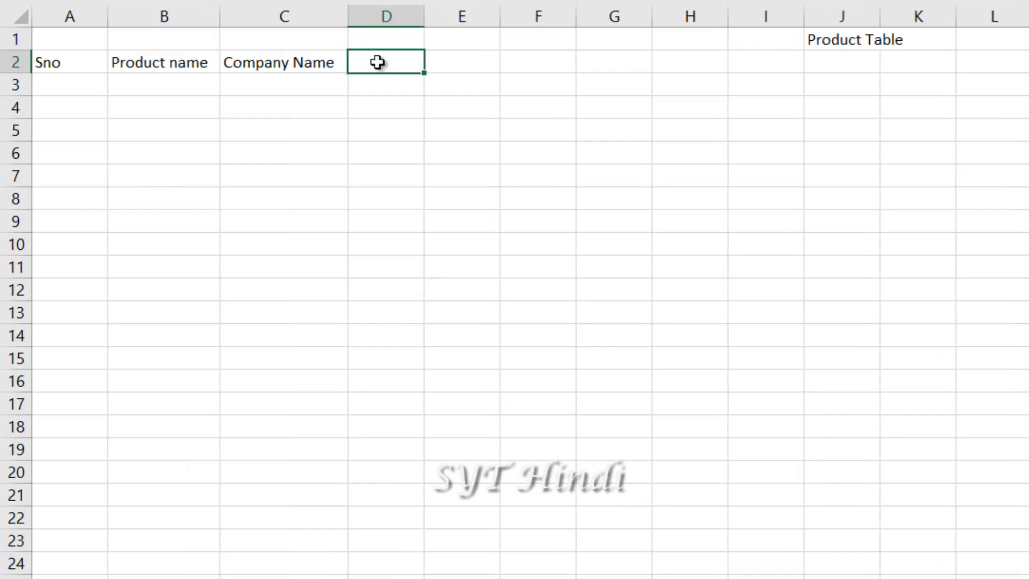
double_click(378, 62)
text(Unit Price)
click(472, 62)
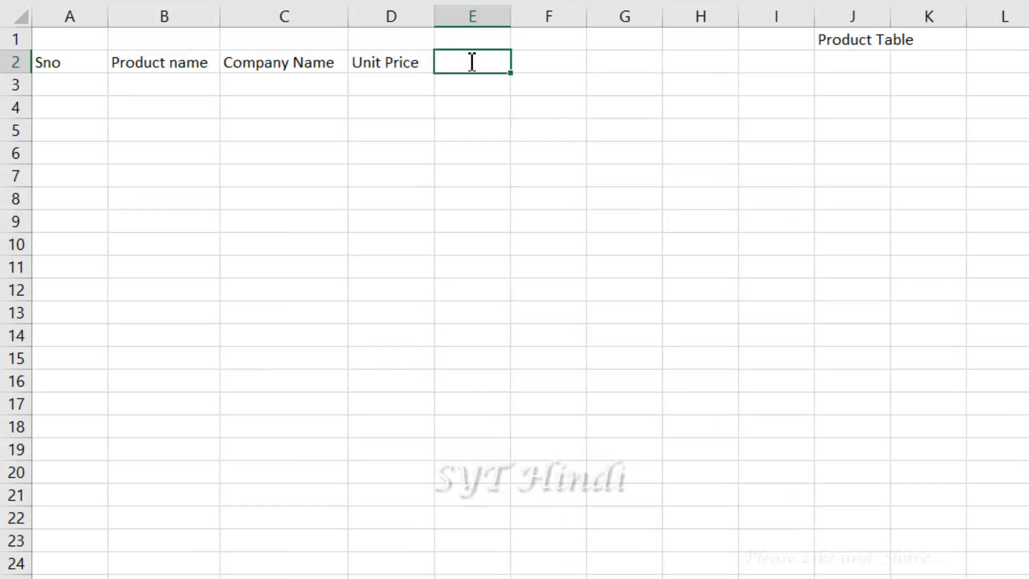
text(Quantity)
click(547, 67)
text(Total)
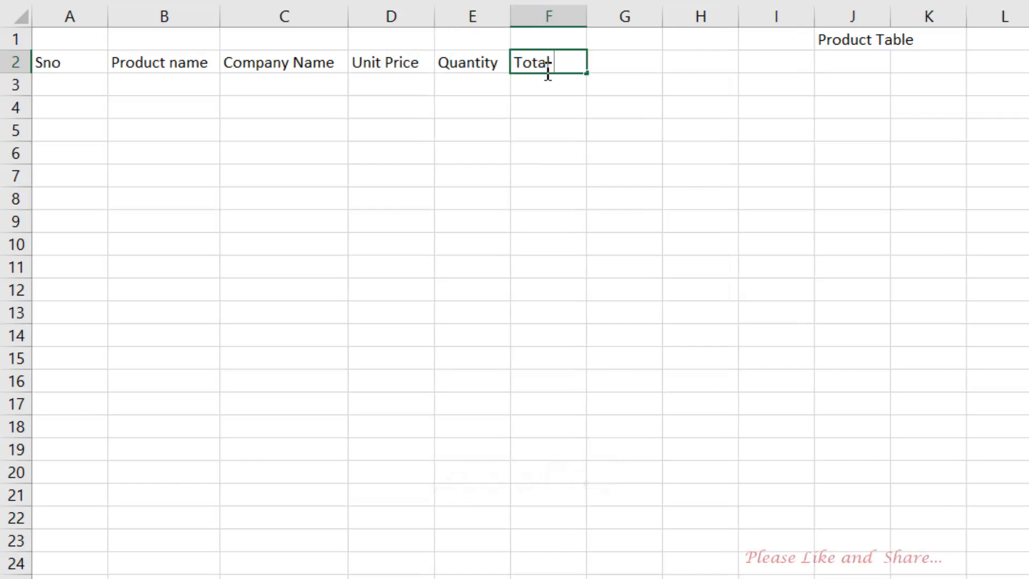
text( Price)
click(617, 64)
text(SImp)
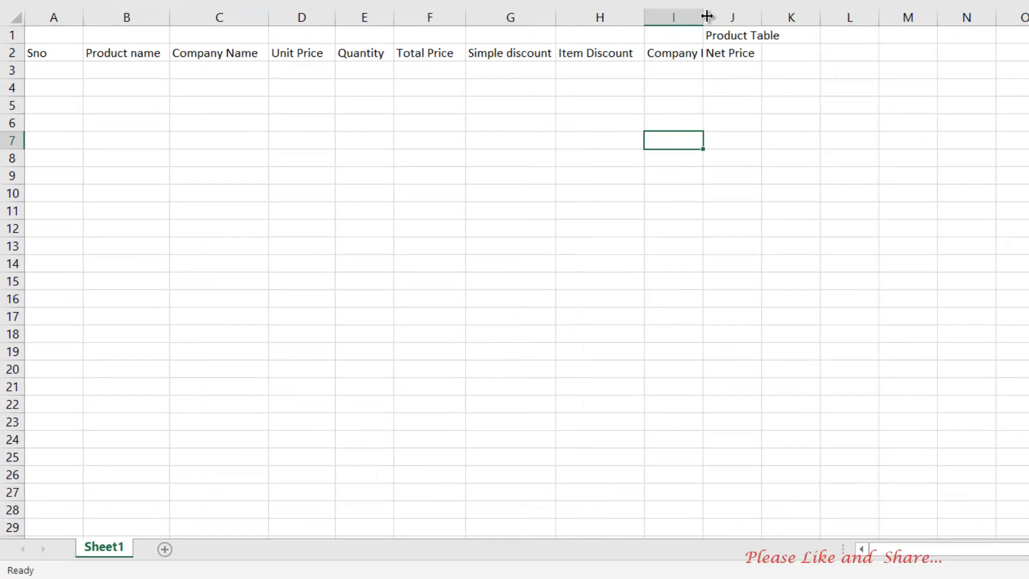
drag(704, 11, 758, 12)
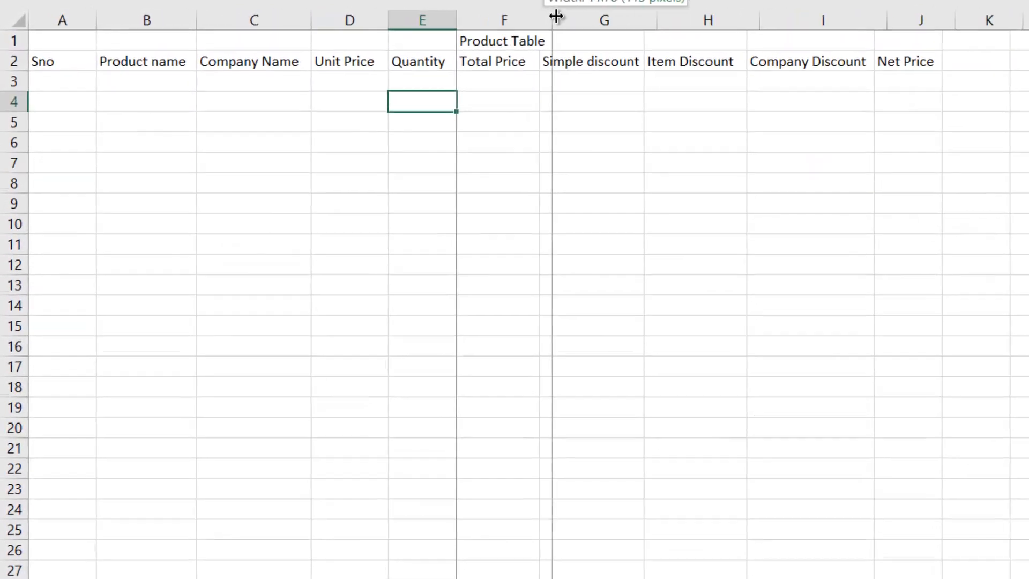
drag(556, 16, 563, 16)
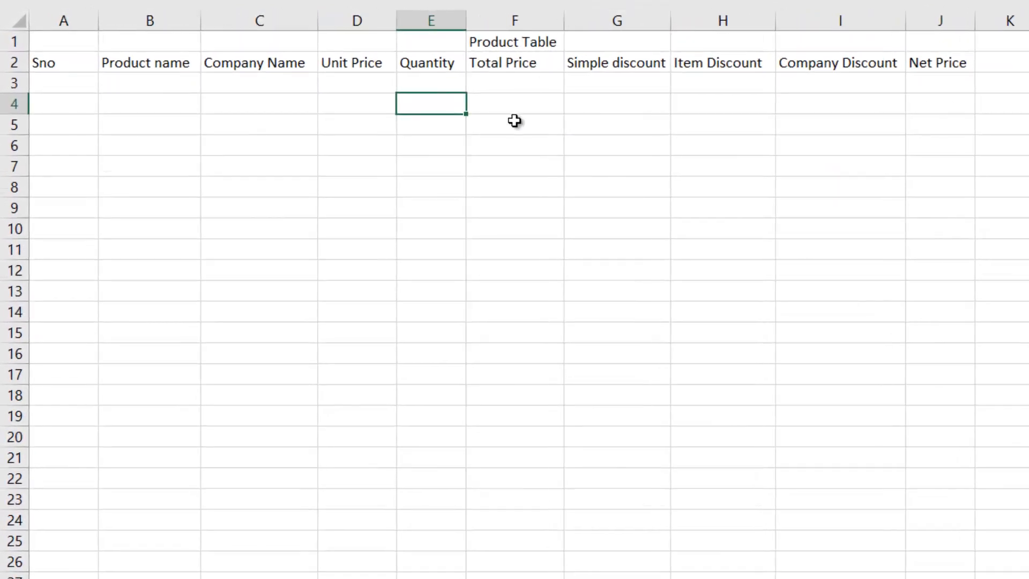
Enter the seven product rows, Keyboard to Fan, with their companies, unit prices and quantities
click(515, 122)
click(142, 82)
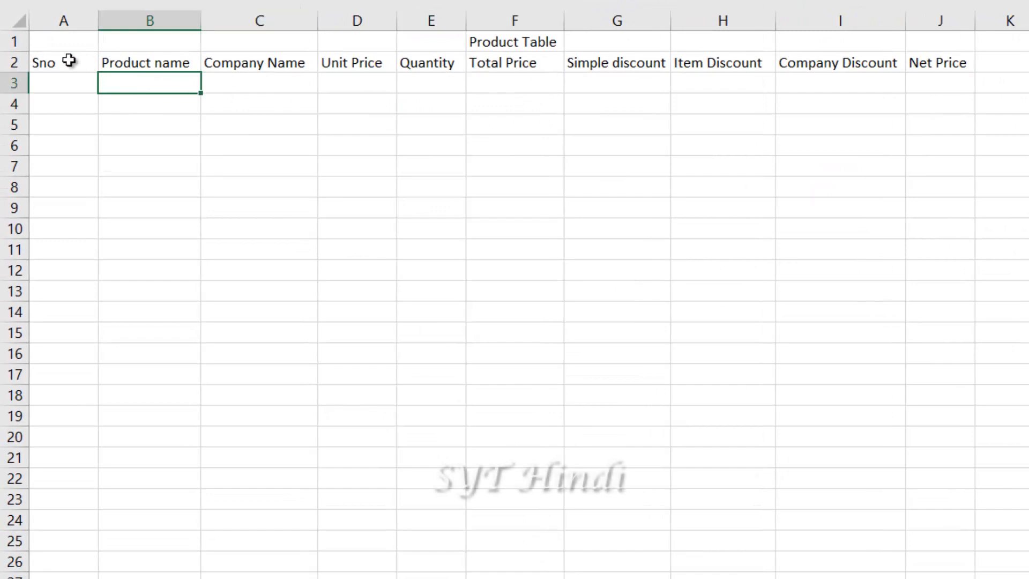
drag(69, 62, 981, 59)
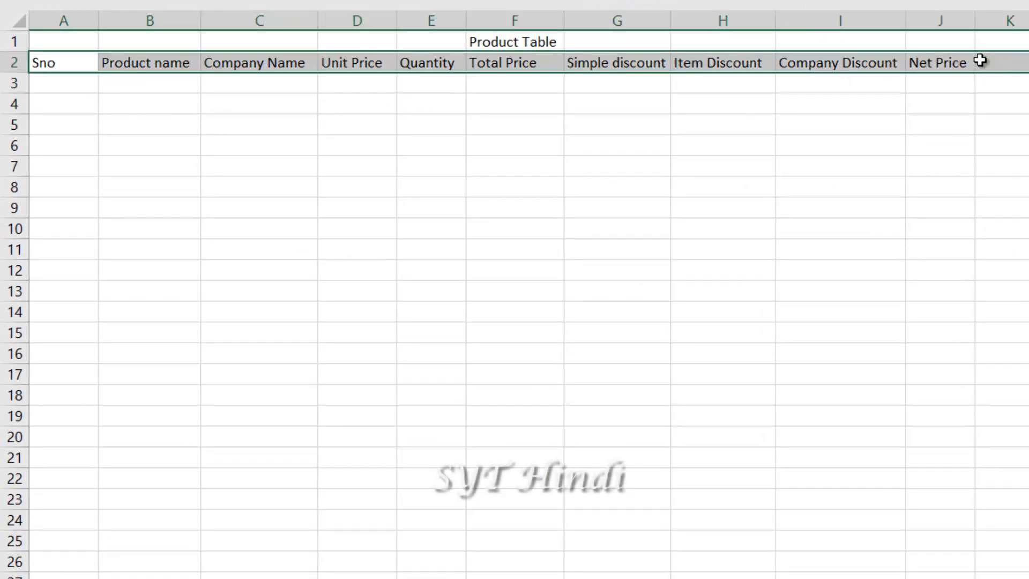
click(81, 83)
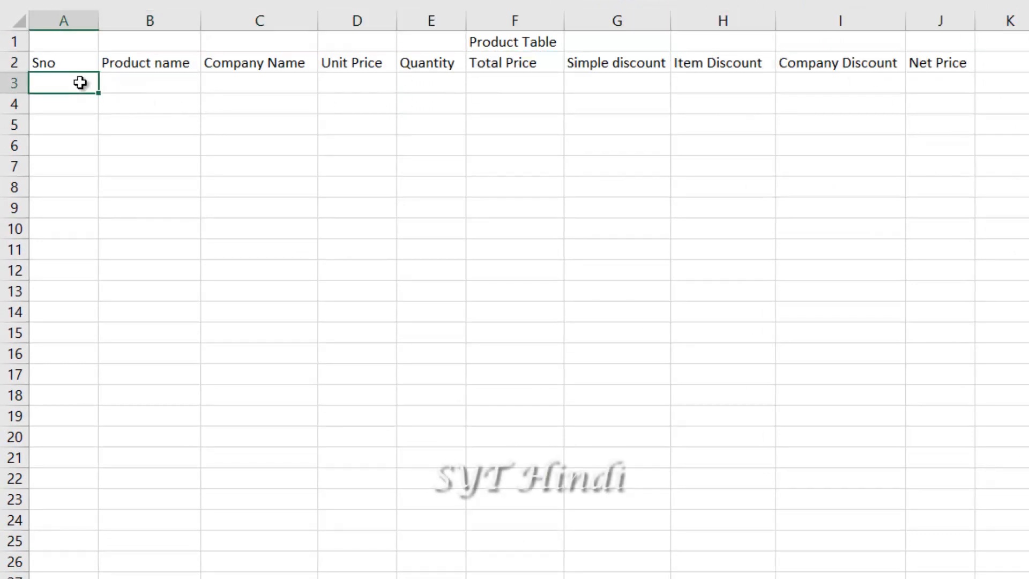
double_click(83, 85)
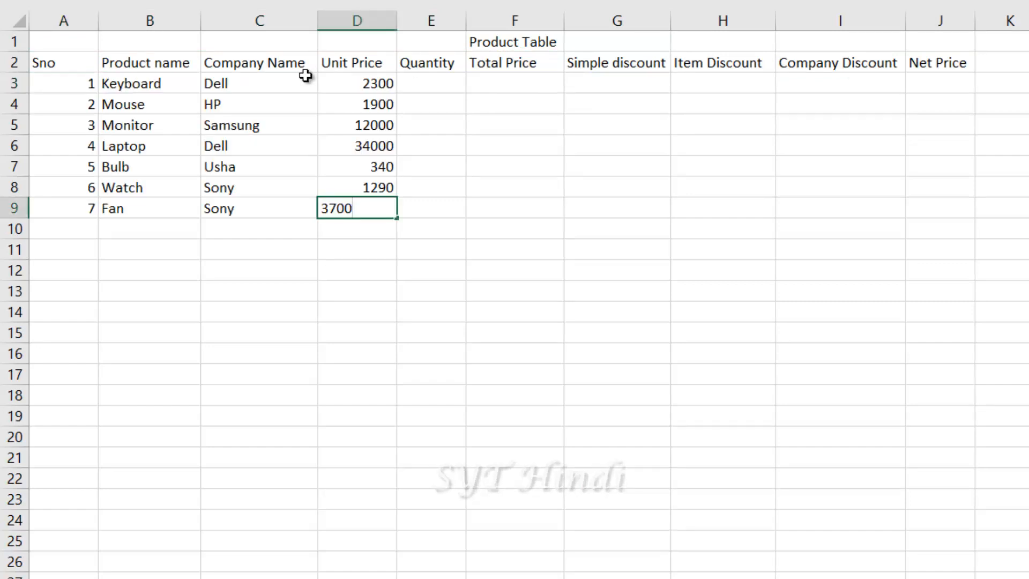
click(256, 84)
drag(37, 62, 375, 125)
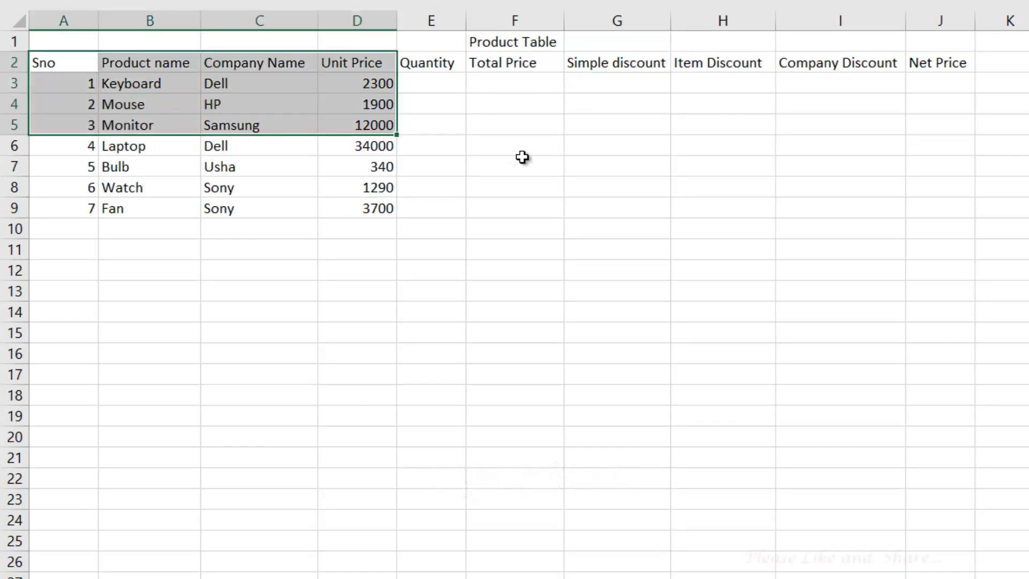
drag(522, 157, 929, 216)
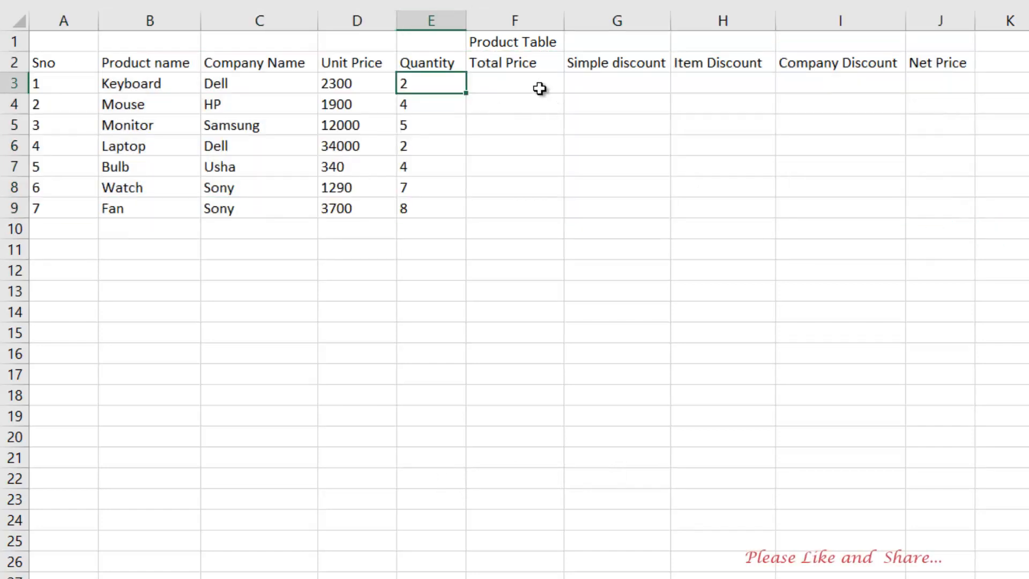
click(540, 89)
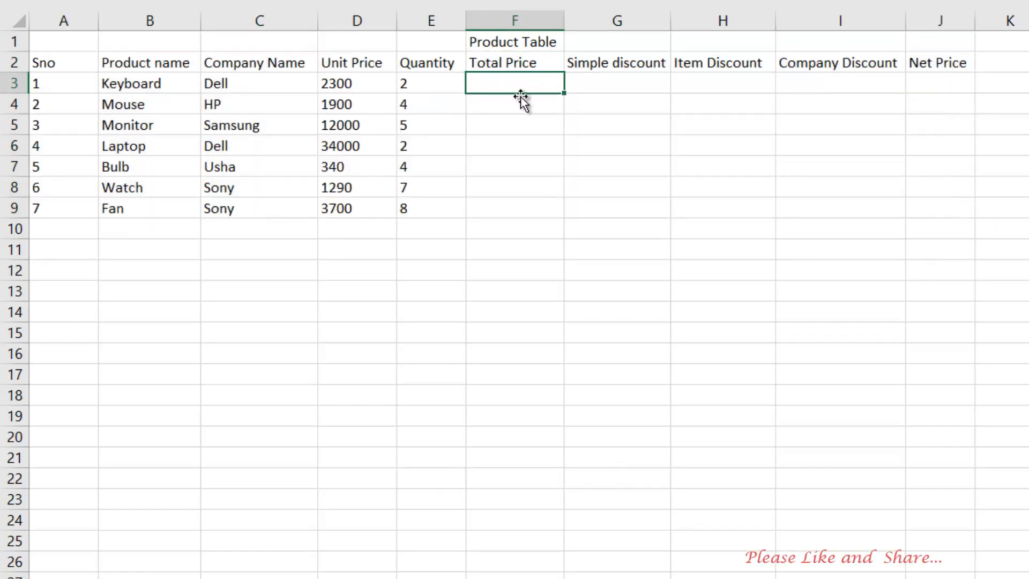
click(625, 84)
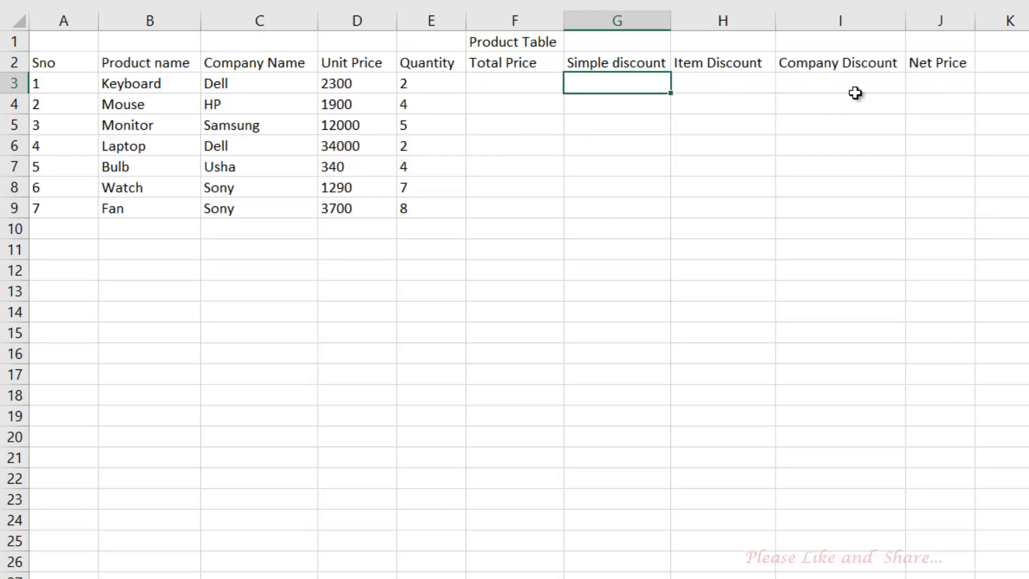
click(510, 83)
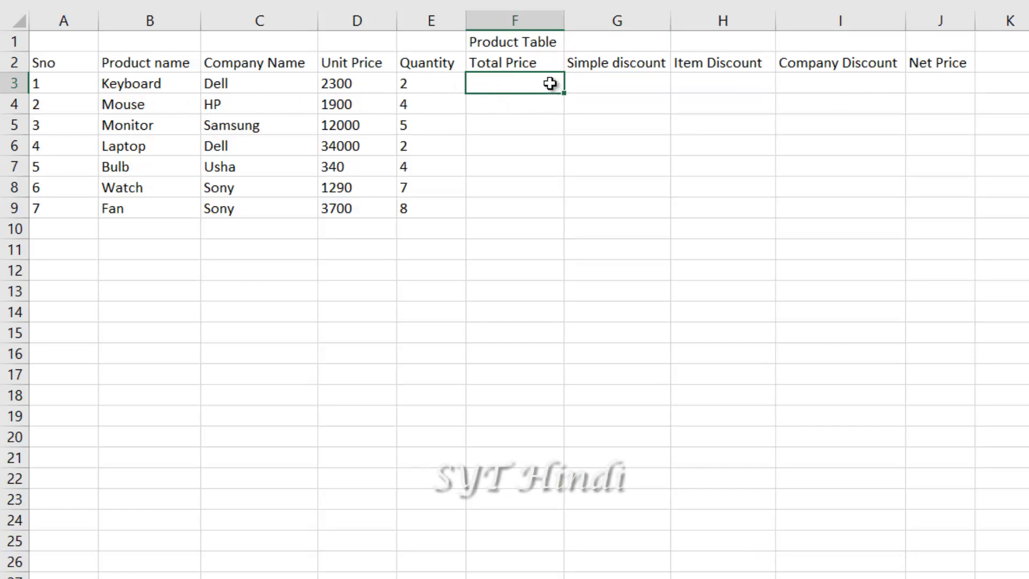
Enter =D3*E3 in F3 to get the Keyboard total of 4600
text(=)
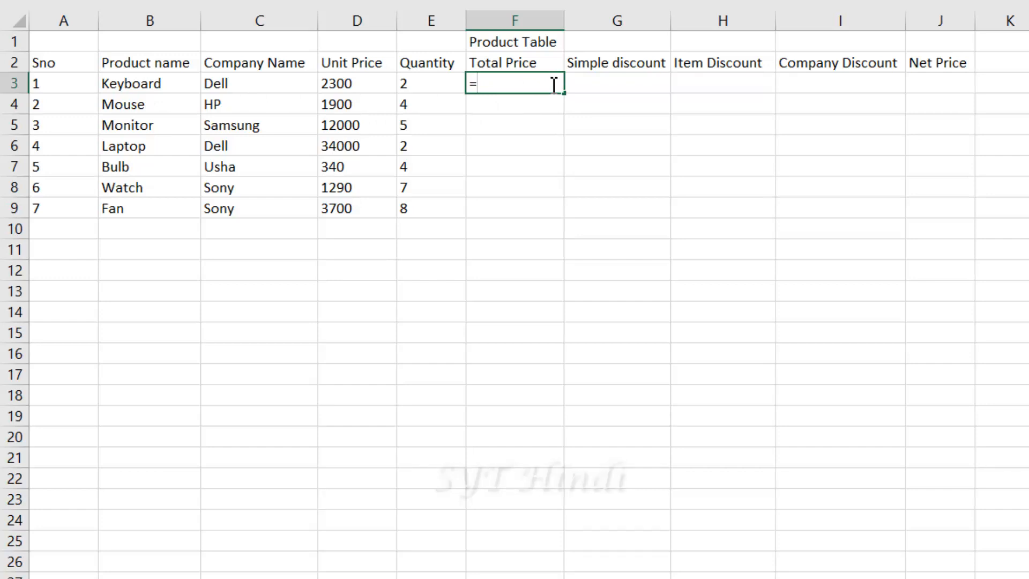
click(342, 81)
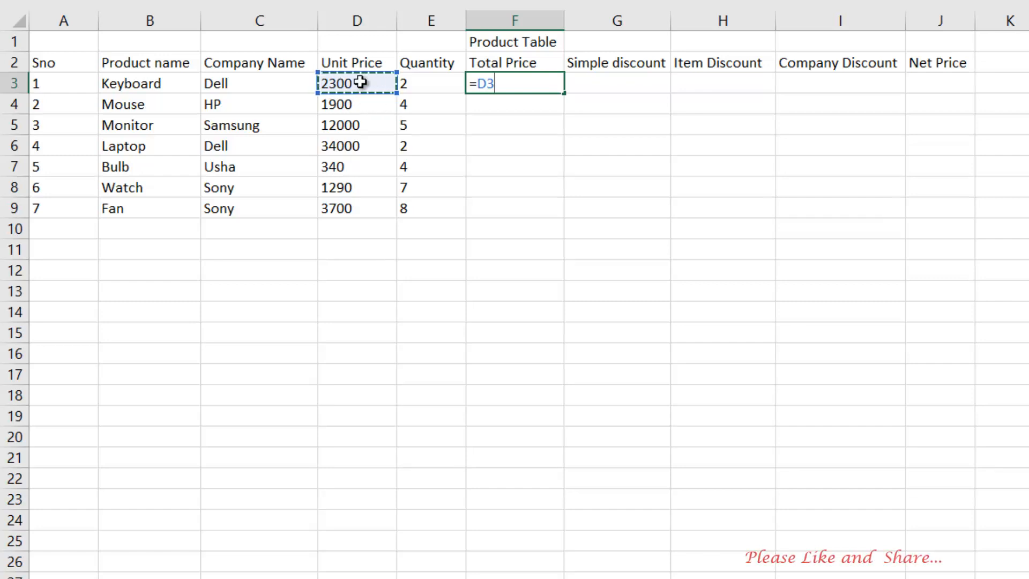
text(*)
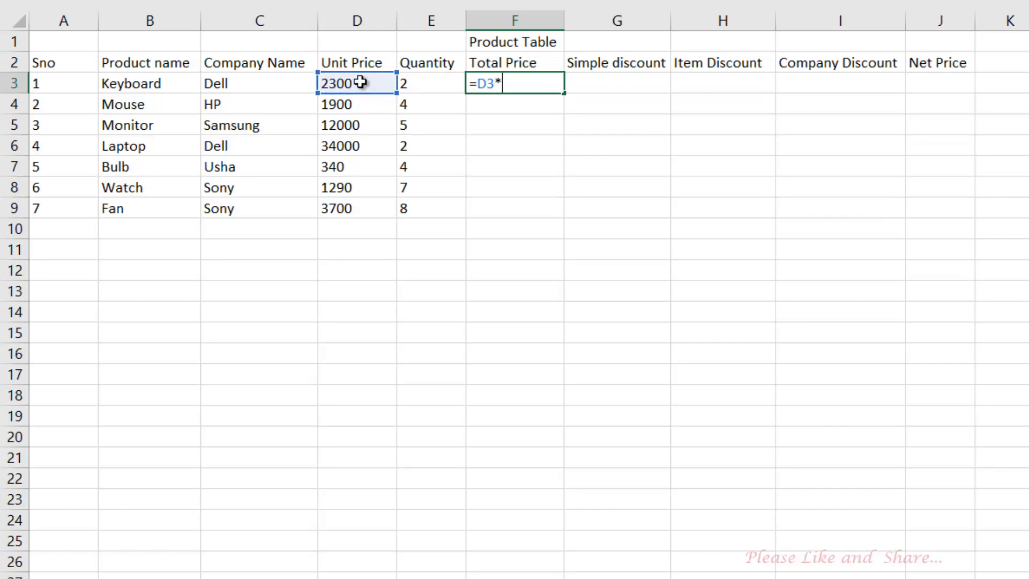
click(420, 85)
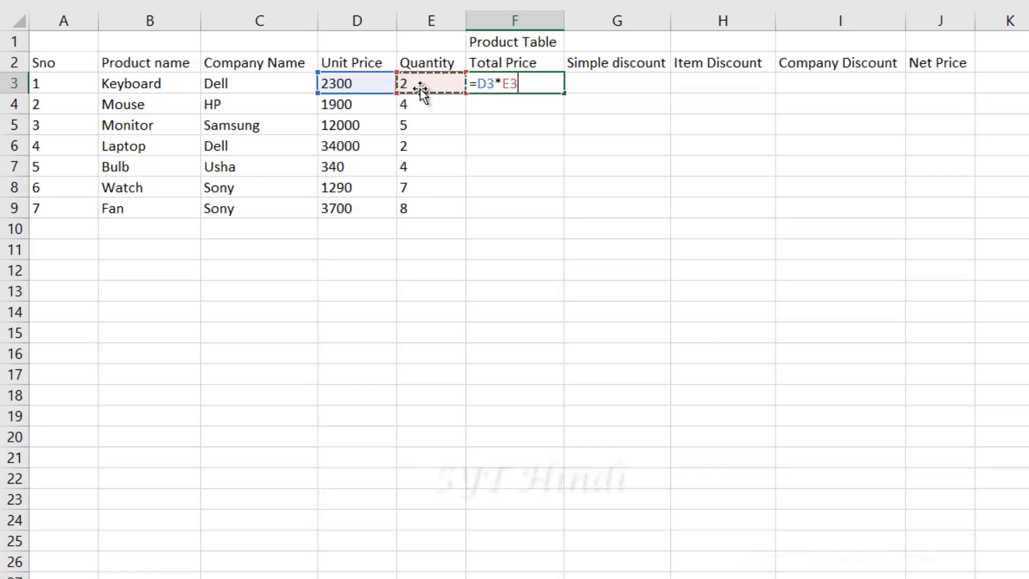
key(Return)
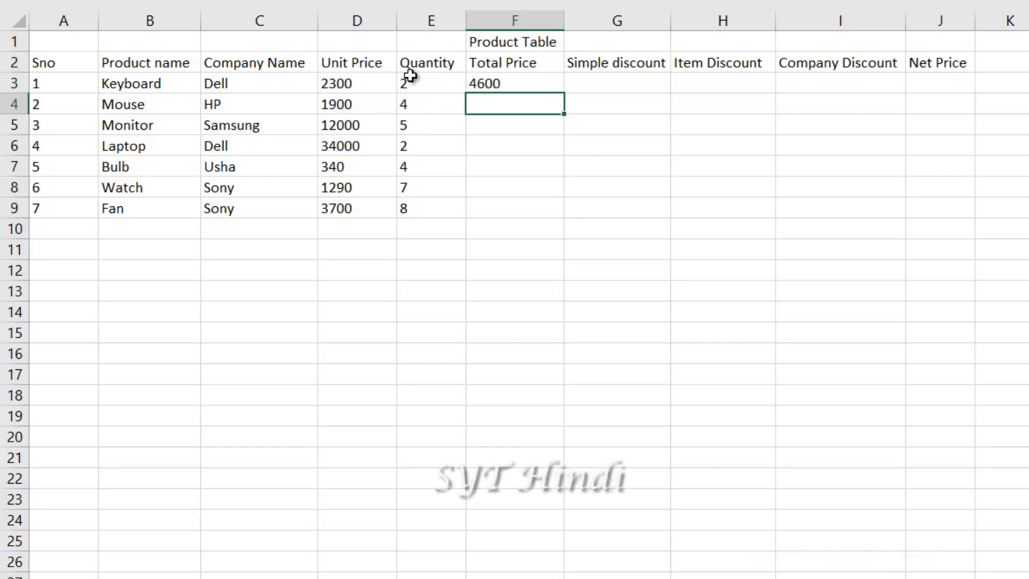
Copy the Total Price formula down to F9, ending at 29600 for Fan
drag(326, 83, 400, 83)
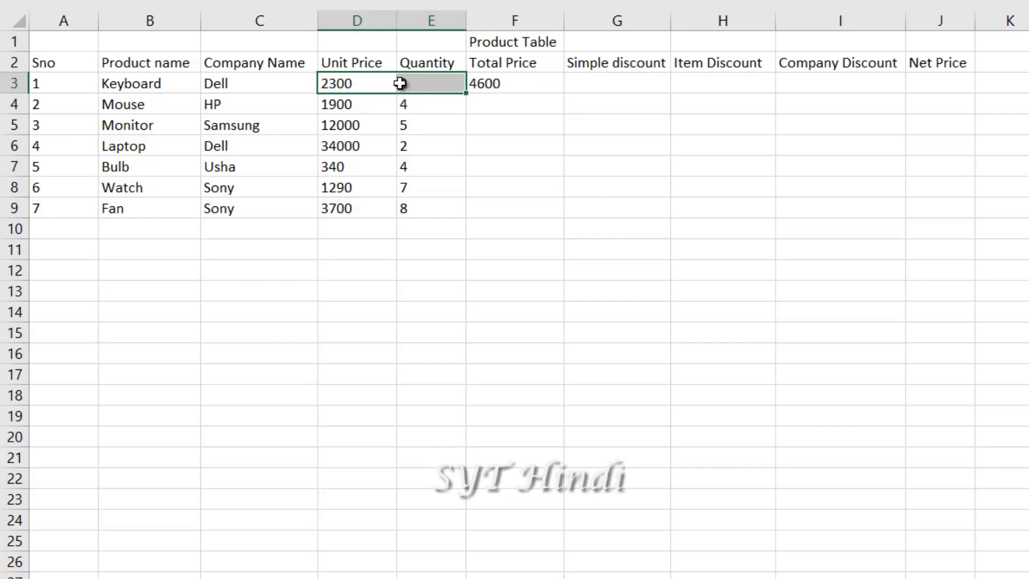
click(525, 86)
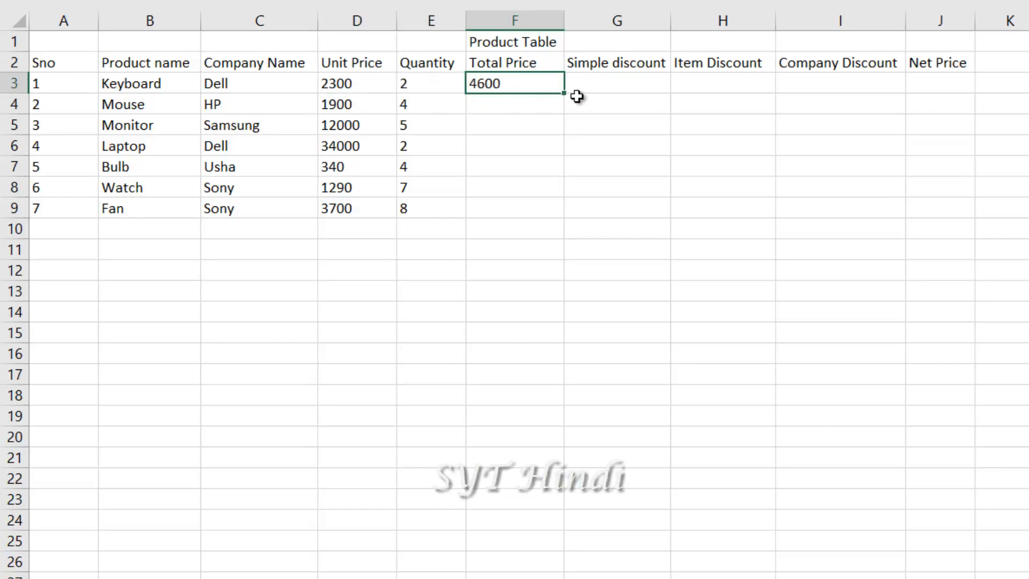
drag(567, 95, 552, 217)
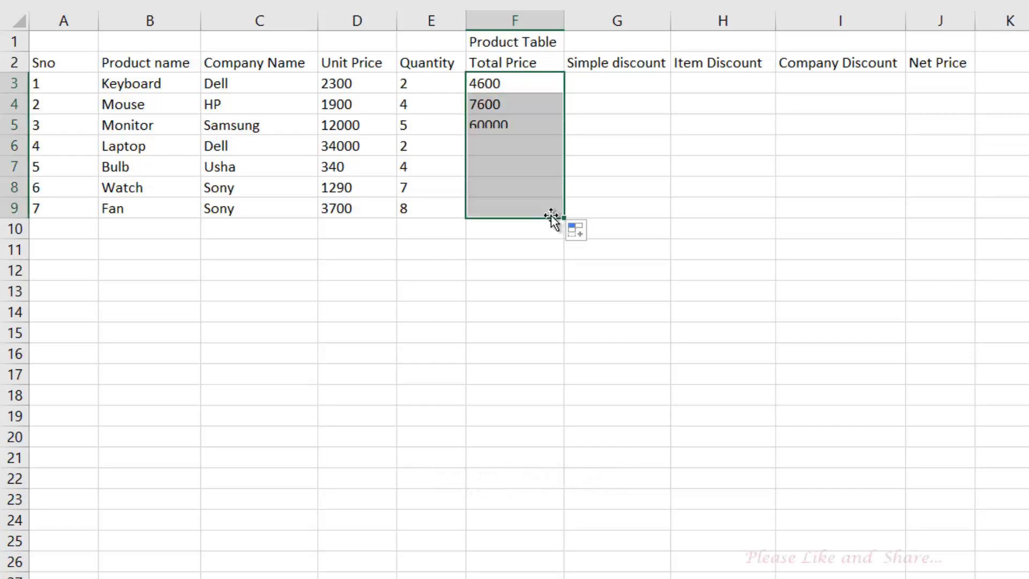
drag(349, 101, 429, 126)
drag(494, 154, 496, 210)
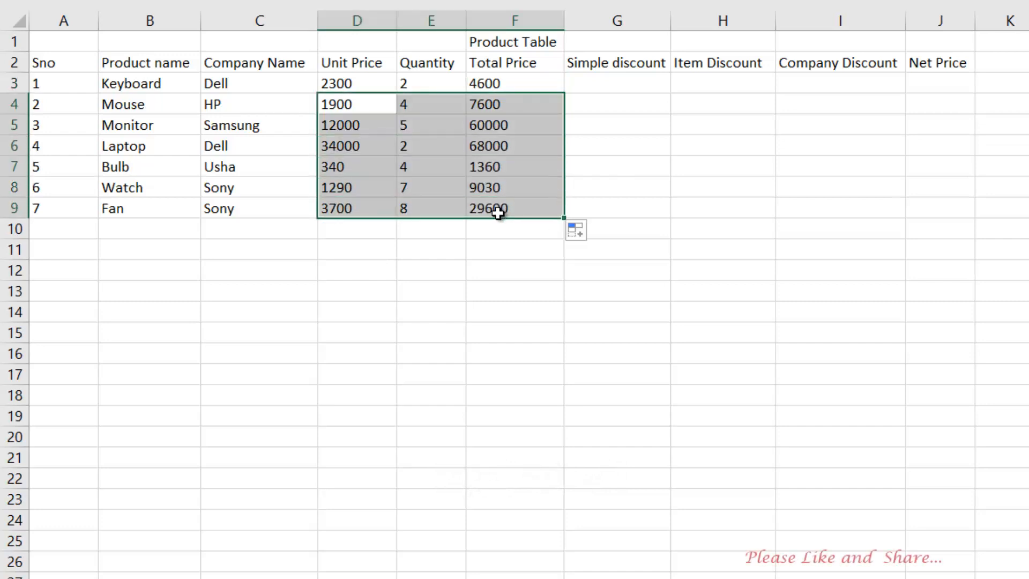
drag(503, 105, 495, 208)
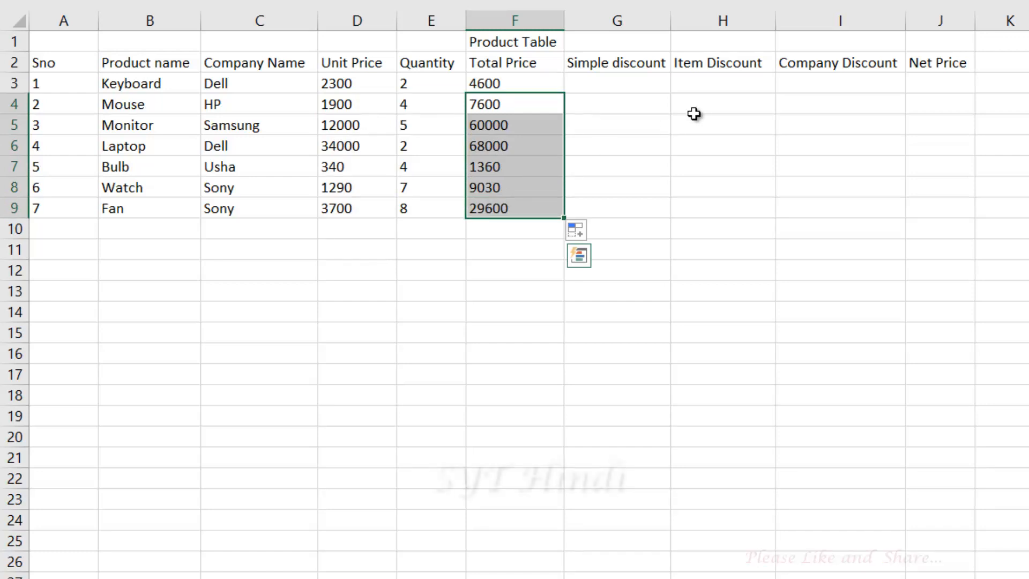
Widen column G so the 'Simple discount' heading shows in full
click(628, 84)
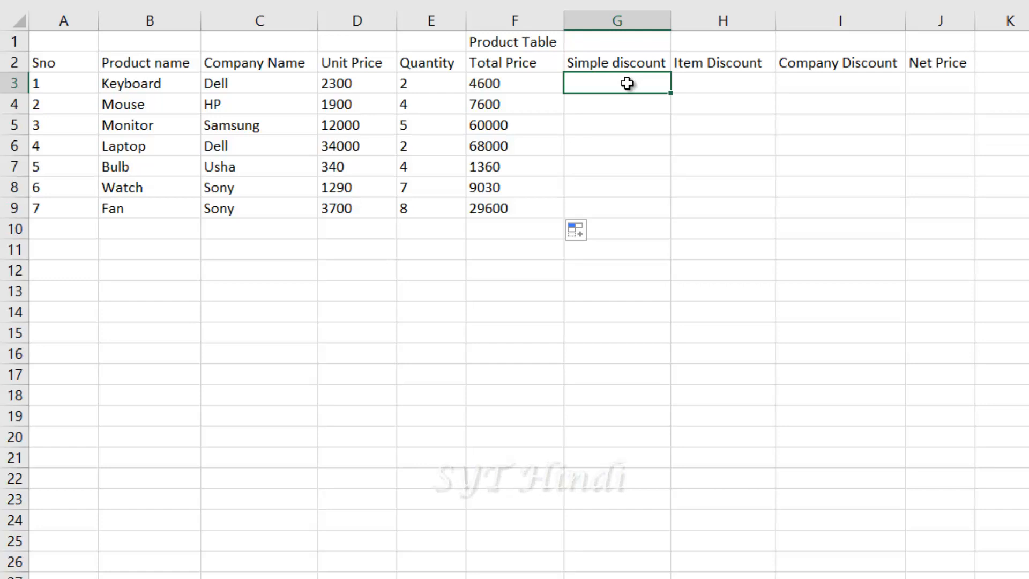
click(499, 86)
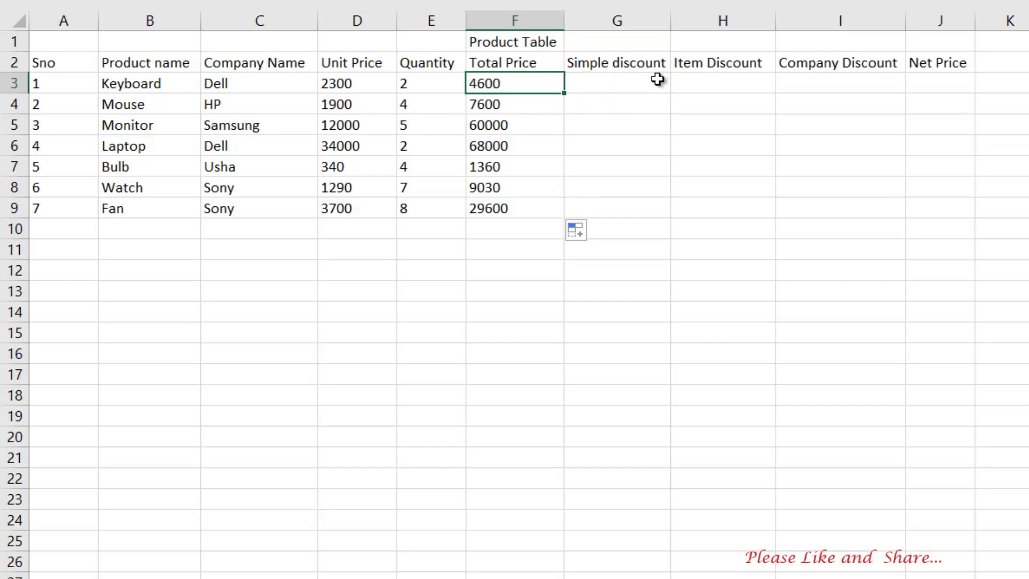
click(617, 85)
click(491, 90)
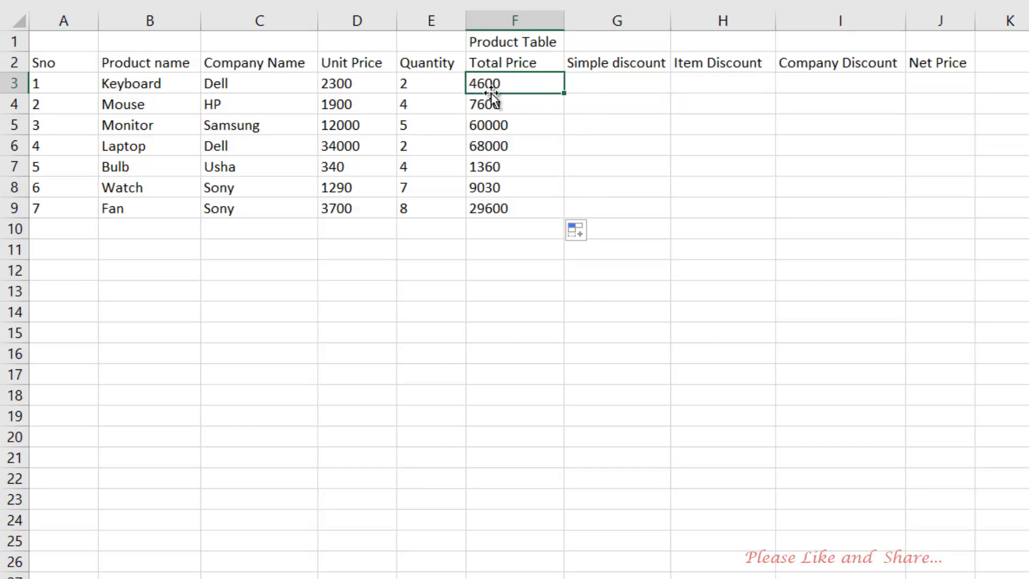
drag(671, 21, 684, 22)
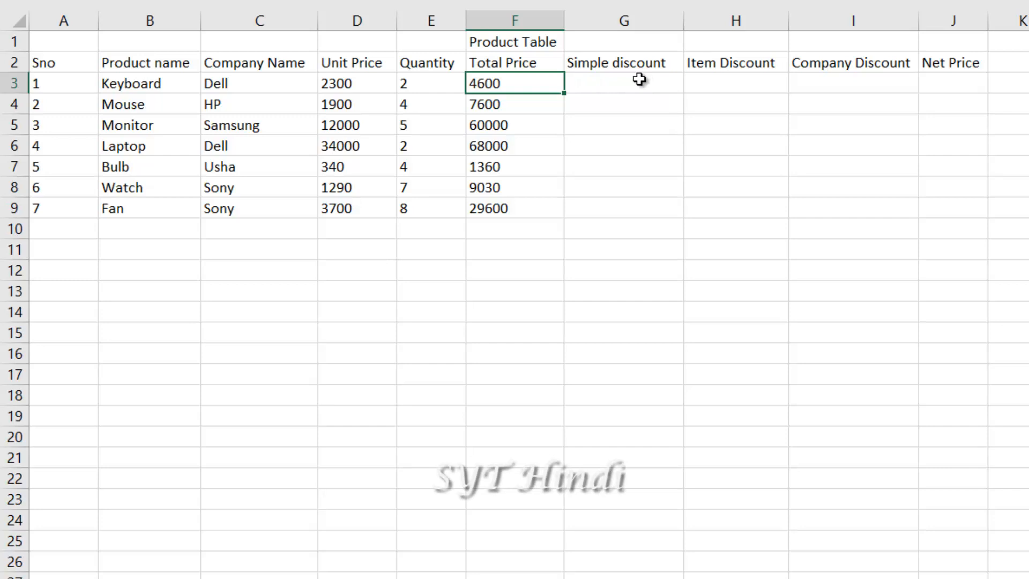
Change the G2 heading to 'Simple discount(4%)' and widen column G to show it
click(619, 85)
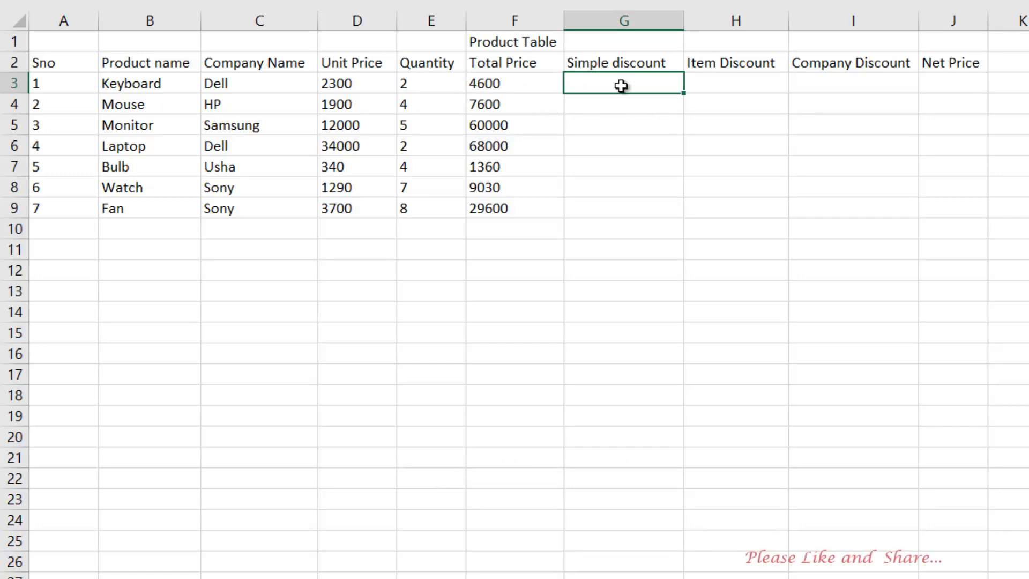
text(=)
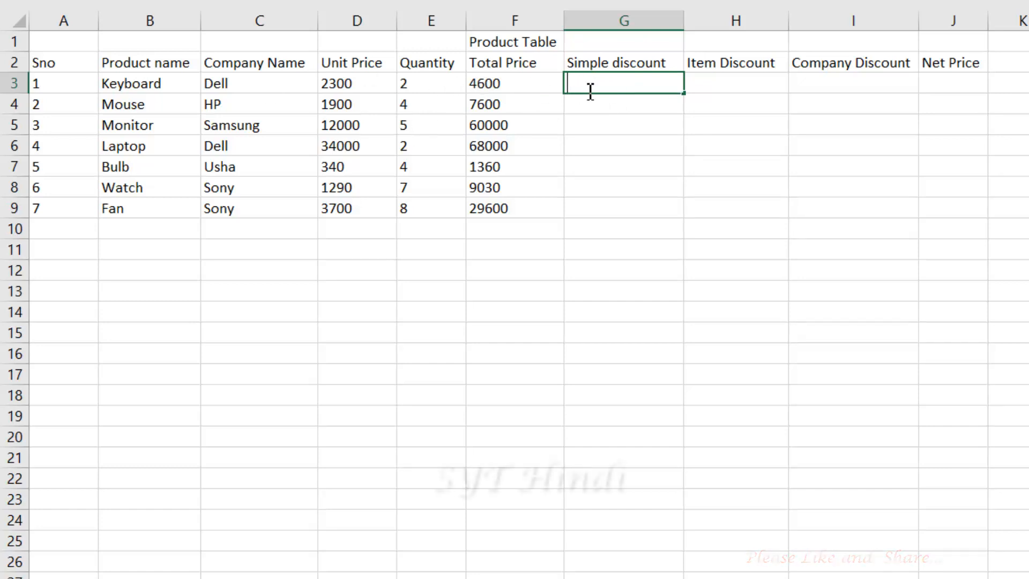
click(677, 63)
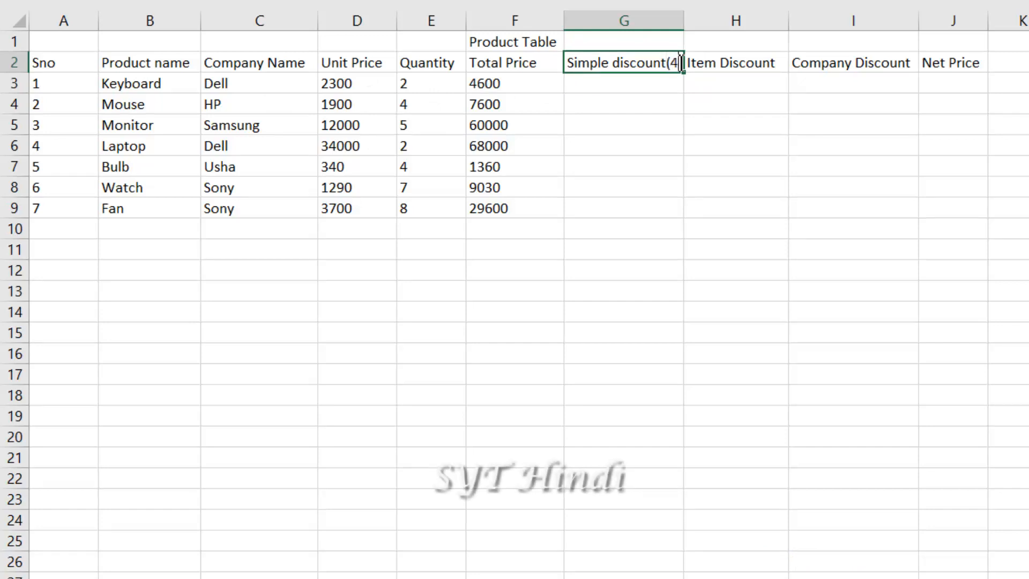
text((4%?)
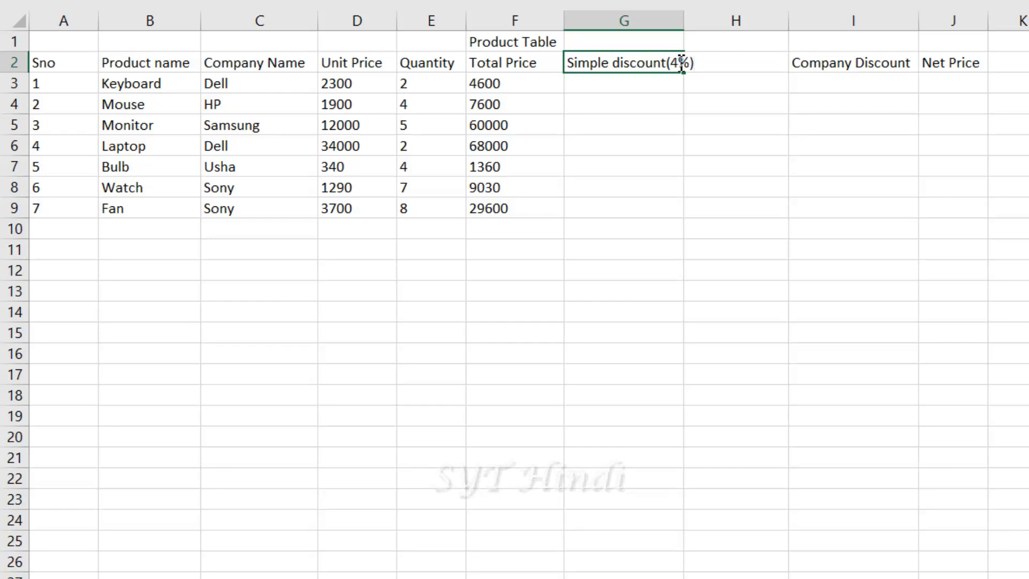
click(636, 108)
drag(685, 16, 713, 15)
Return to cell G3 to prepare the discount formula
click(665, 82)
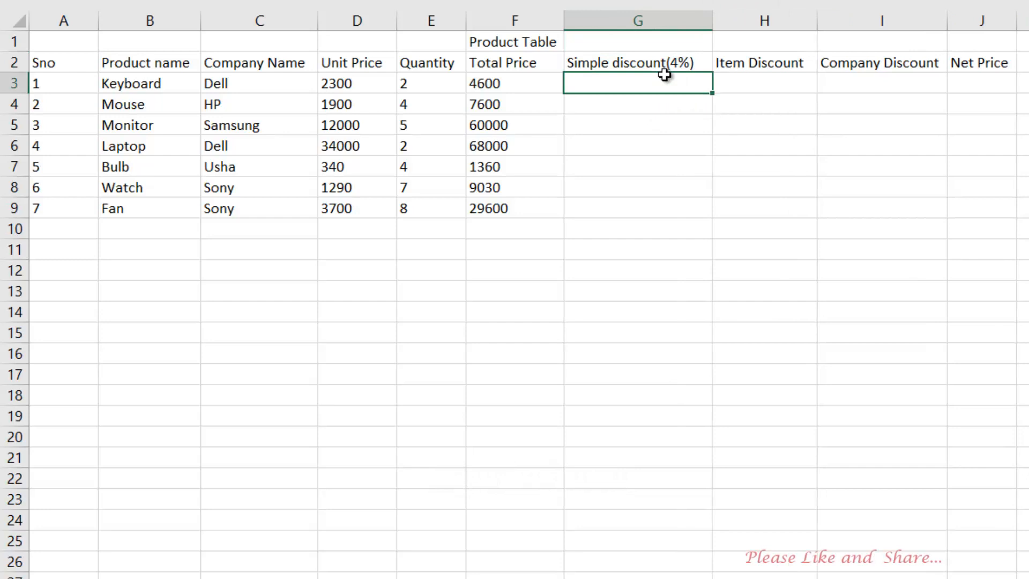
click(616, 103)
click(517, 102)
click(634, 88)
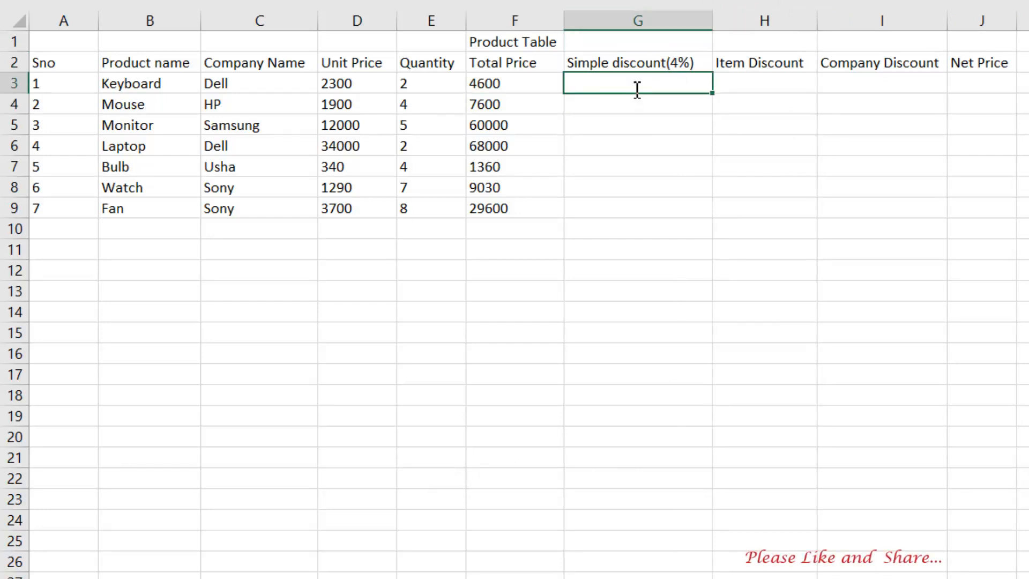
Enter =F3*4% in G3, giving a 184 discount for Keyboard
text(=)
click(503, 85)
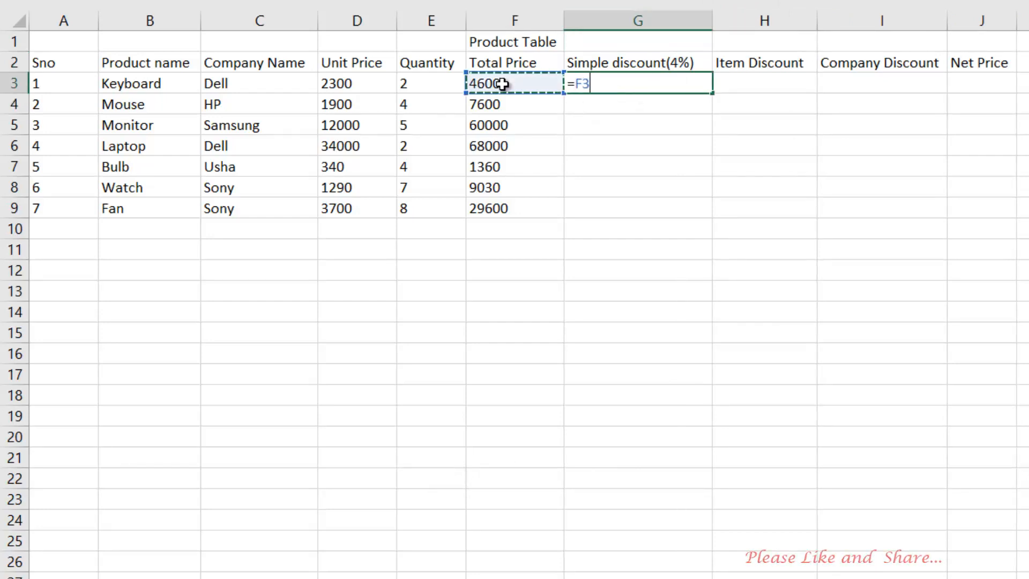
text(*)
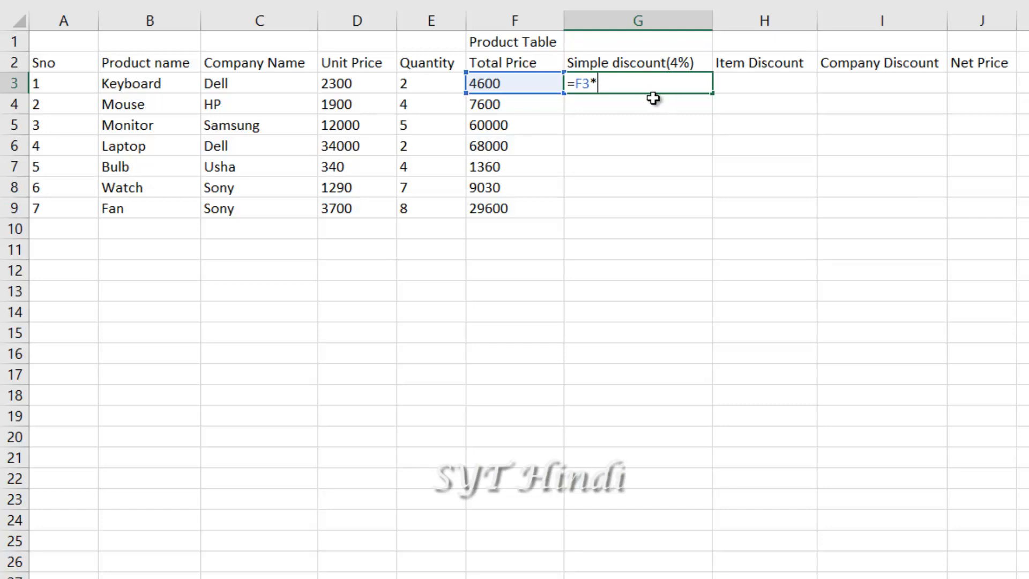
text(%)
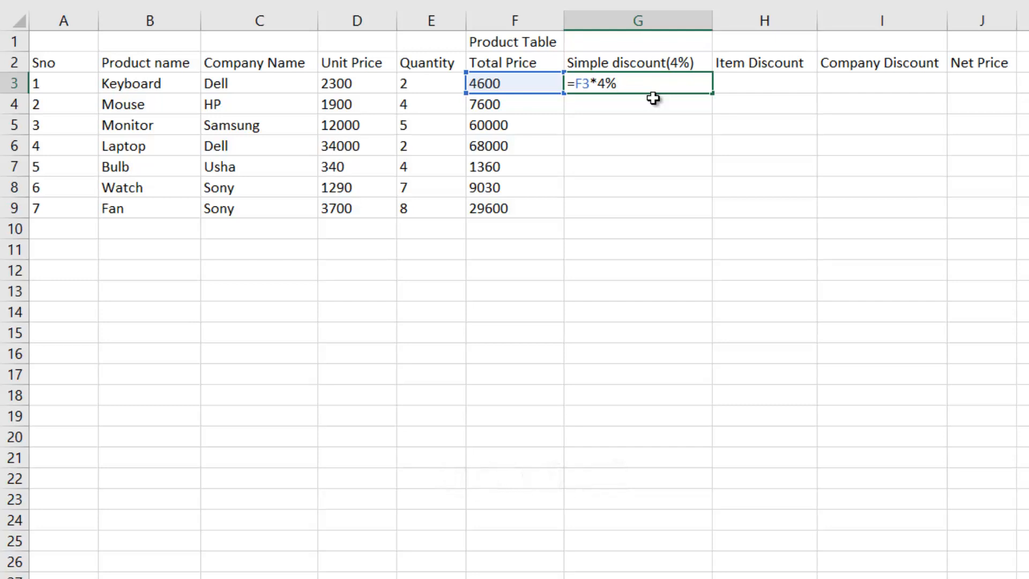
key(Return)
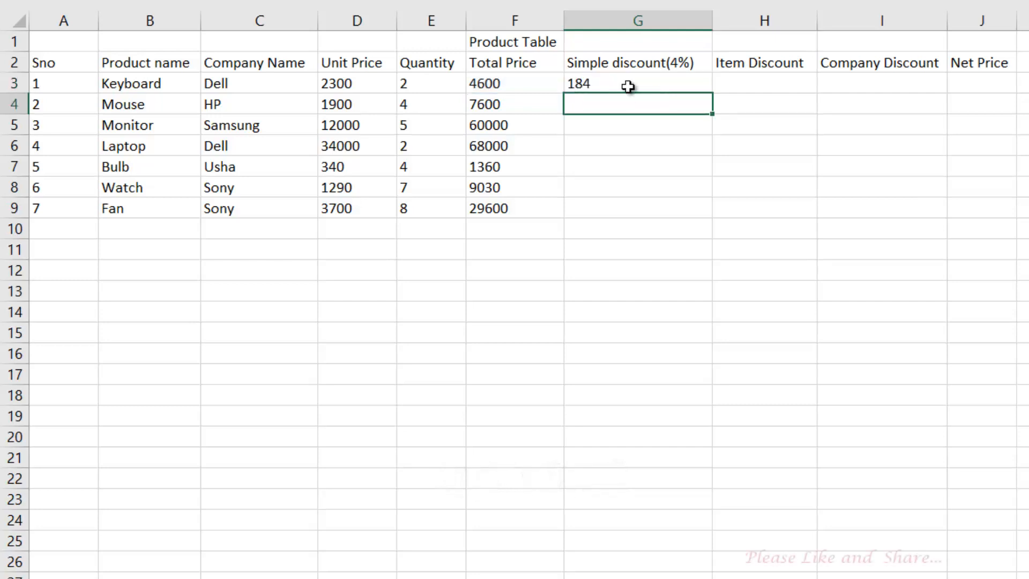
Copy the 4% discount formula down to G9, ending at 1184 for Fan
click(629, 85)
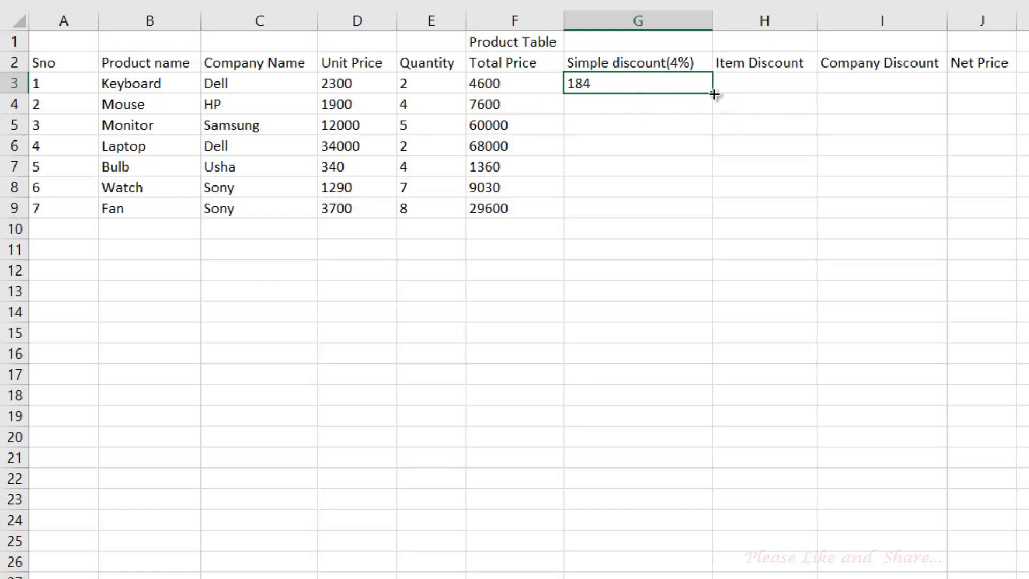
drag(713, 94, 709, 219)
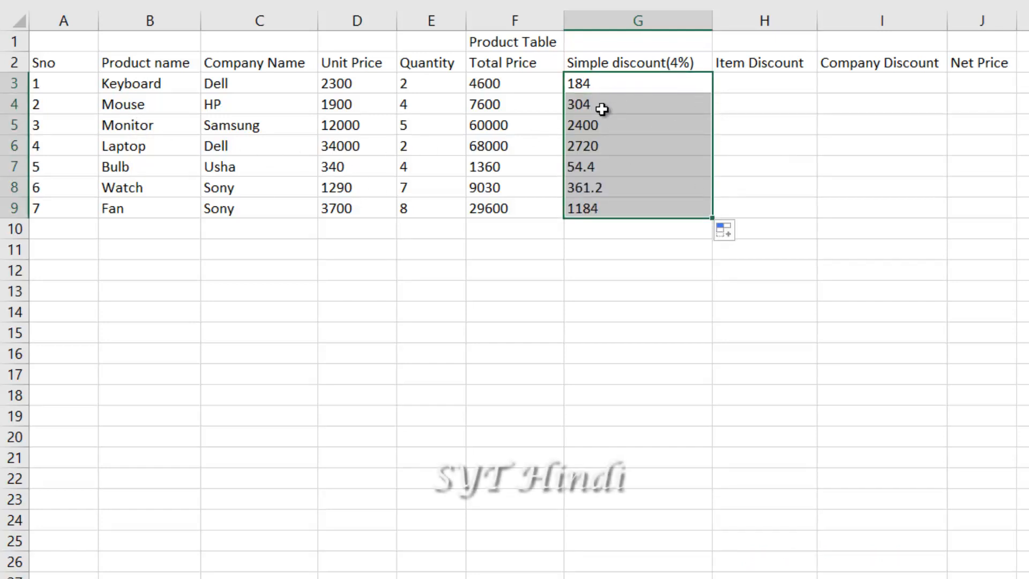
drag(602, 108, 627, 209)
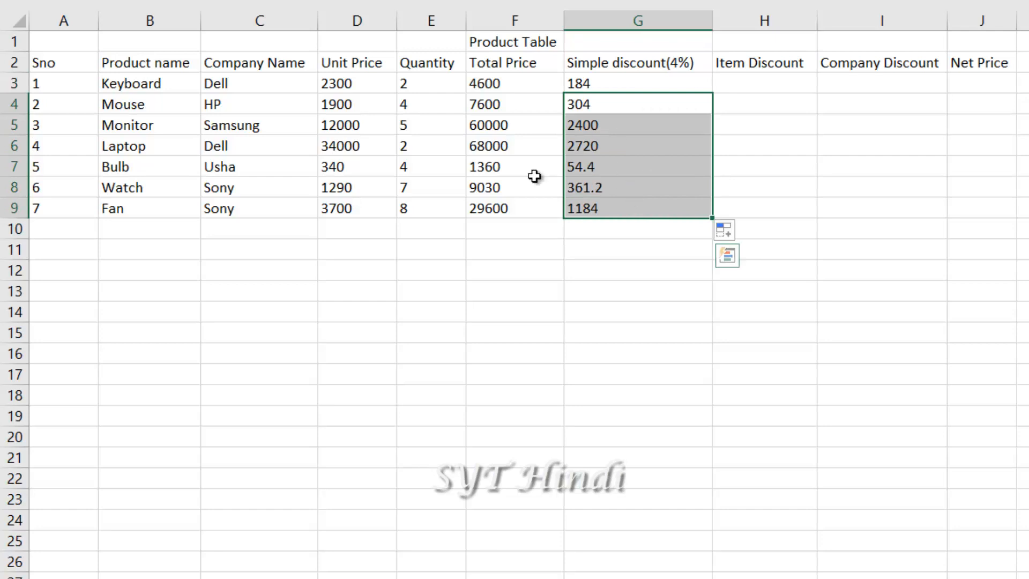
Review the Simple discount(4%), Item Discount and Company Discount headings
click(634, 70)
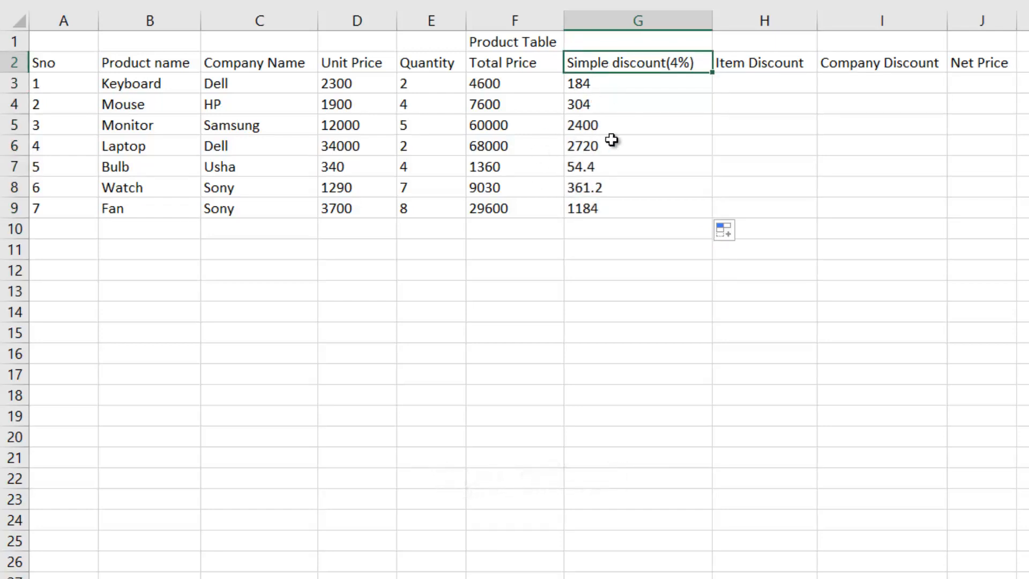
click(764, 82)
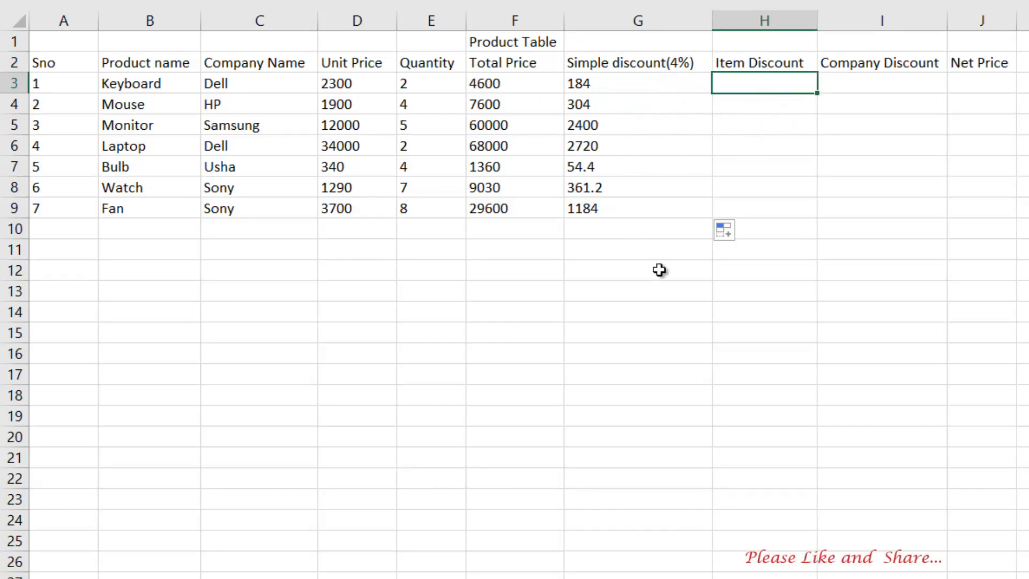
click(482, 291)
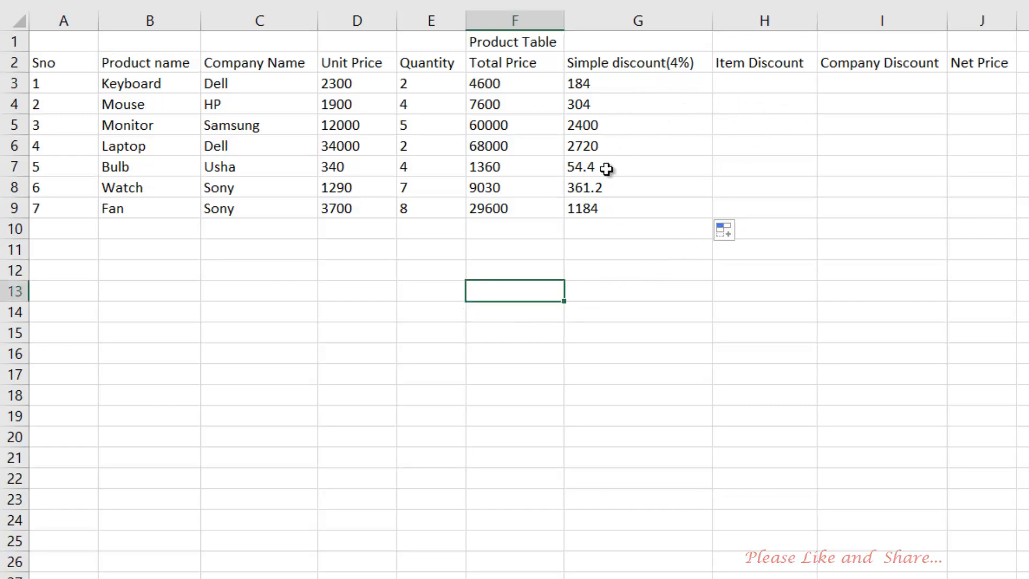
click(390, 270)
click(455, 277)
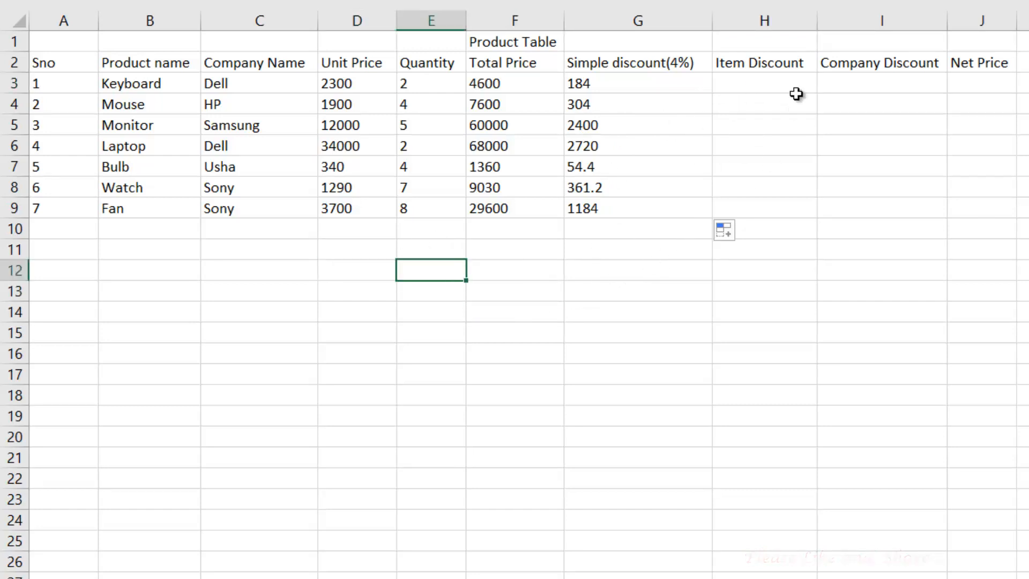
click(749, 63)
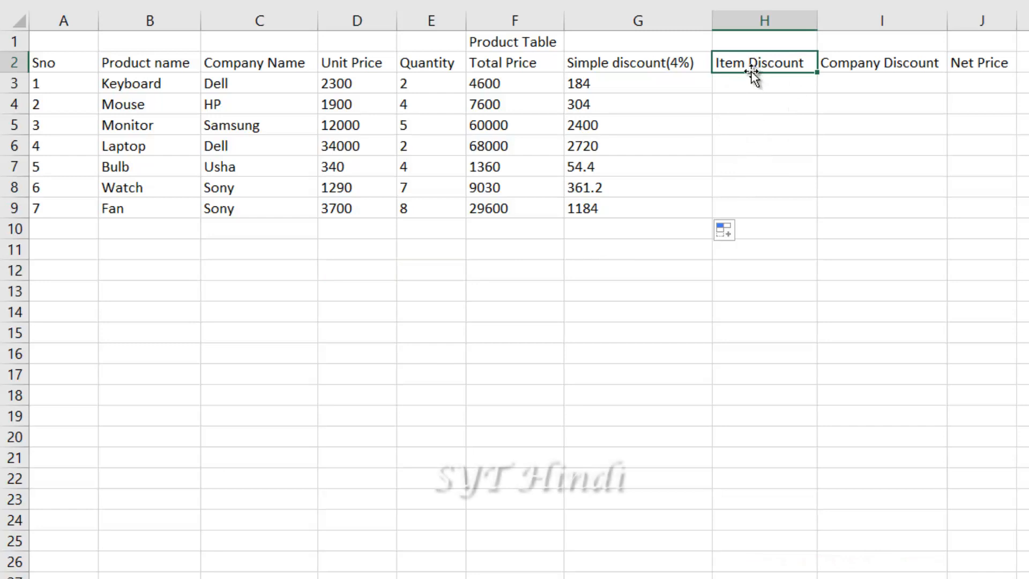
click(911, 65)
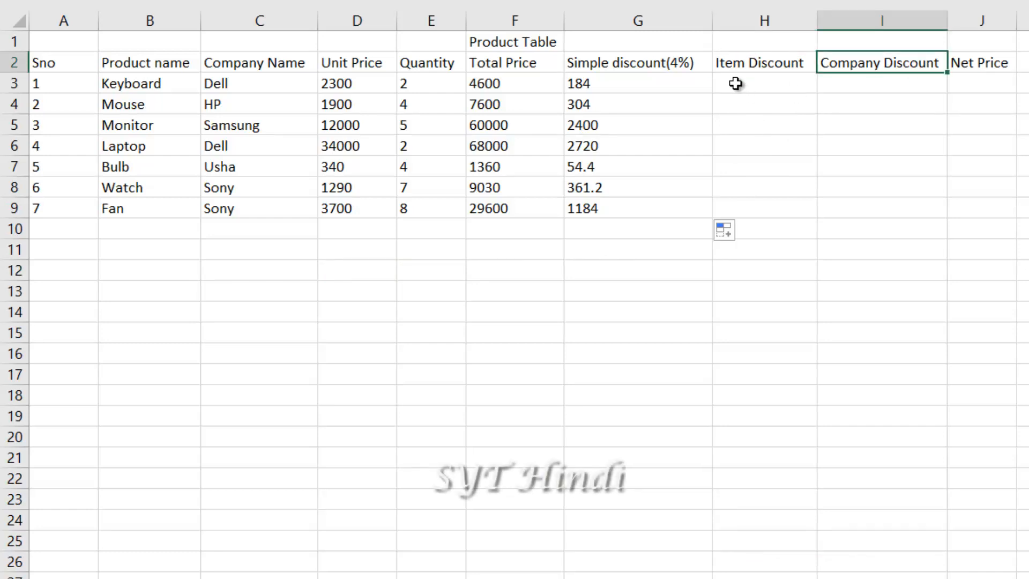
key(Left)
Add the label 'Item Discount (Condition)' in D12 below the table
click(386, 267)
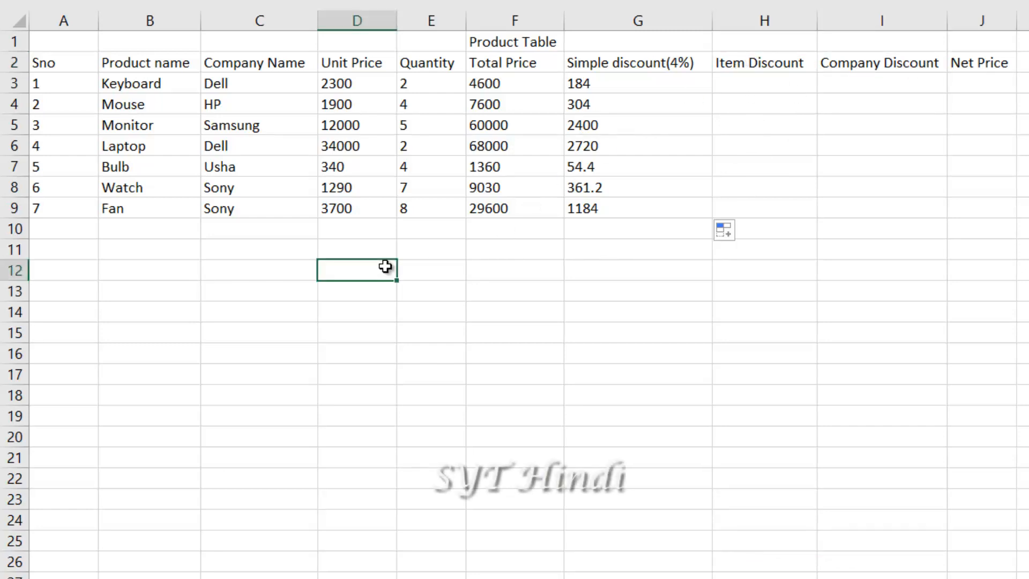
text(Ite)
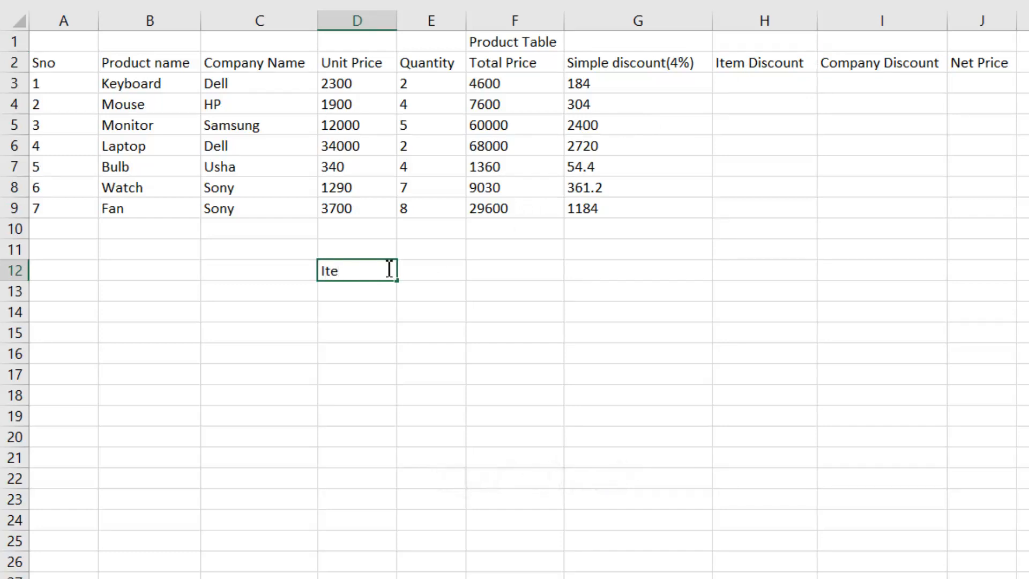
text(m Disco)
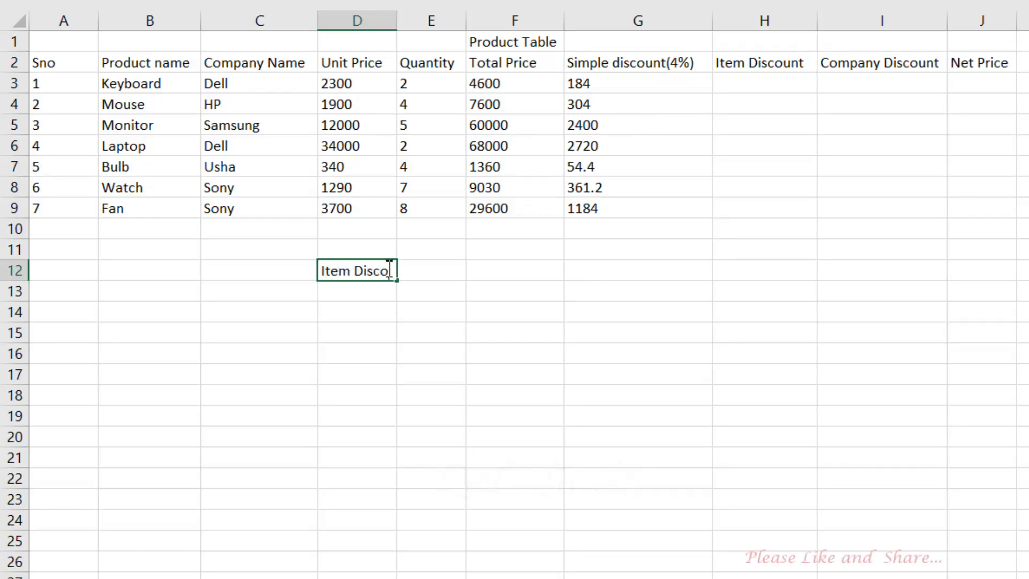
text(unt ()
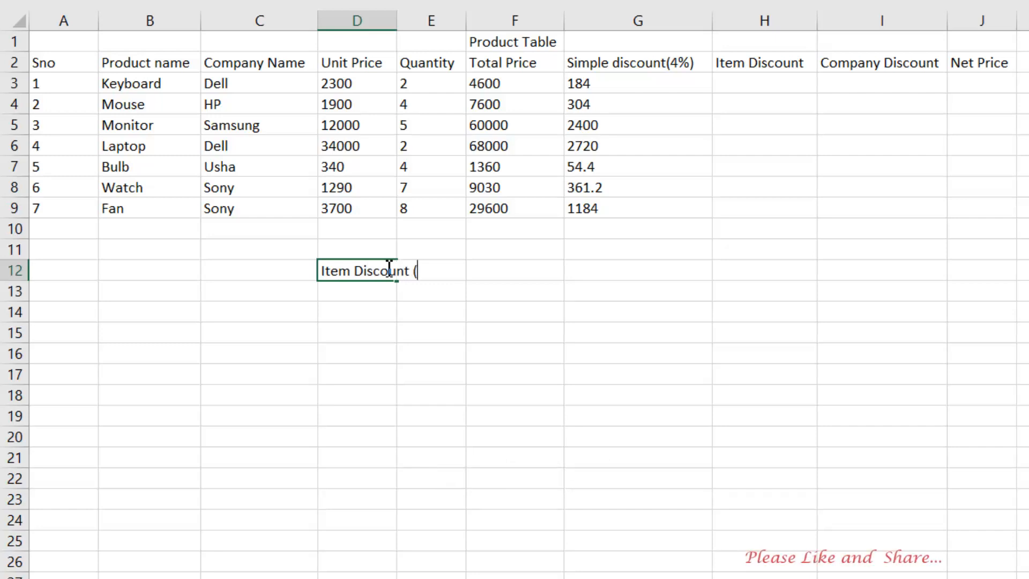
text(Condition))
key(Return)
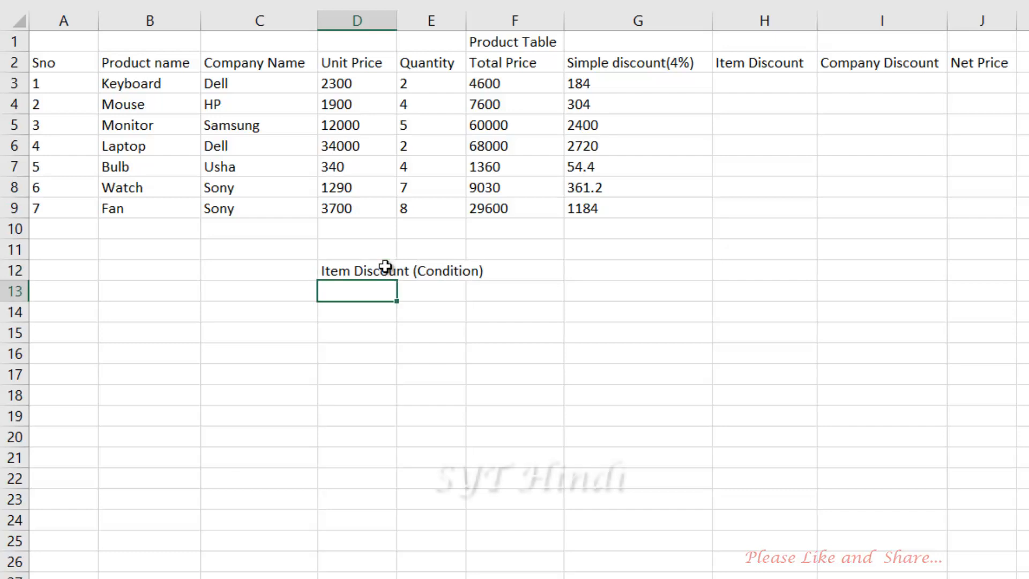
Type the conditions 'If laptop = 15%' and 'if mouse=20%' in C14 and C15
click(309, 329)
click(283, 315)
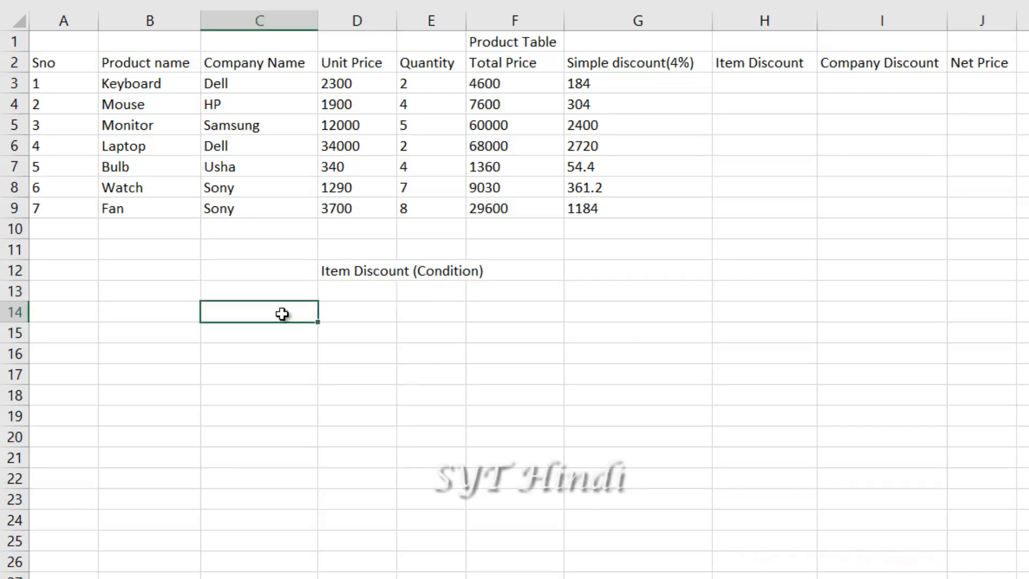
text(If)
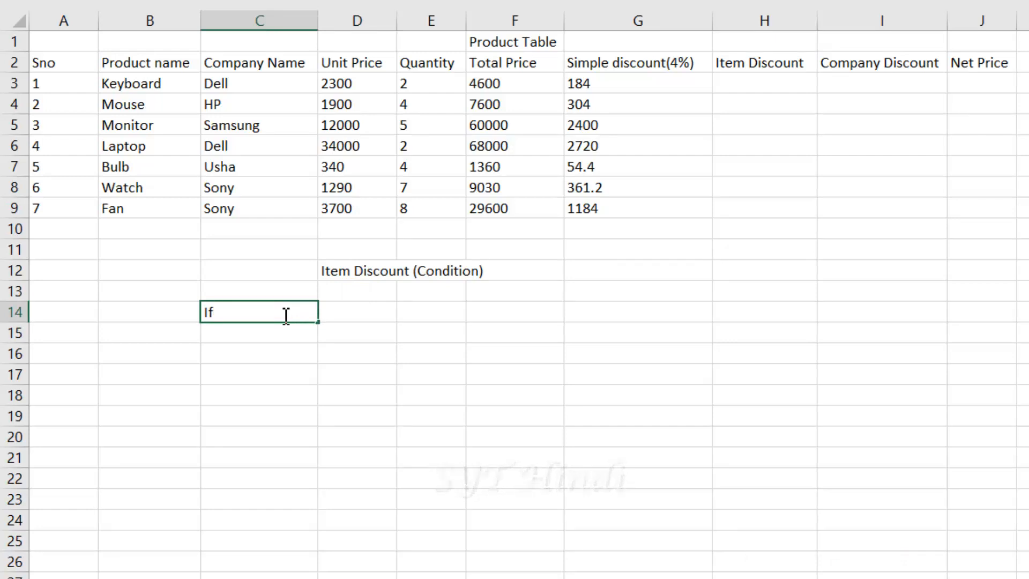
text(laptop)
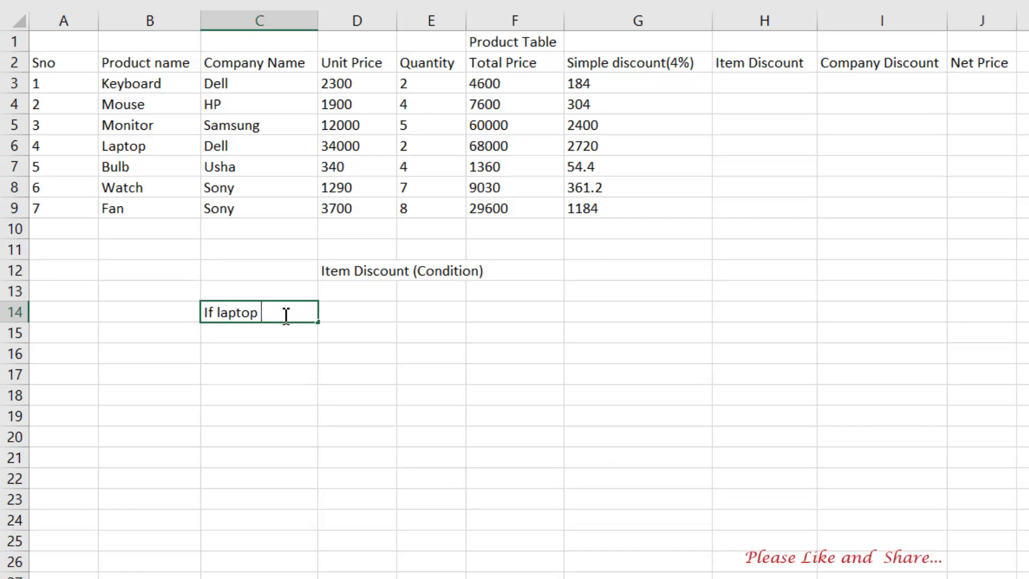
text( = )
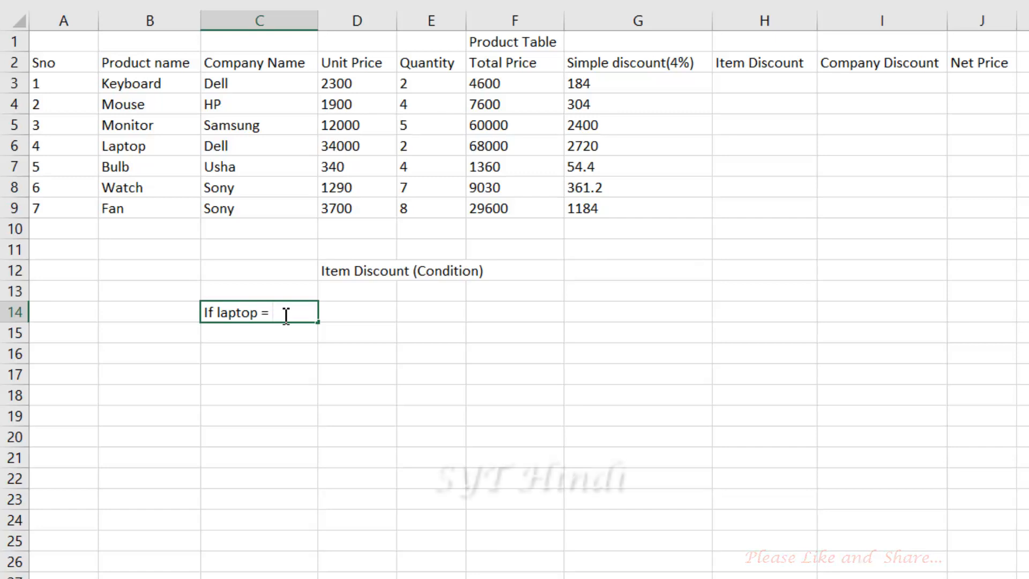
text(15%)
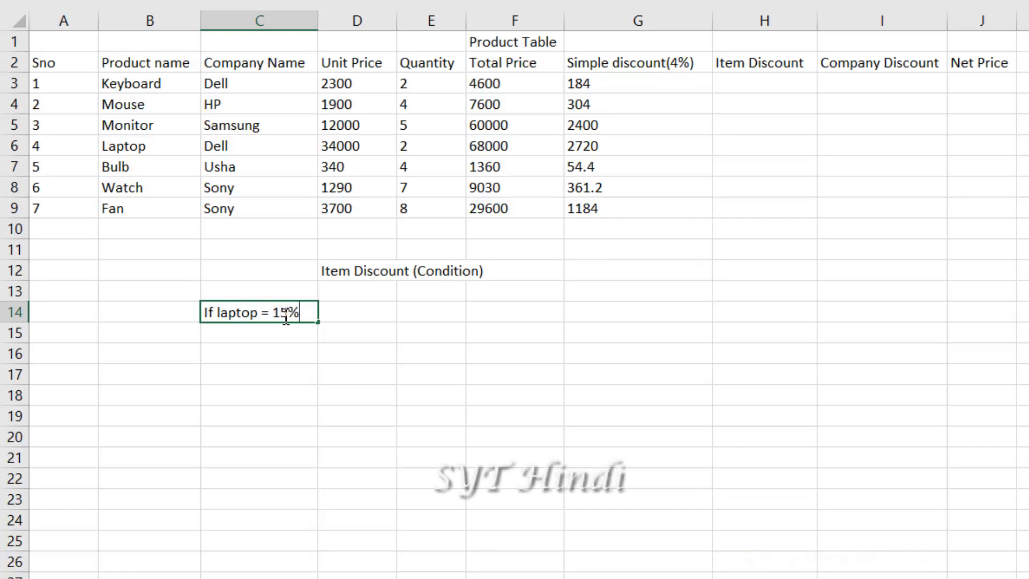
key(Return)
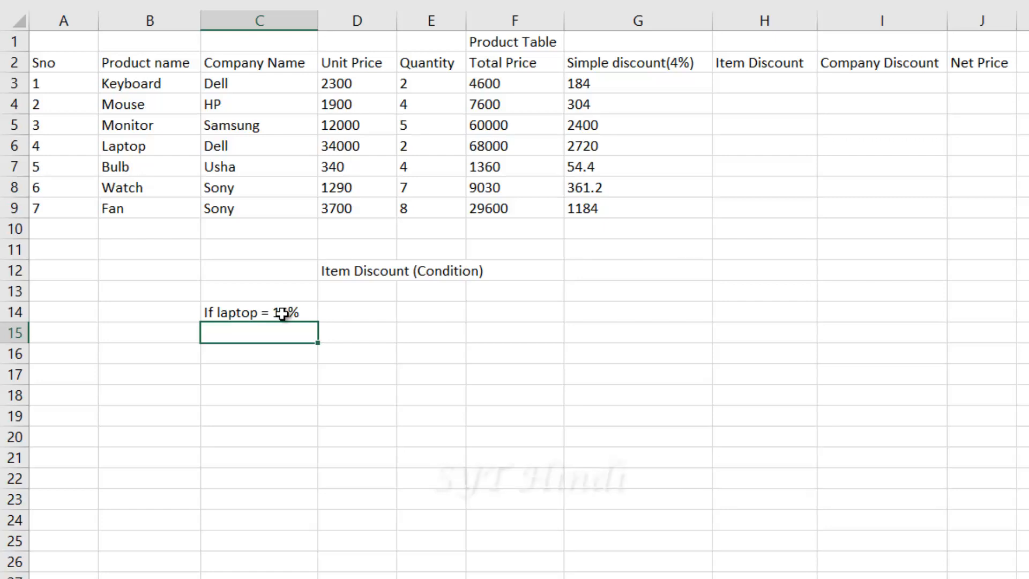
text(mouse)
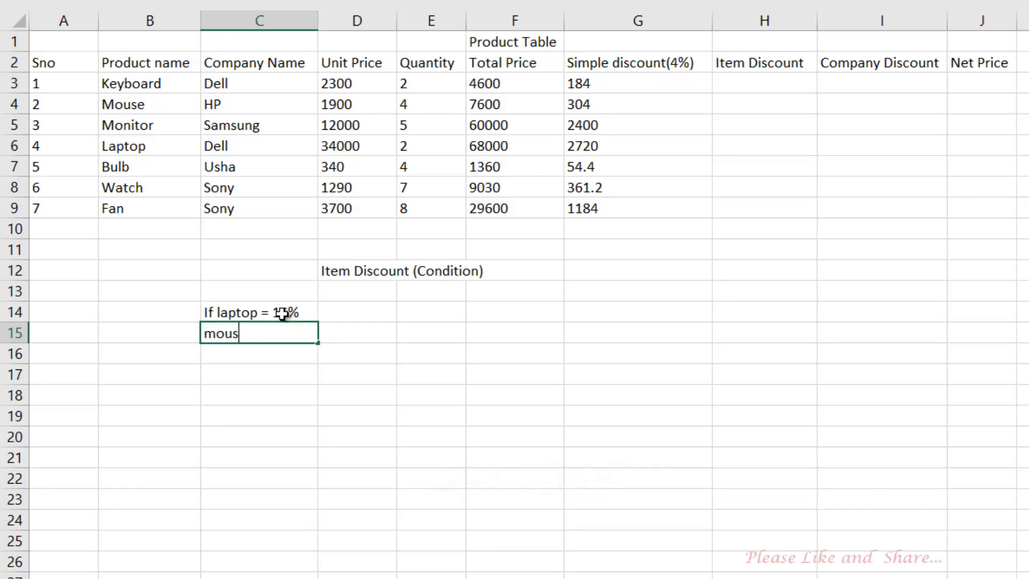
key(BackSpace)
key(BackSpace)
key(BackSpace)
key(BackSpace)
key(BackSpace)
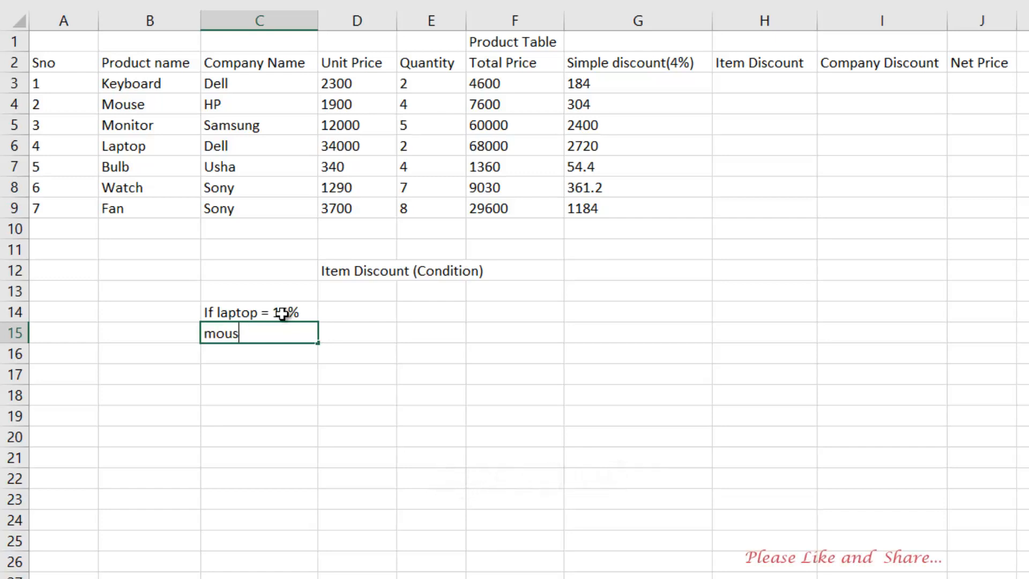
text(if m)
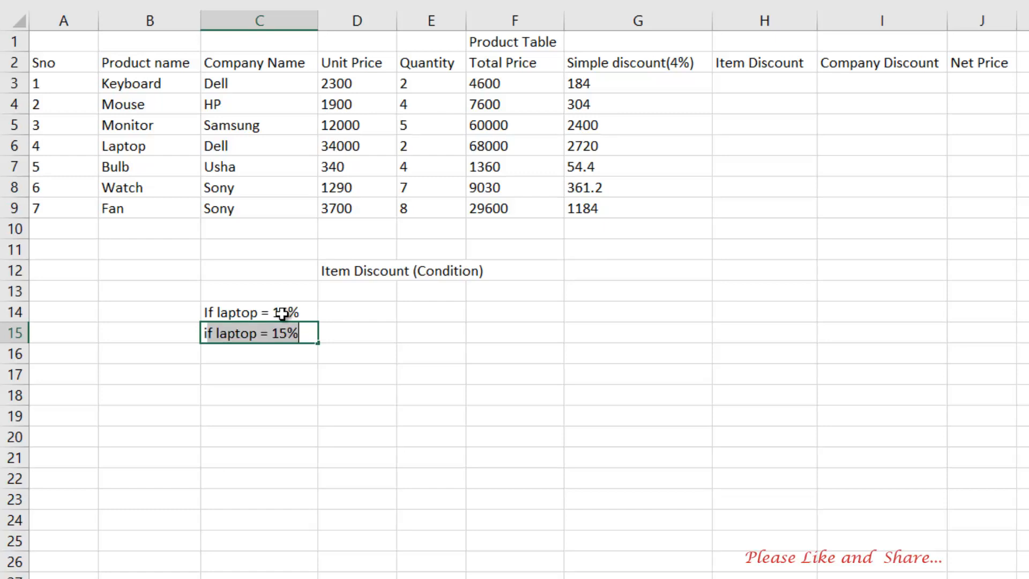
text(ou)
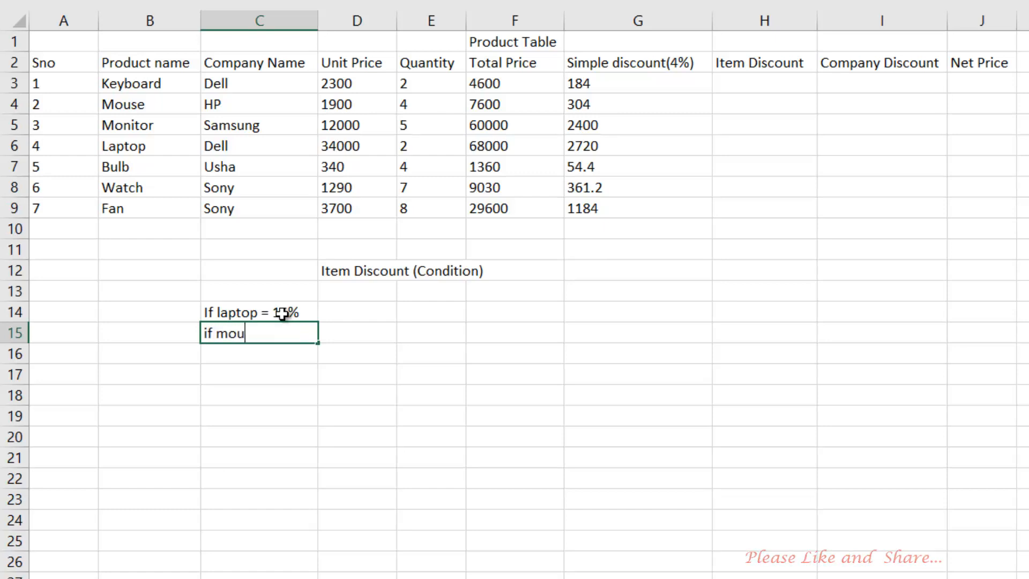
text(se=)
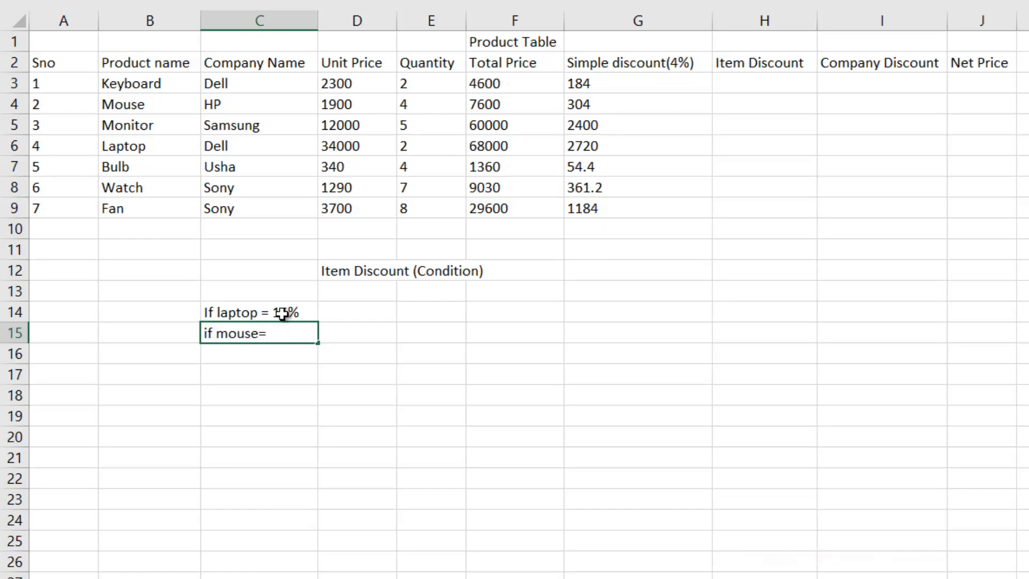
text(2)
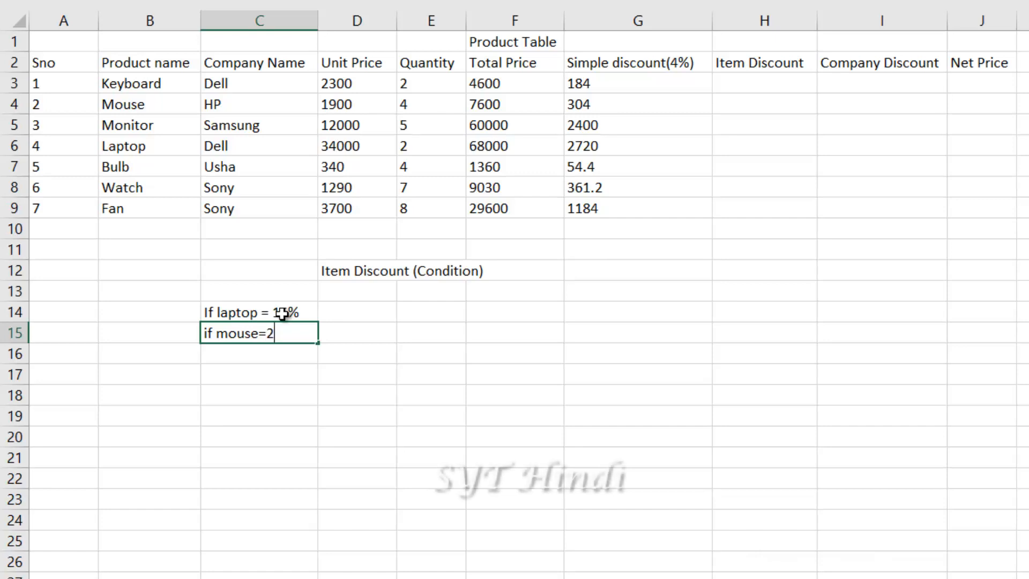
text(0%)
key(Return)
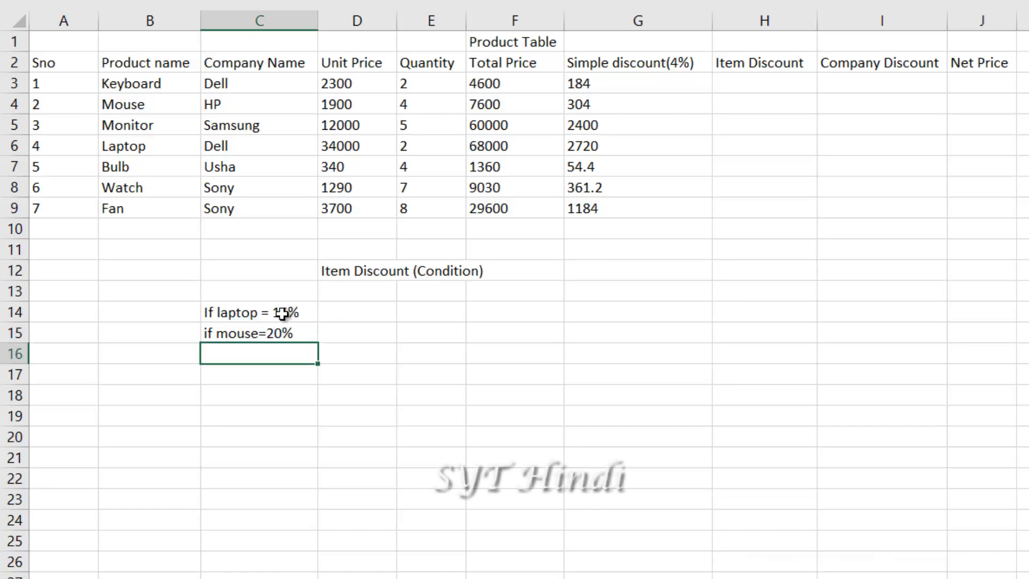
Add the conditions 'if fan=10%' and 'others = 8%' below them
text(if )
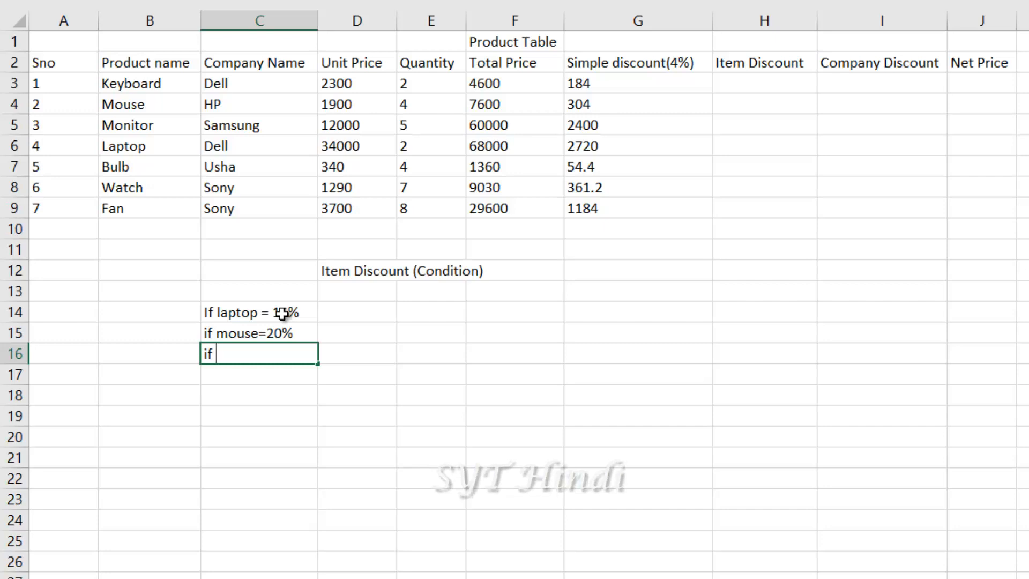
text(fan)
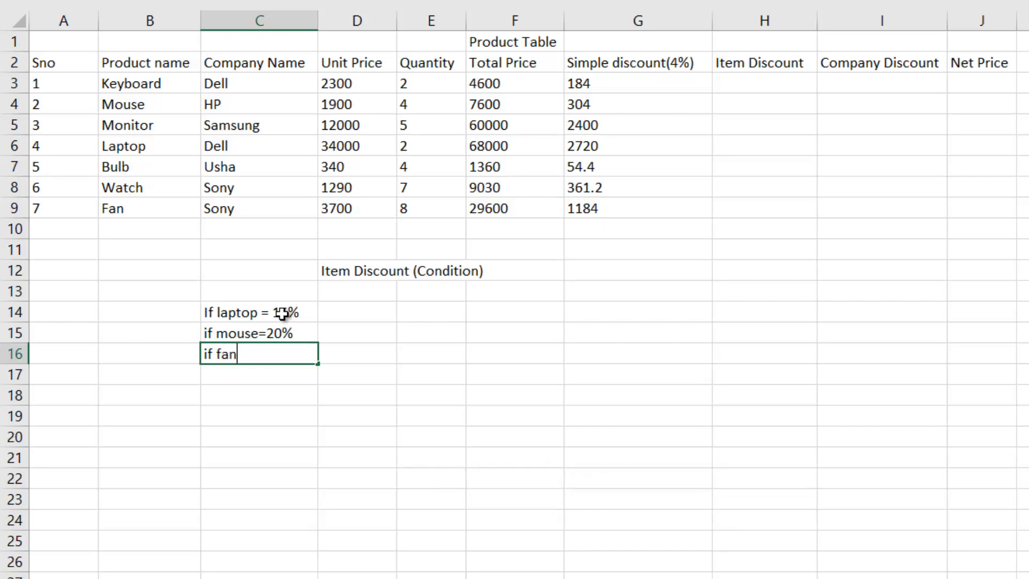
text(=)
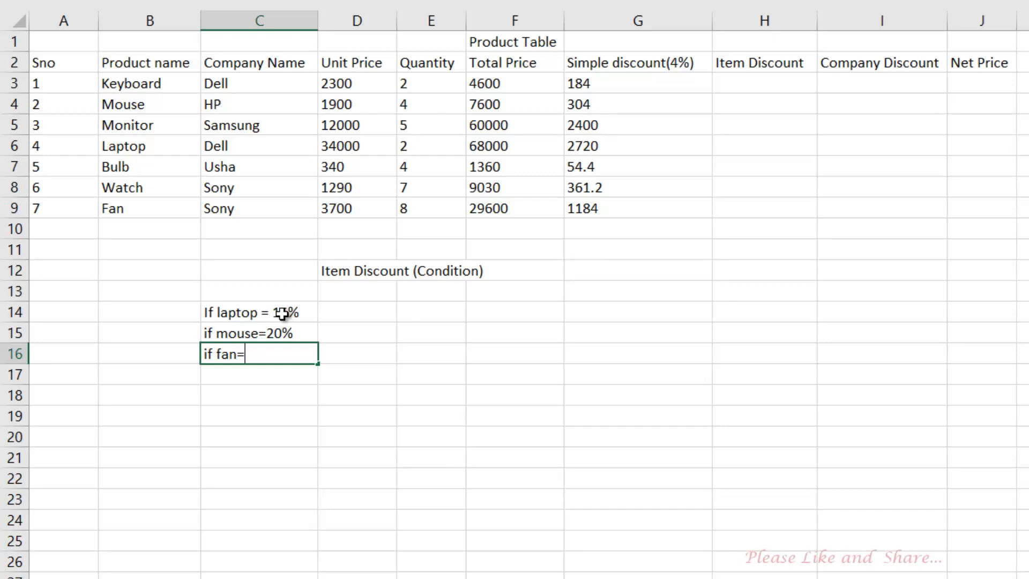
text(10)
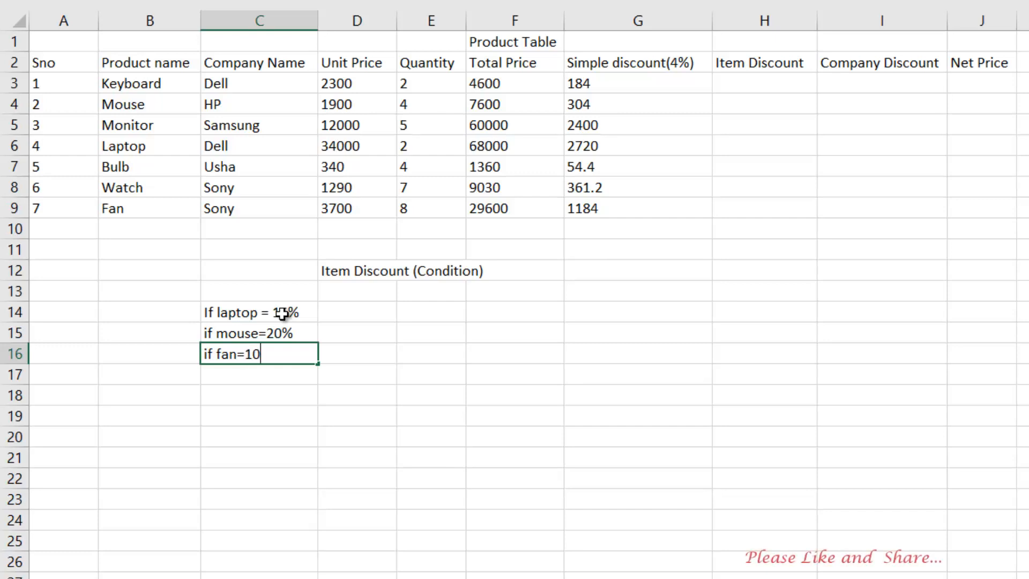
text(%)
key(Return)
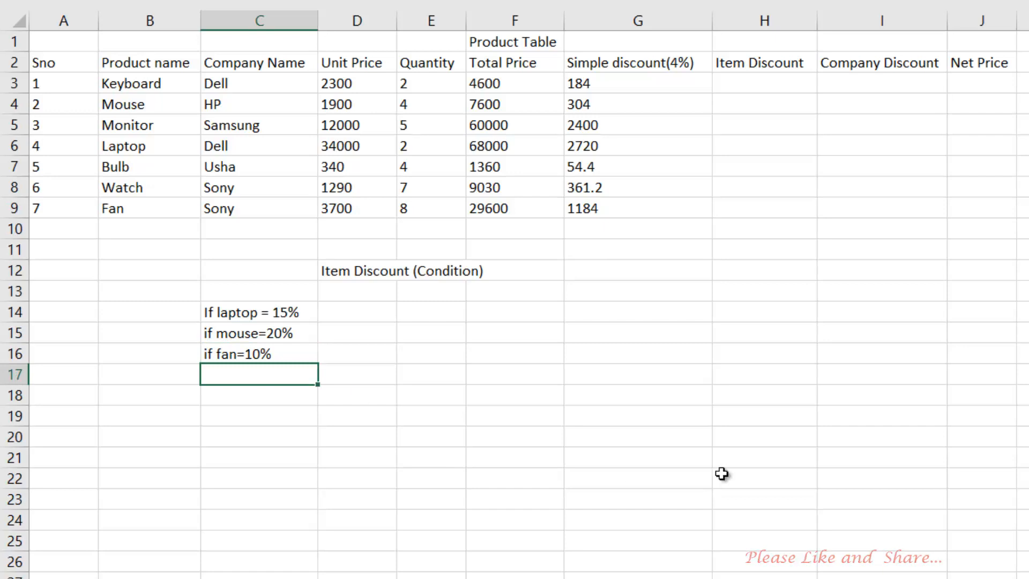
text(ot)
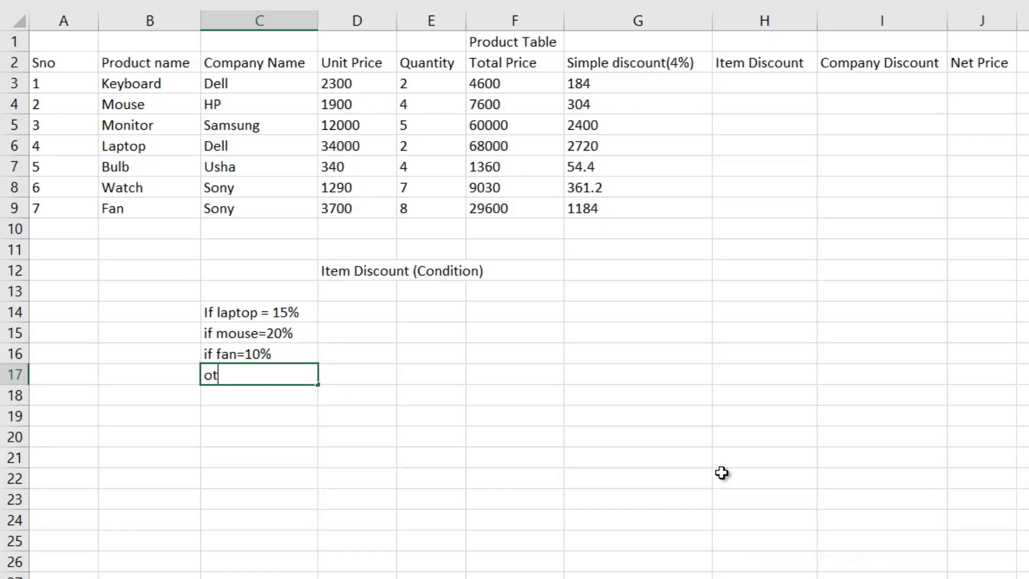
text(hers =)
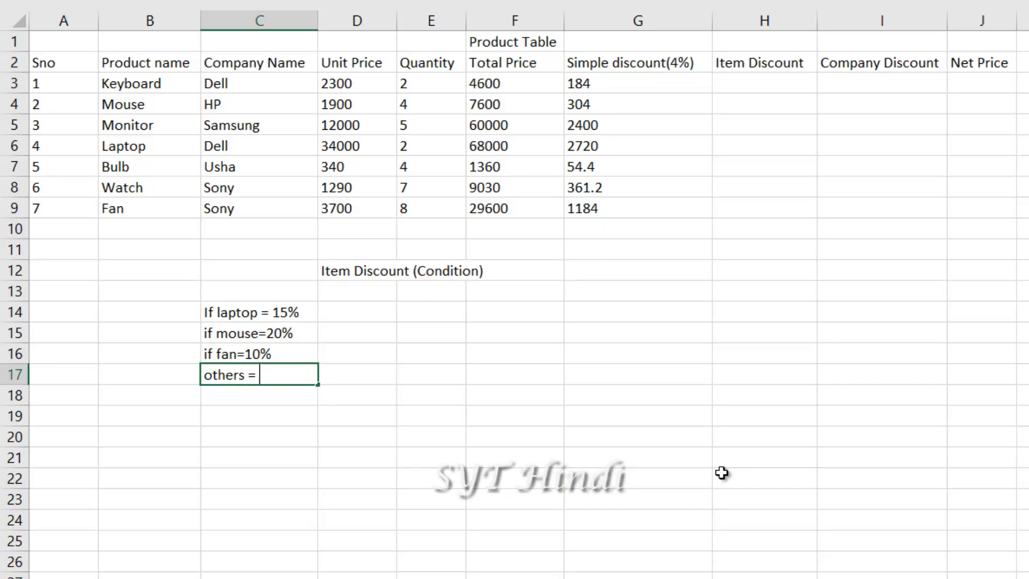
text(8%)
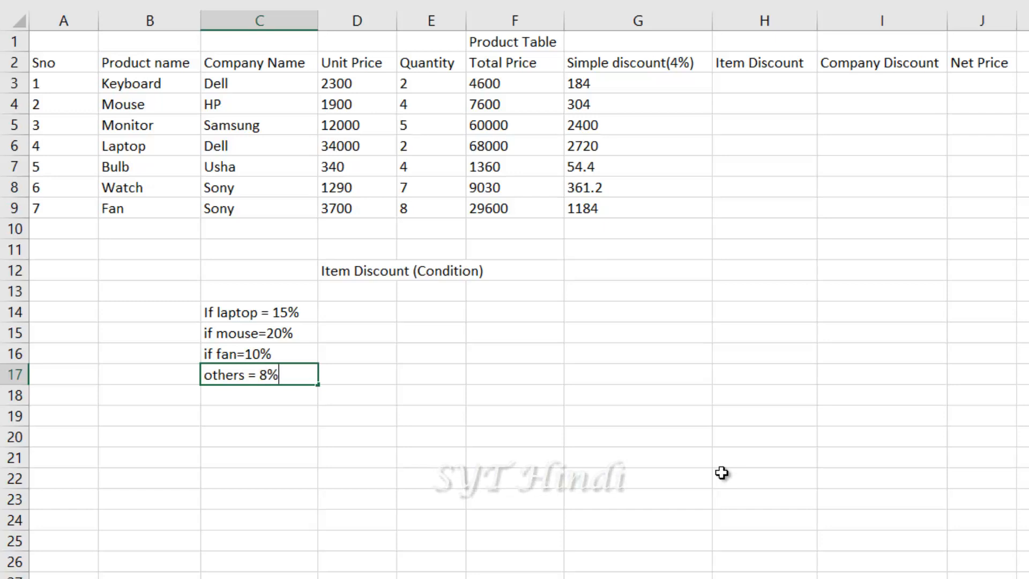
key(Return)
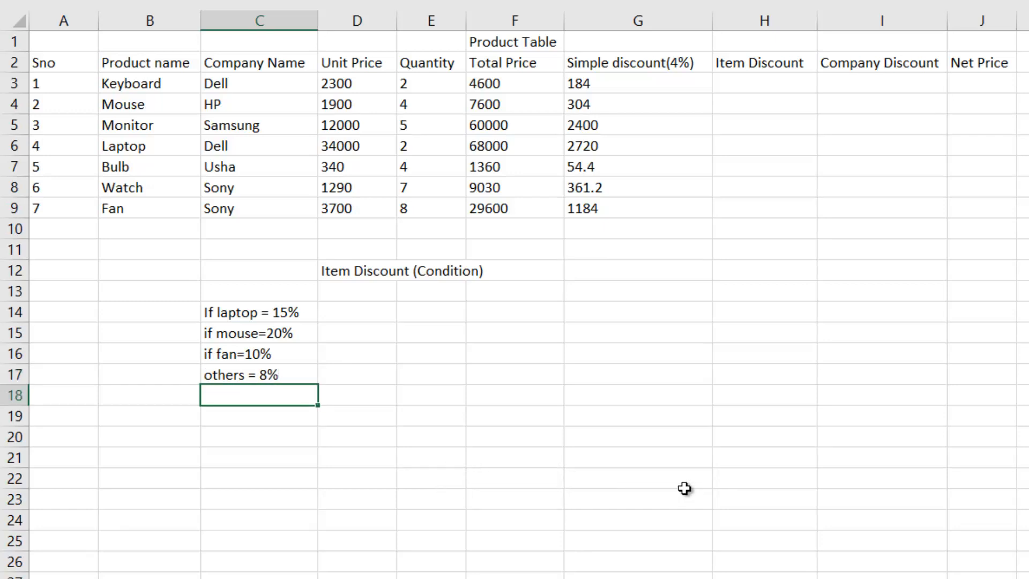
Move the Item Discount (Condition) heading from D12 to C12
click(380, 279)
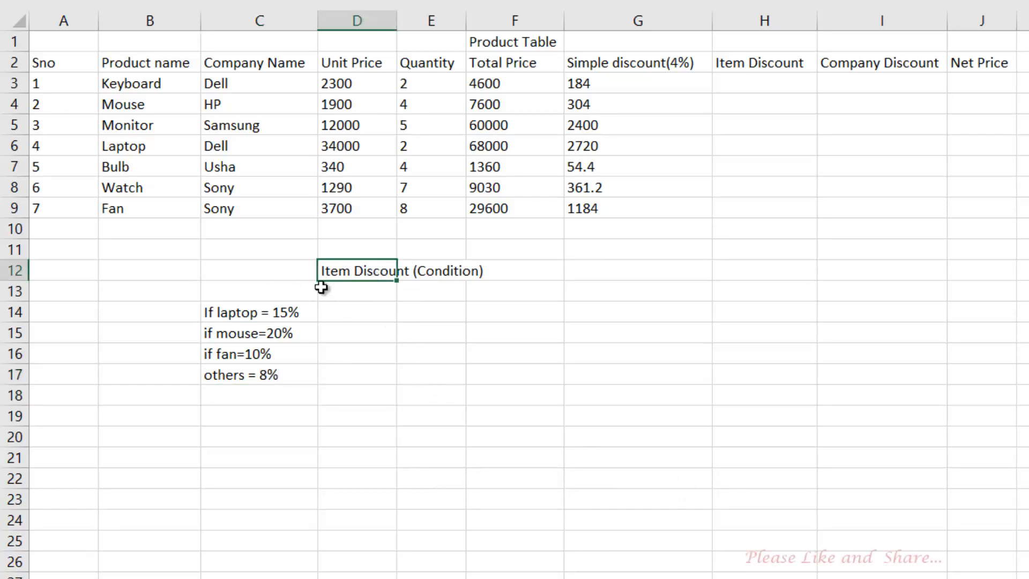
drag(319, 272, 278, 279)
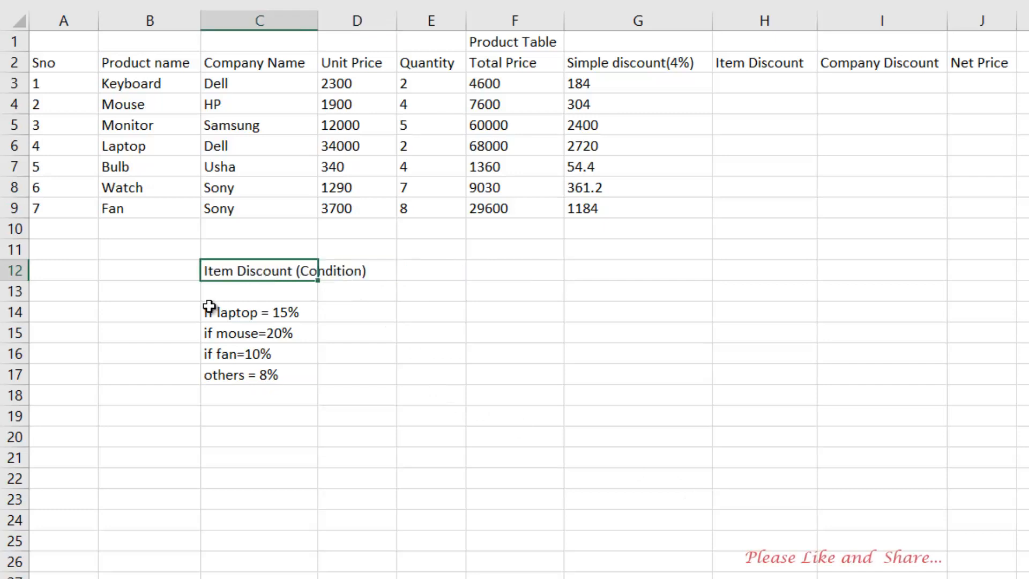
drag(207, 308, 236, 341)
Review the laptop, mouse, fan and others conditions in C14:C17
click(236, 356)
click(226, 316)
click(233, 369)
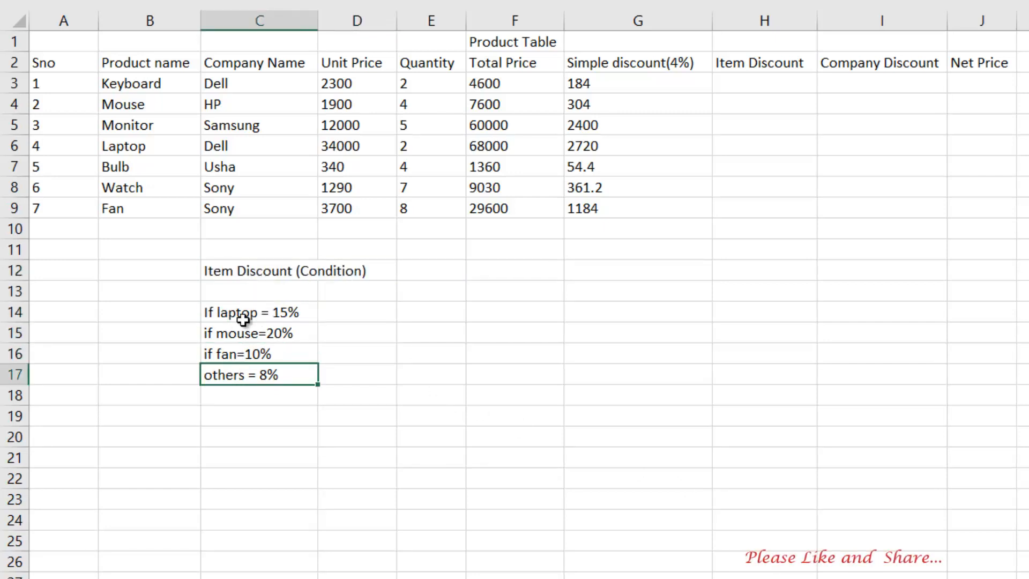
click(244, 313)
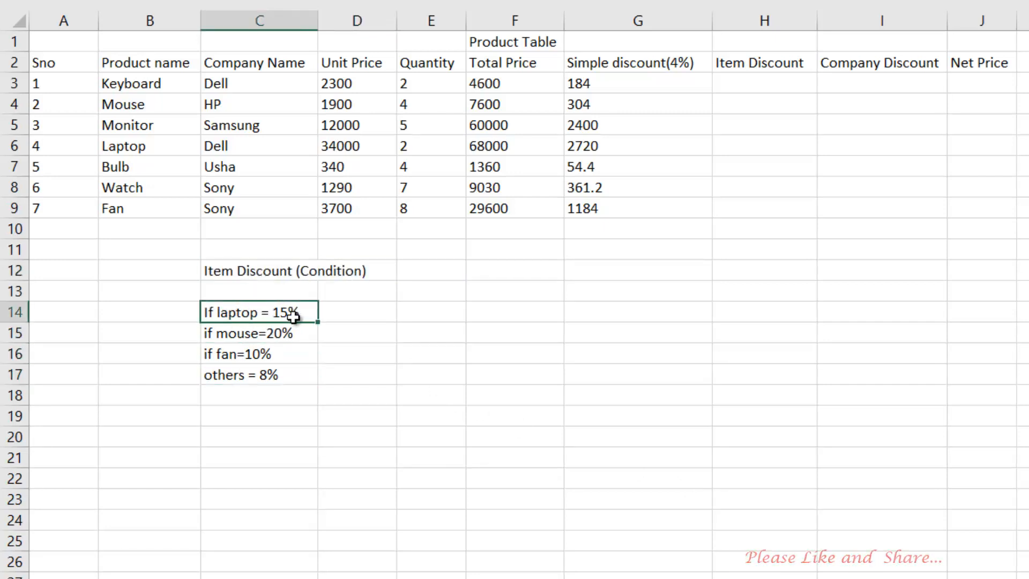
click(247, 335)
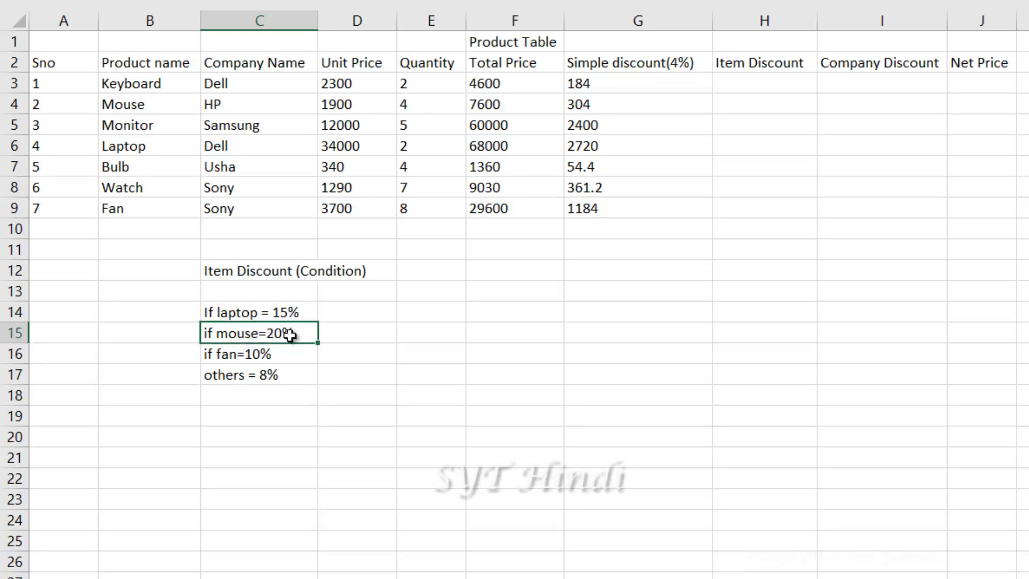
mouse_move(236, 358)
mouse_down()
mouse_move(248, 363)
mouse_move(242, 376)
mouse_up()
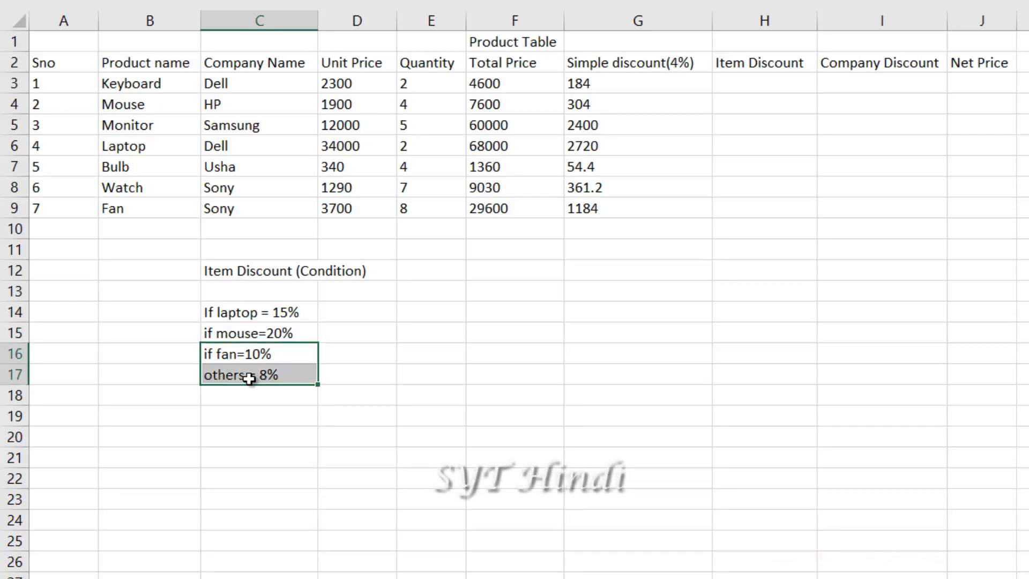
click(240, 377)
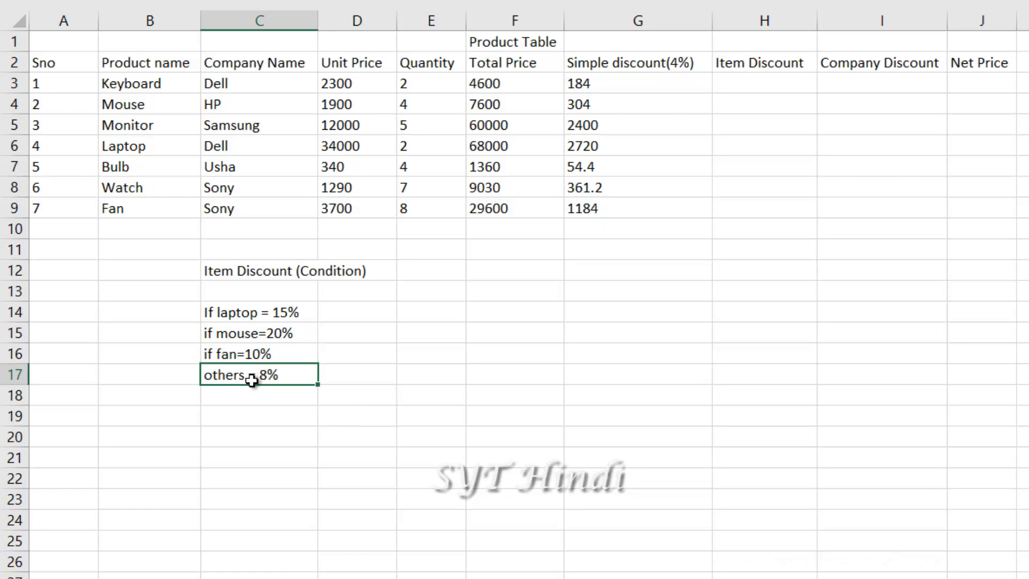
click(275, 336)
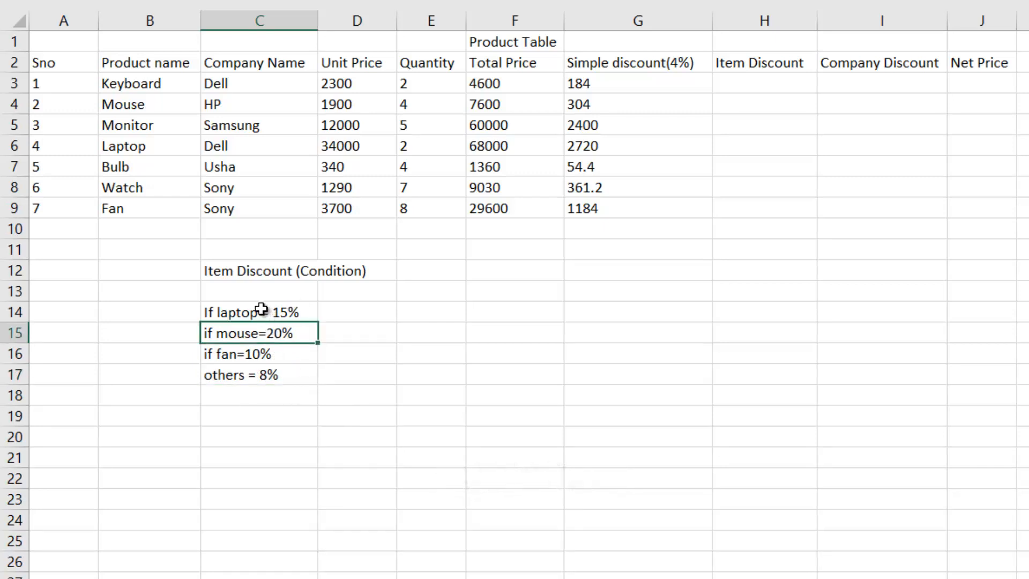
drag(261, 309, 253, 370)
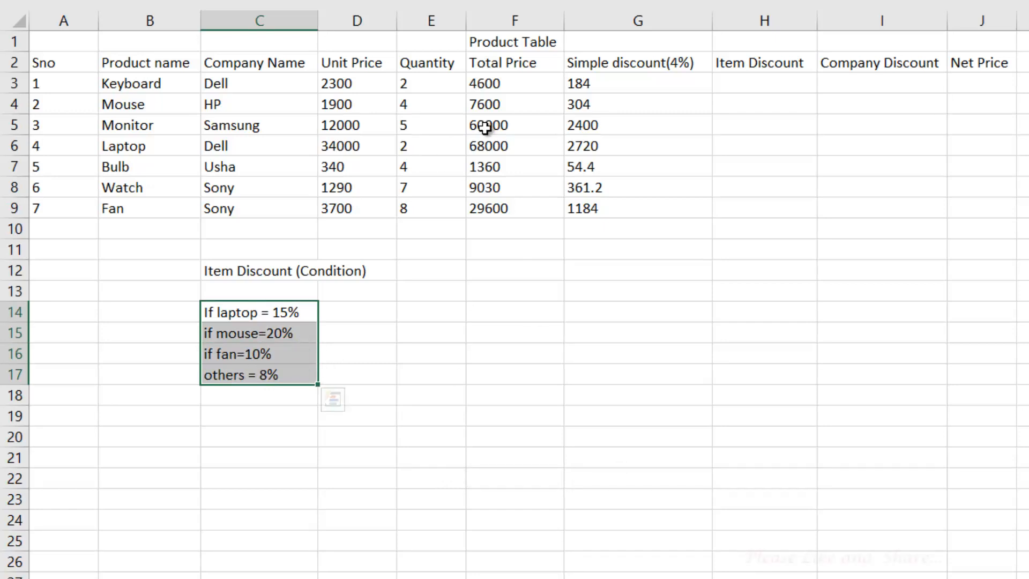
click(258, 290)
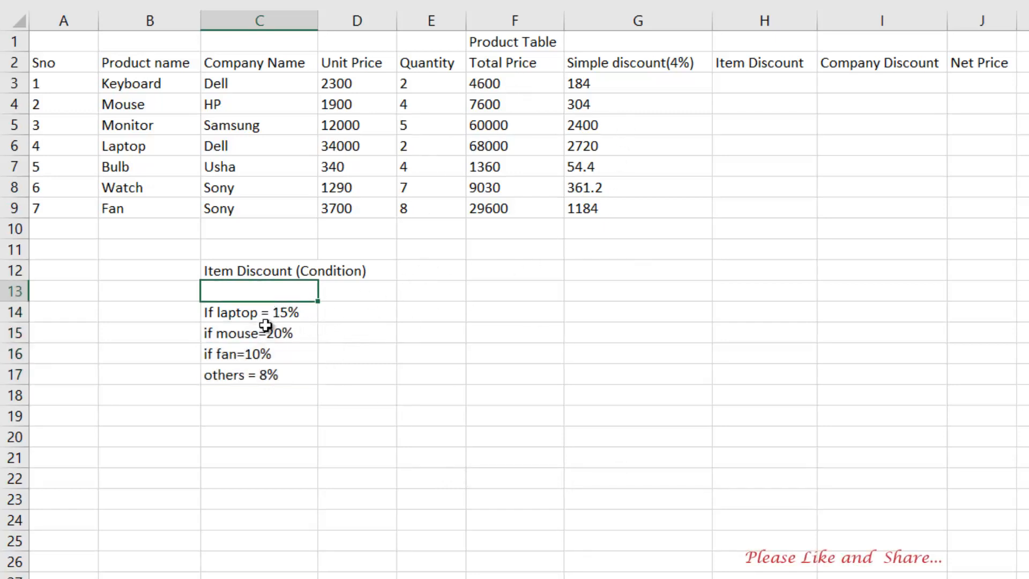
click(749, 79)
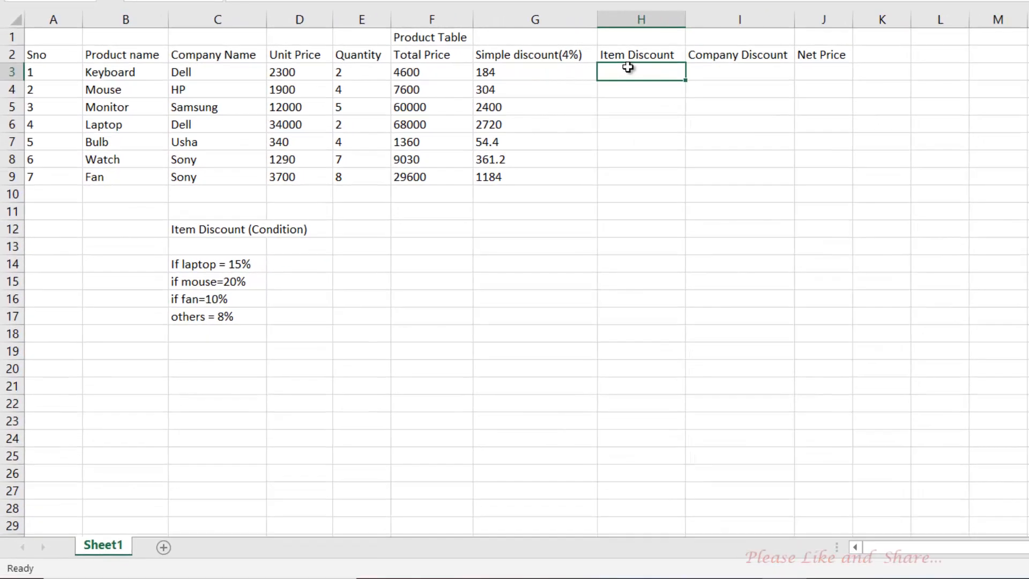
Begin H3's formula as =if(B3="laptop",F3*15%,if( for the laptop discount
text(=)
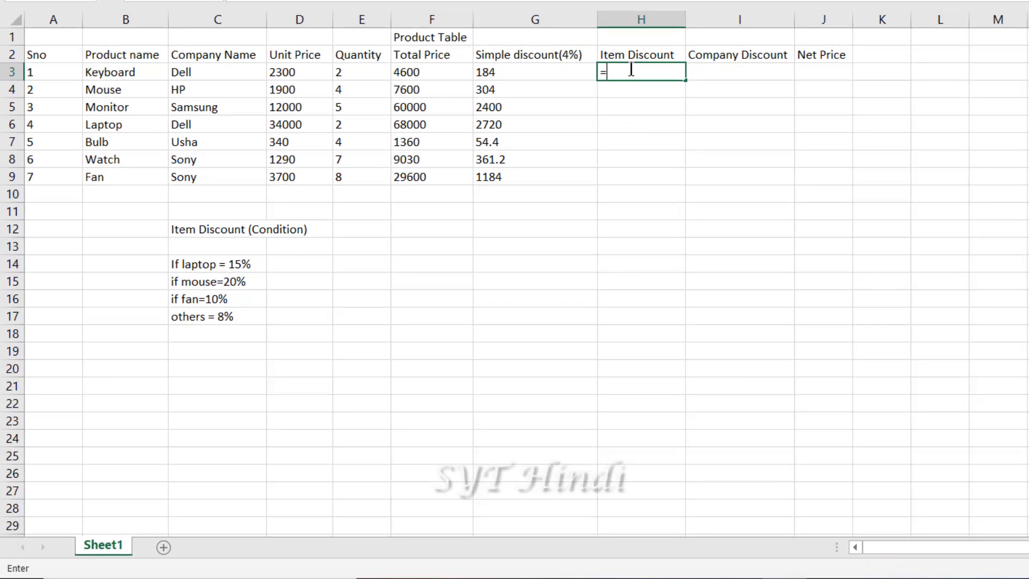
text(if)
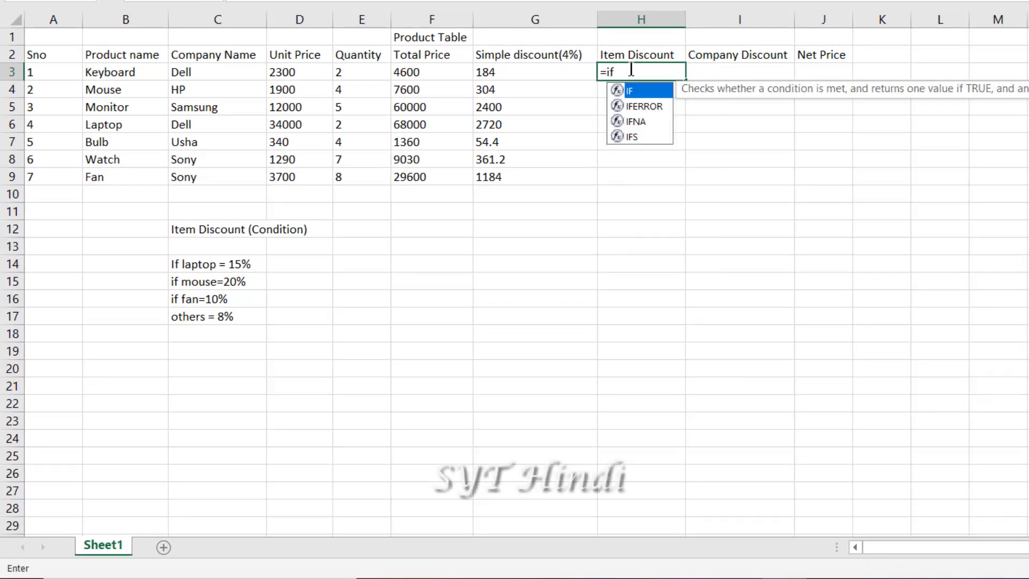
text(()
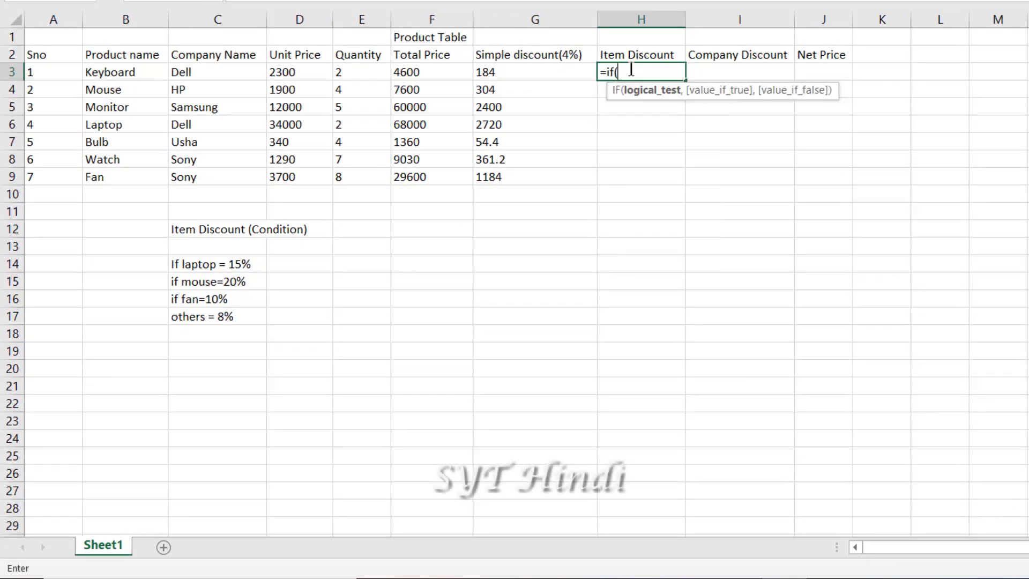
click(102, 73)
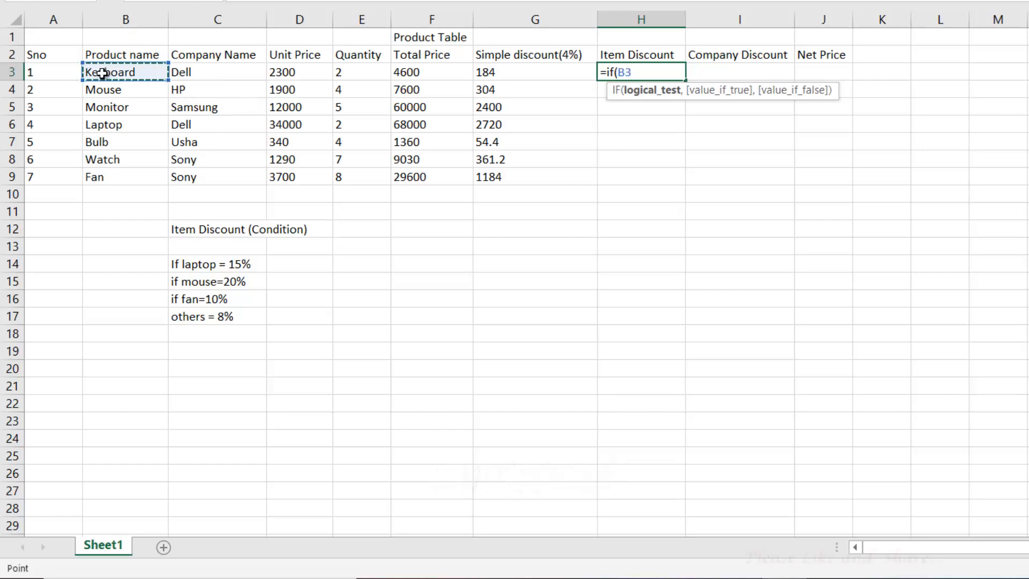
text(=)
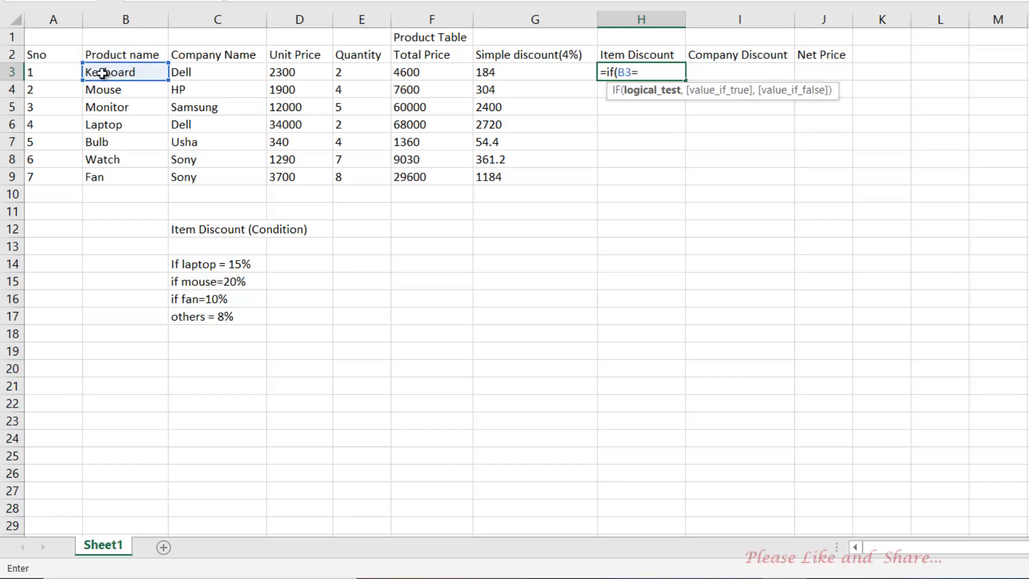
text(")
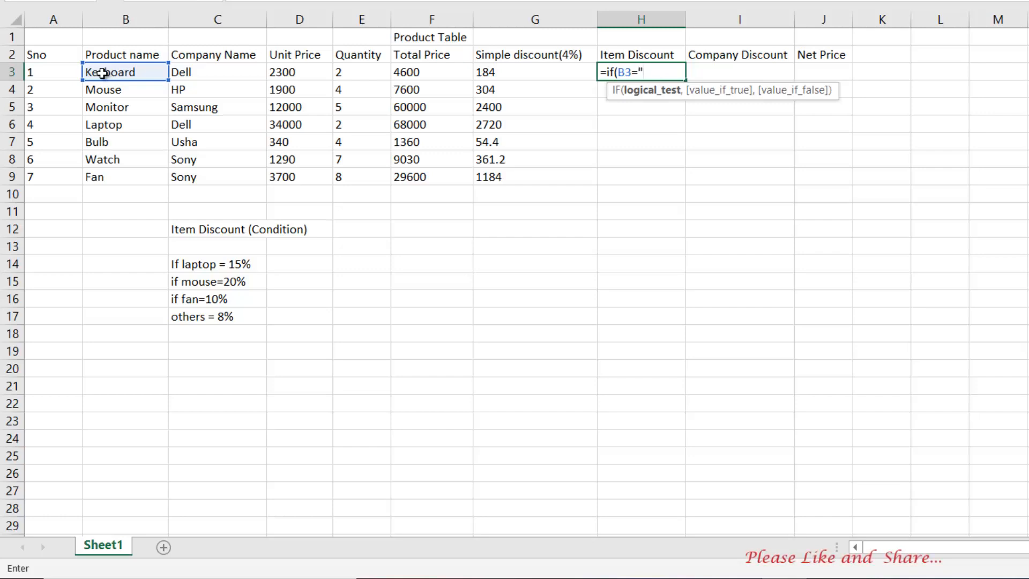
text(lapto)
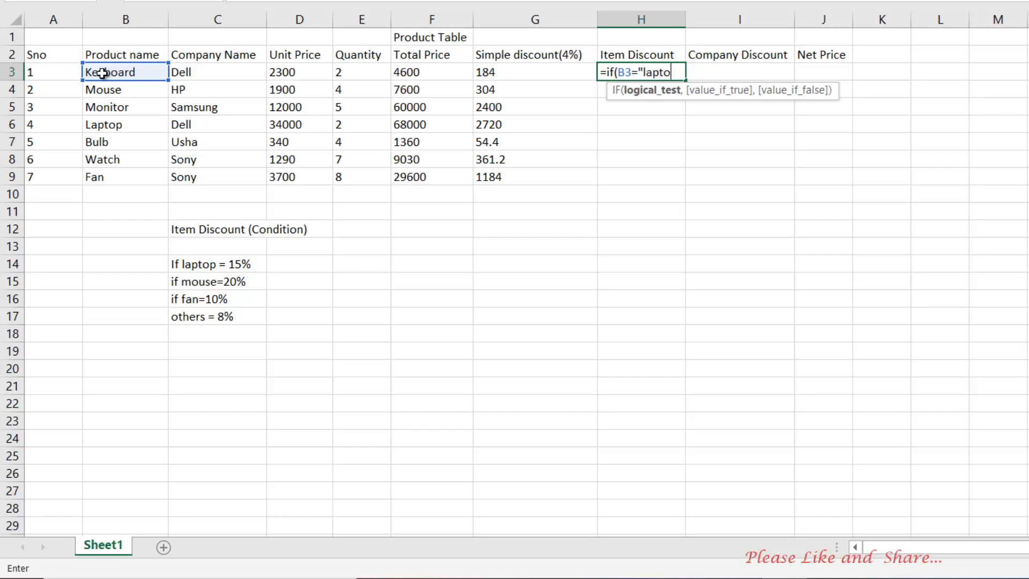
text(p")
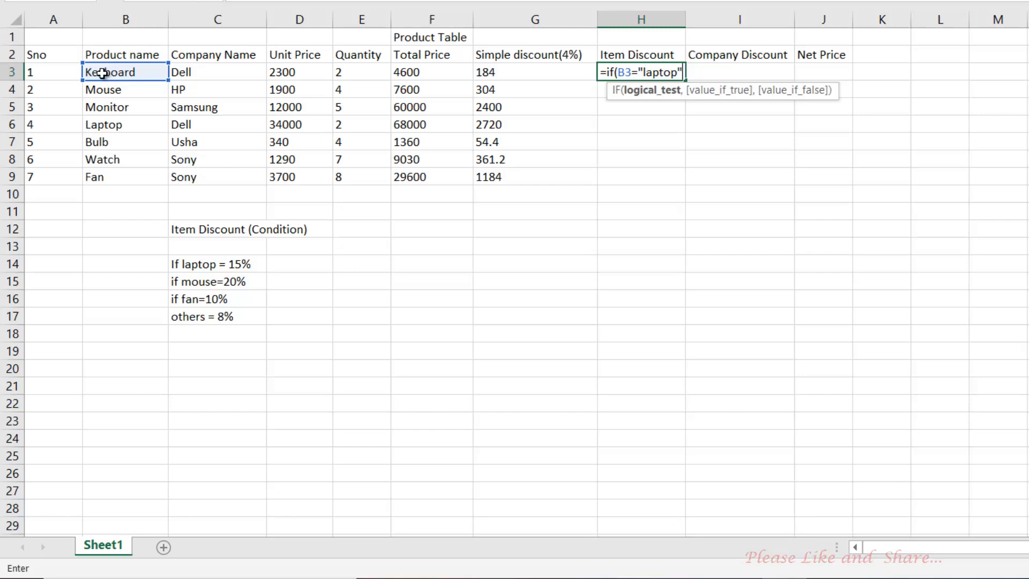
text(,)
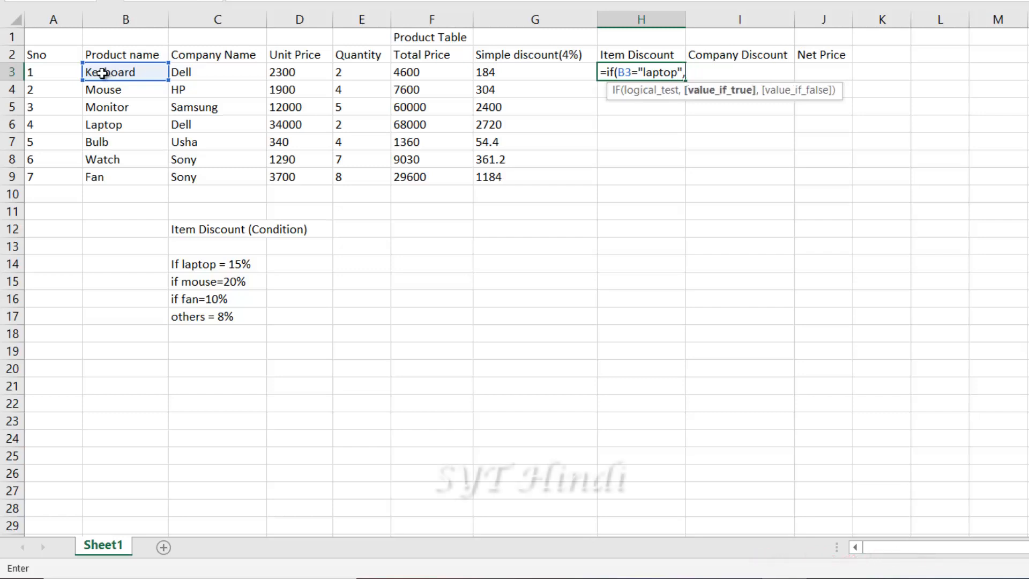
click(406, 71)
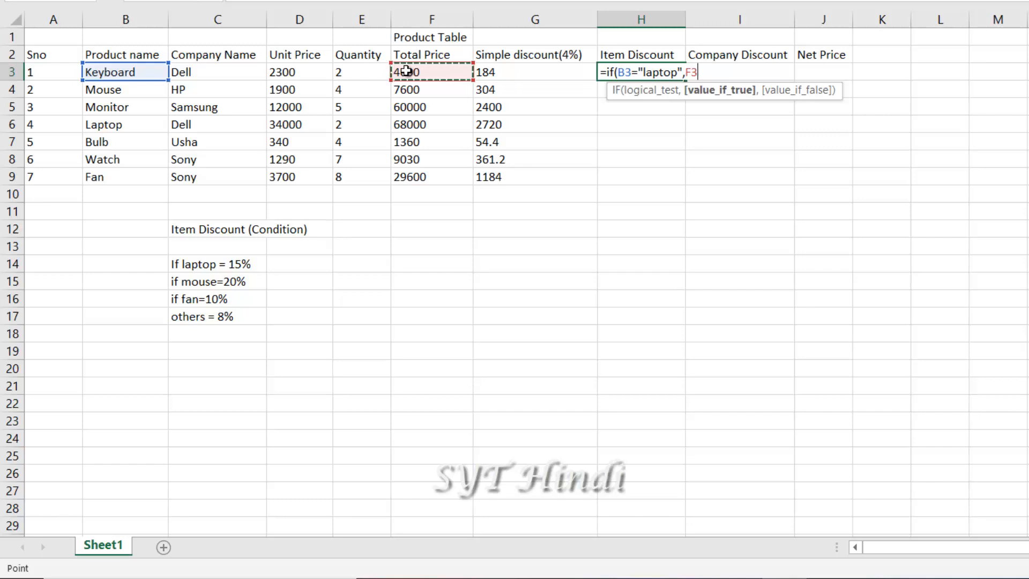
text(*)
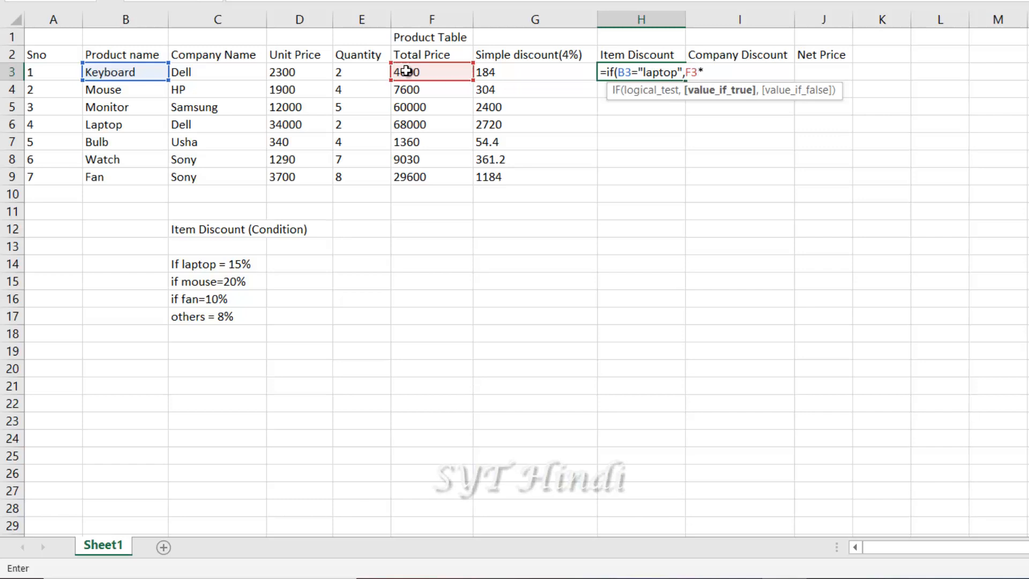
text(1)
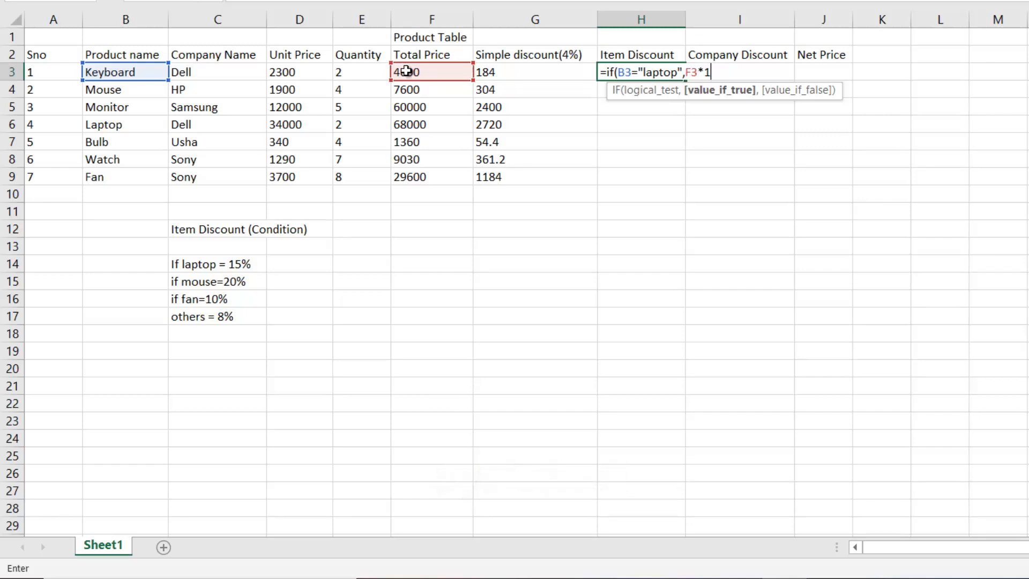
text(5%)
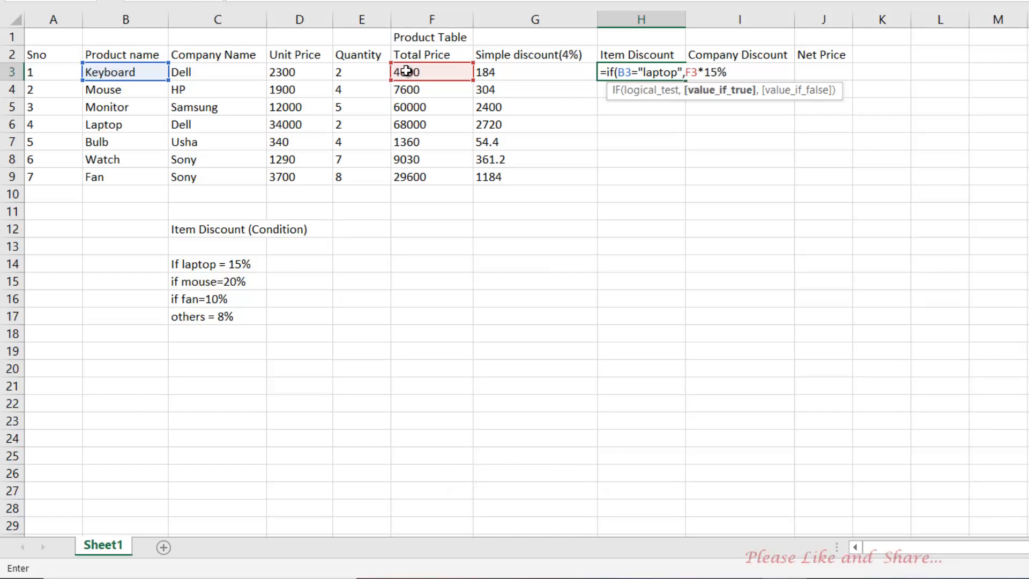
text(,)
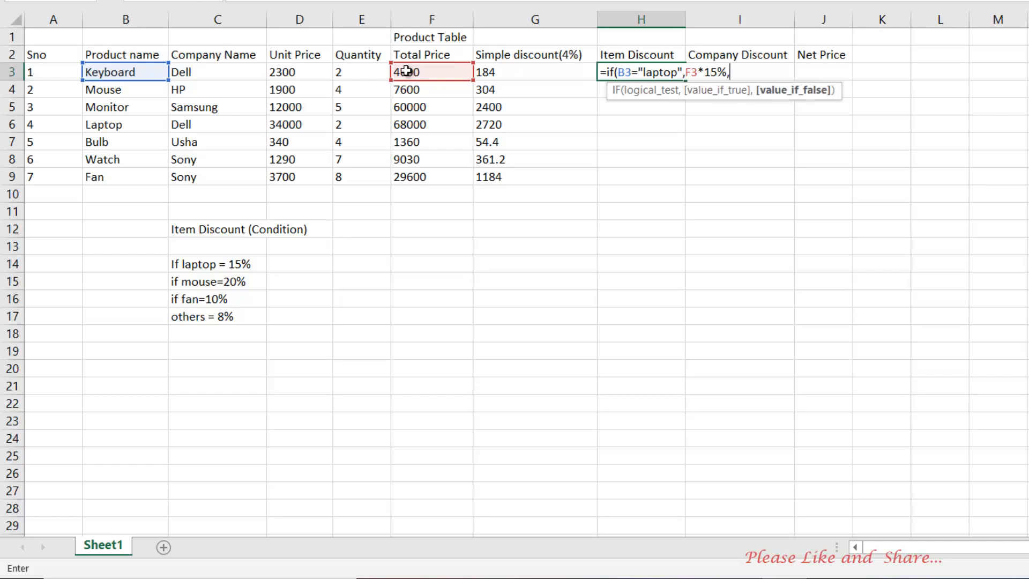
text(if)
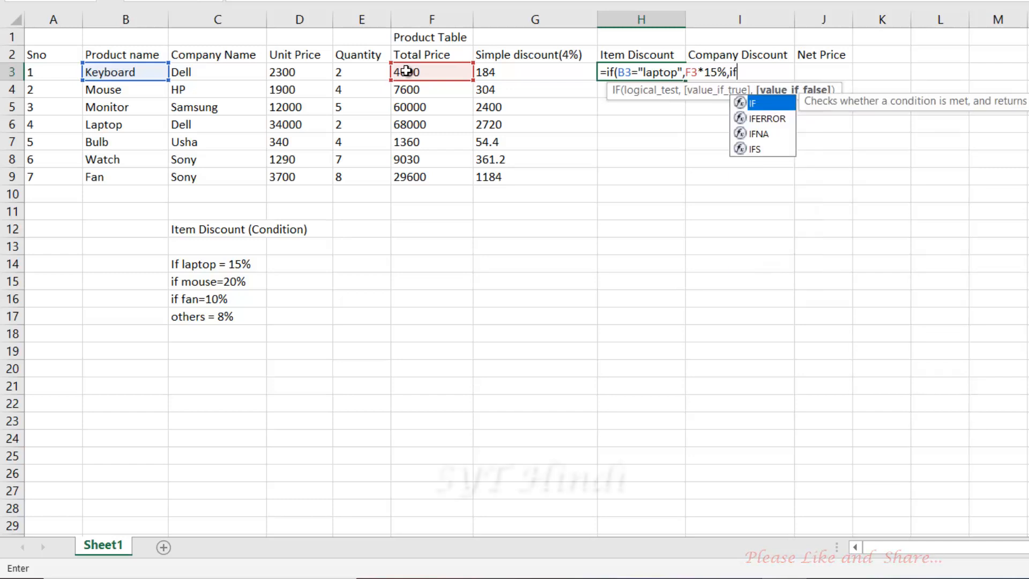
text(()
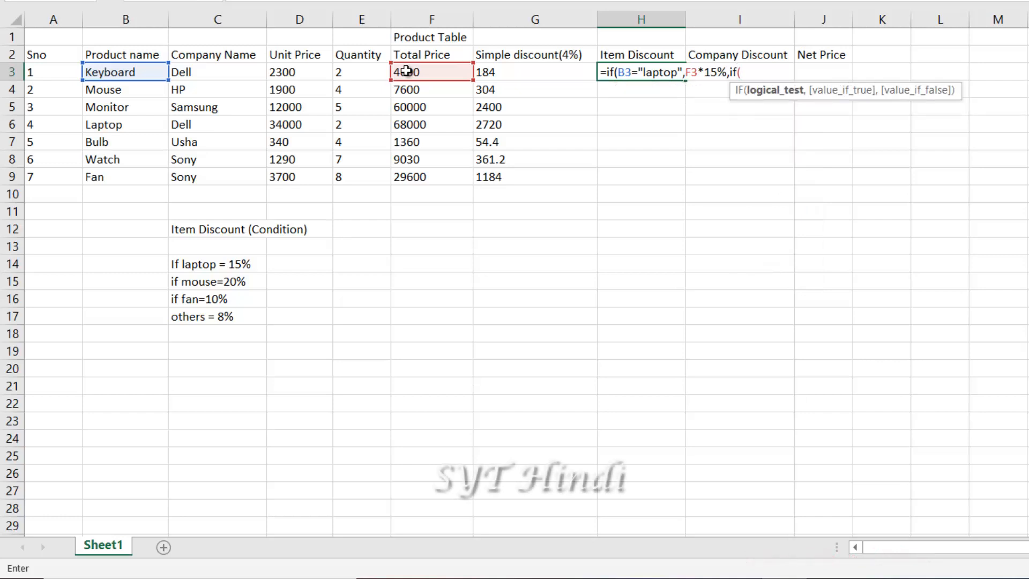
Add the mouse condition B3="mouse" giving F3*20%, then open another nested IF
click(753, 72)
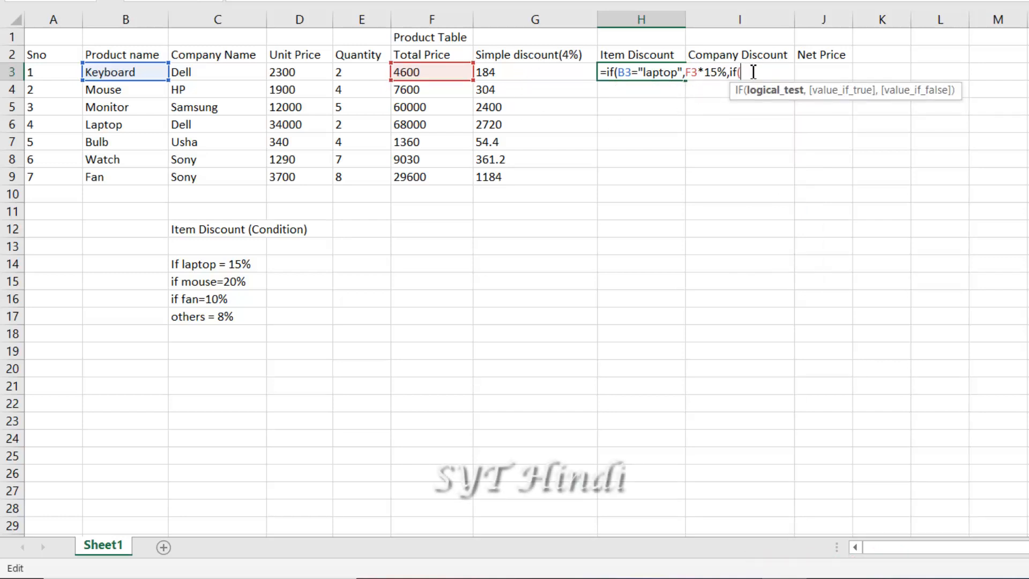
click(108, 72)
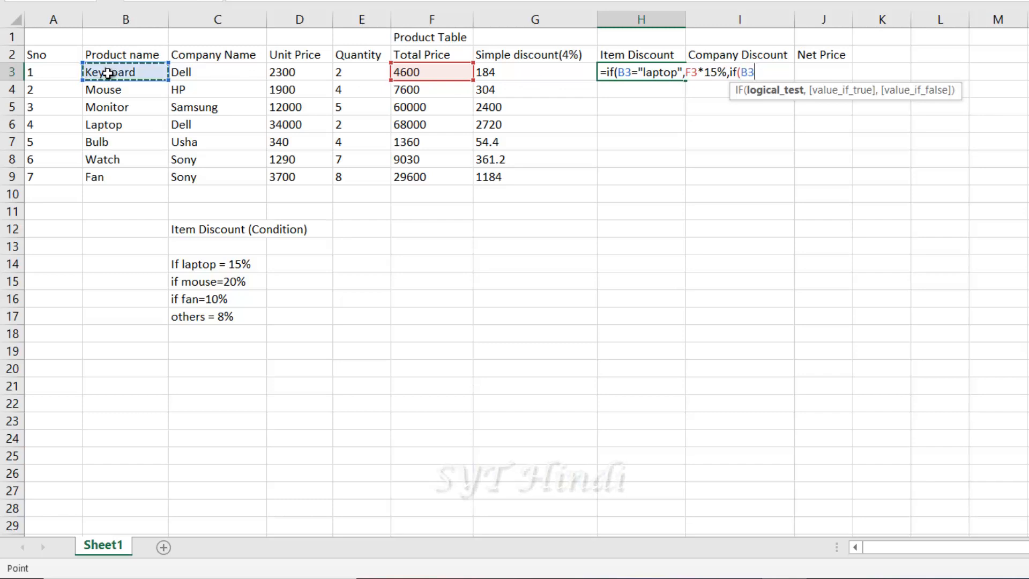
text(=)
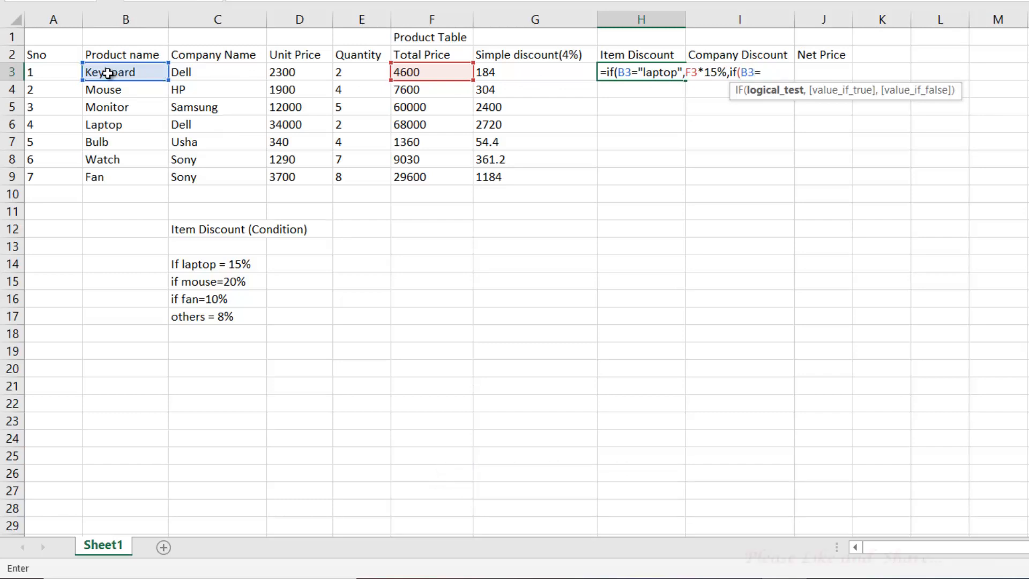
text(")
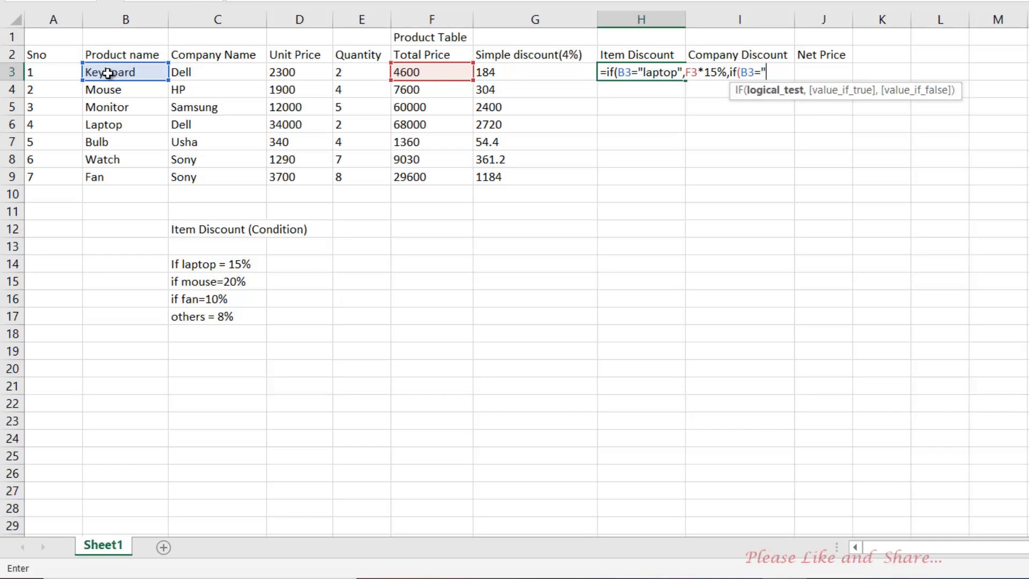
text(mo)
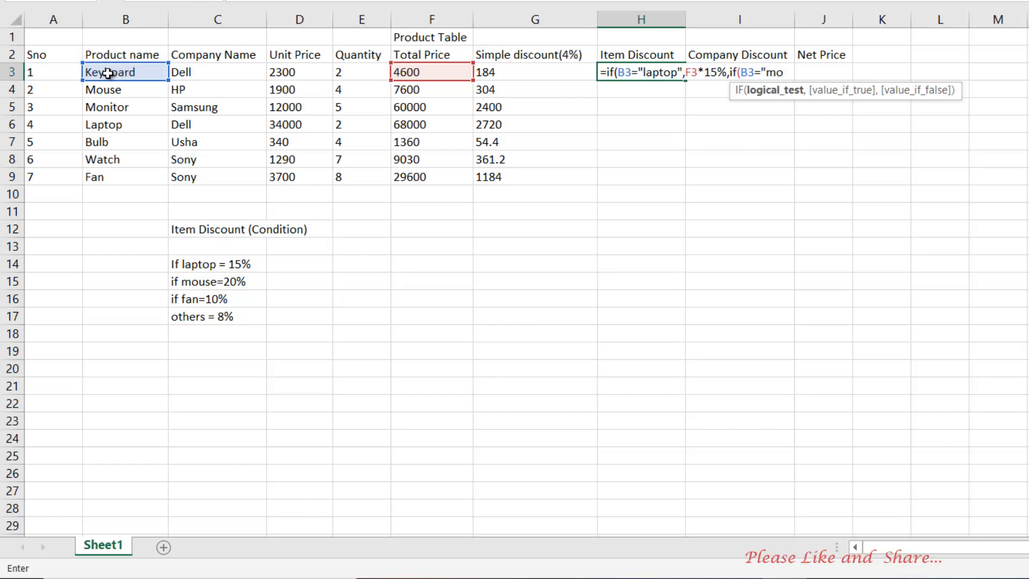
text(use)
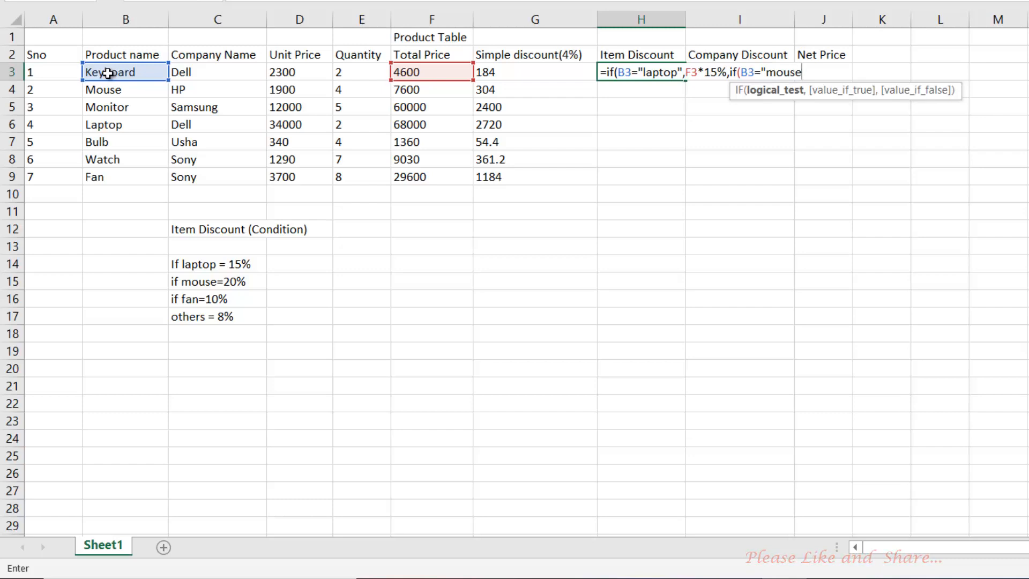
text(",)
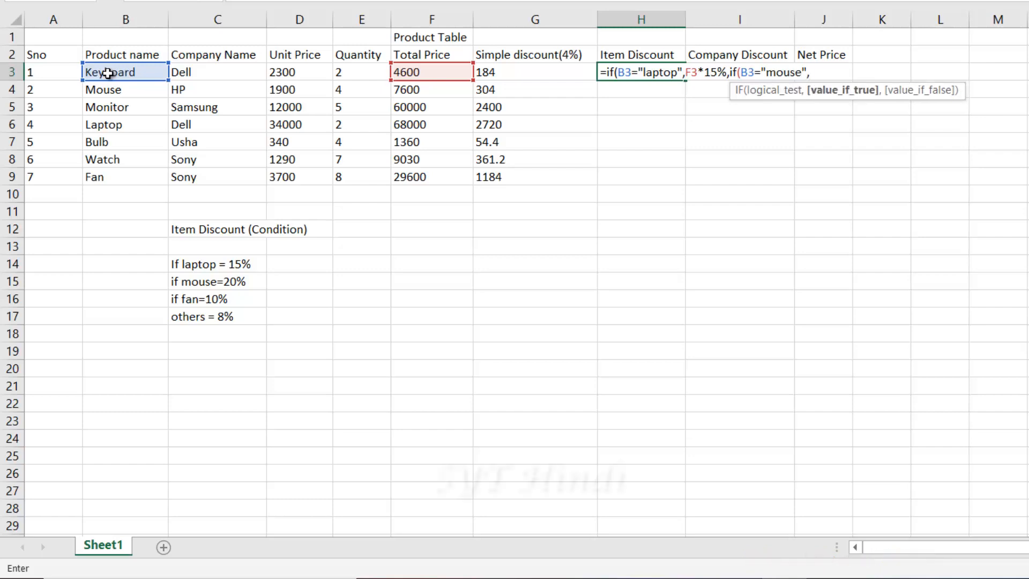
click(421, 71)
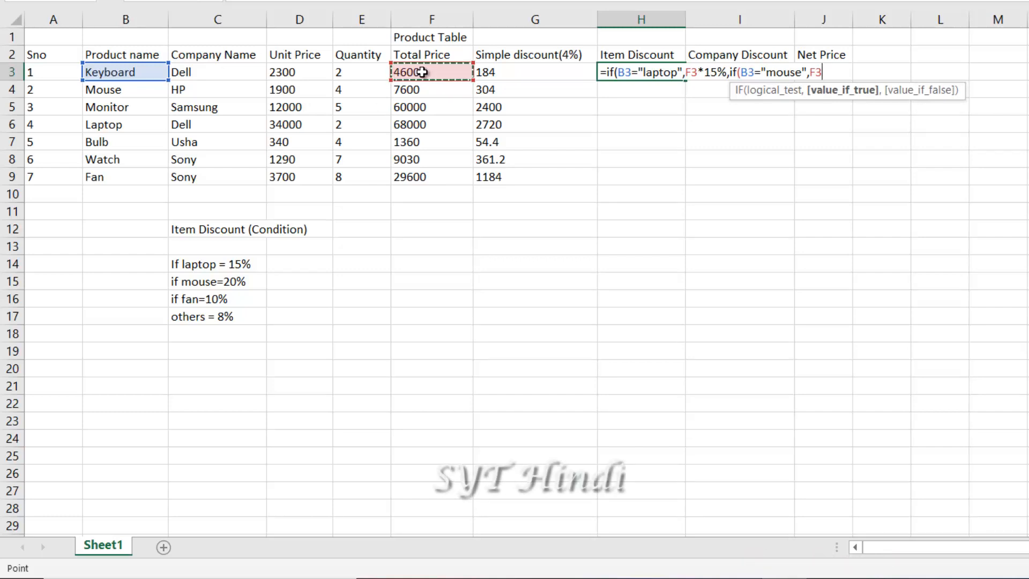
text(*20)
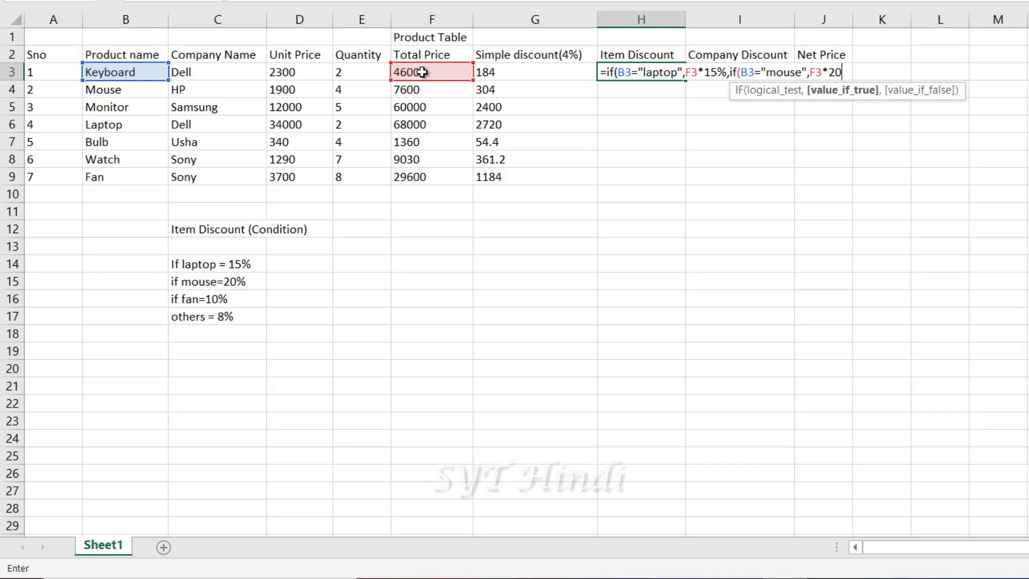
text(%)
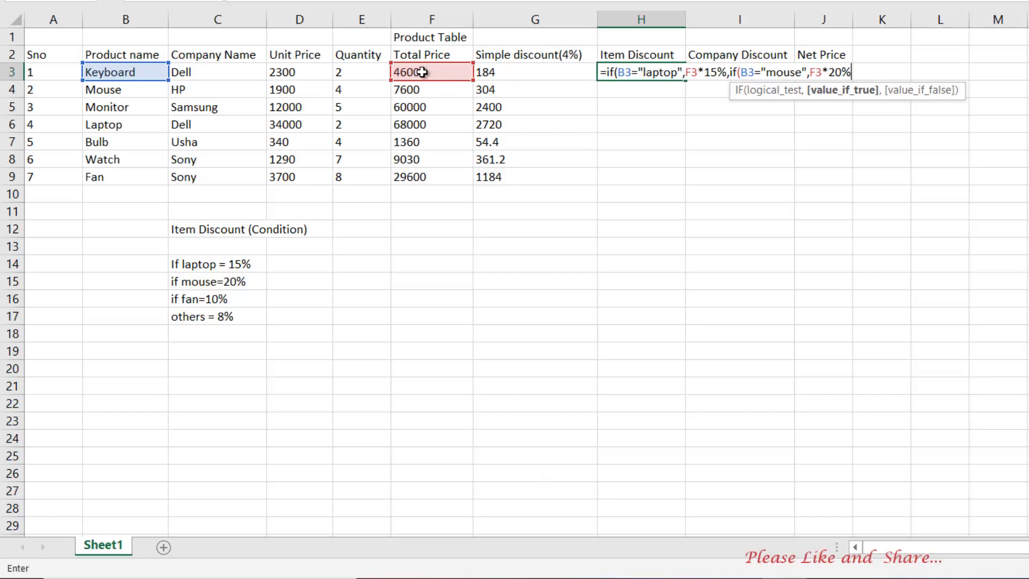
text(,)
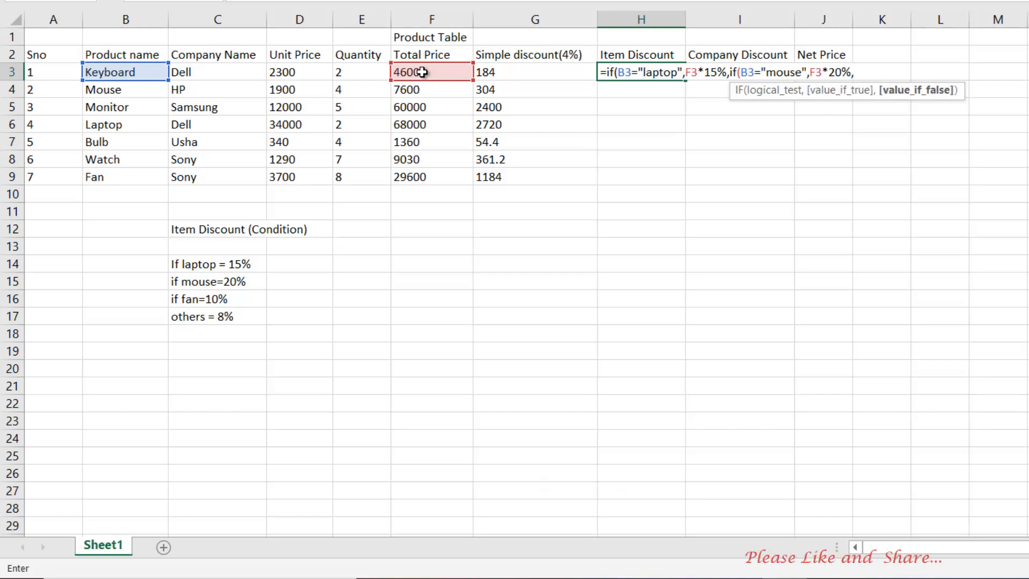
text(if)
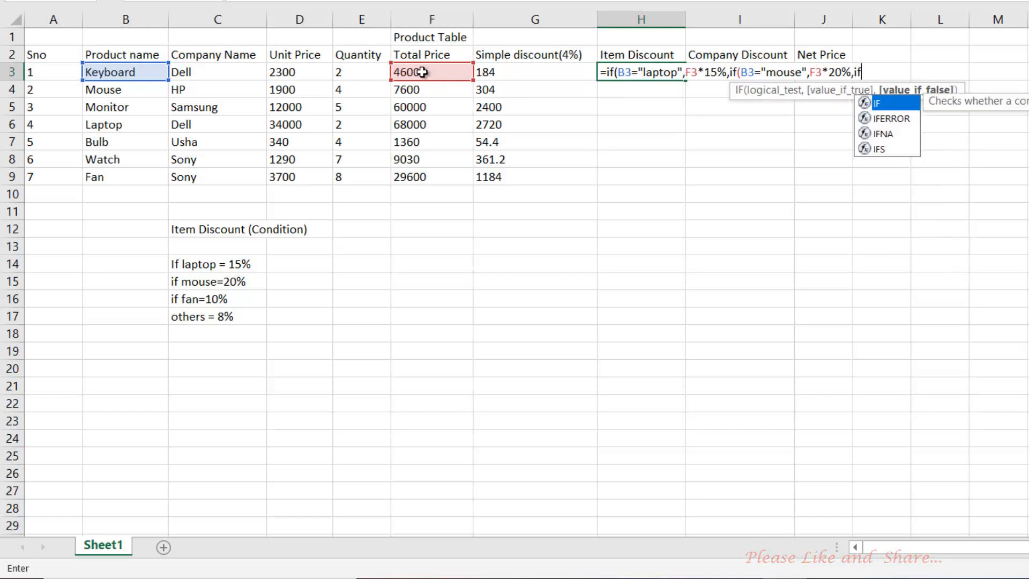
text(()
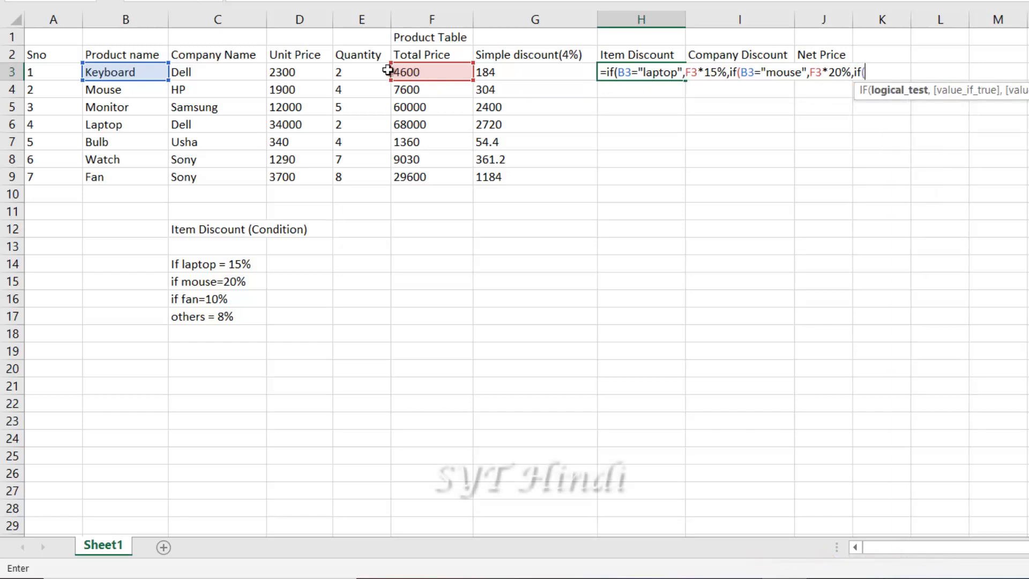
Add a fan branch to H3's nested IF: when B3 is "fan", use F3*10%
click(105, 73)
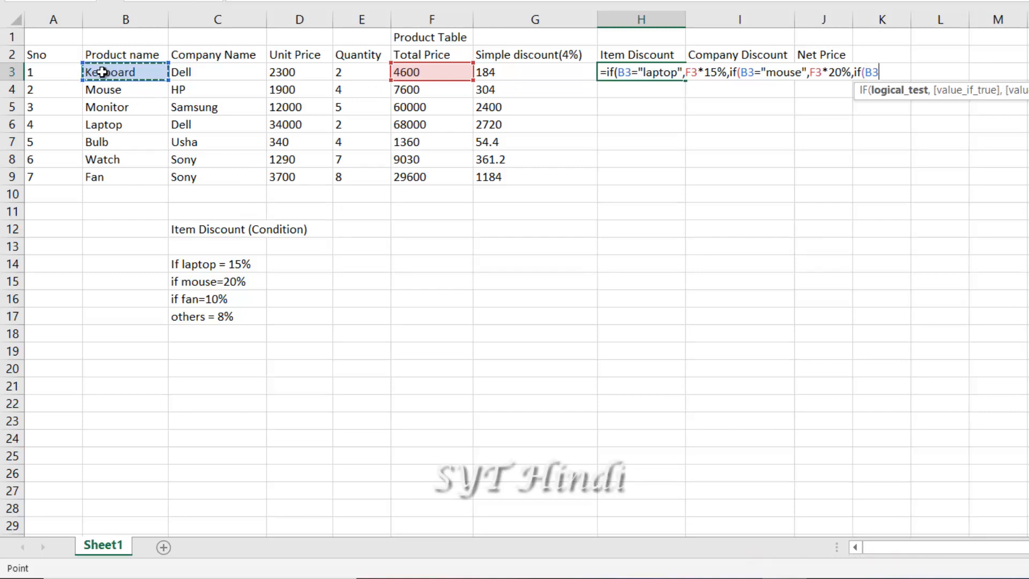
text(=)
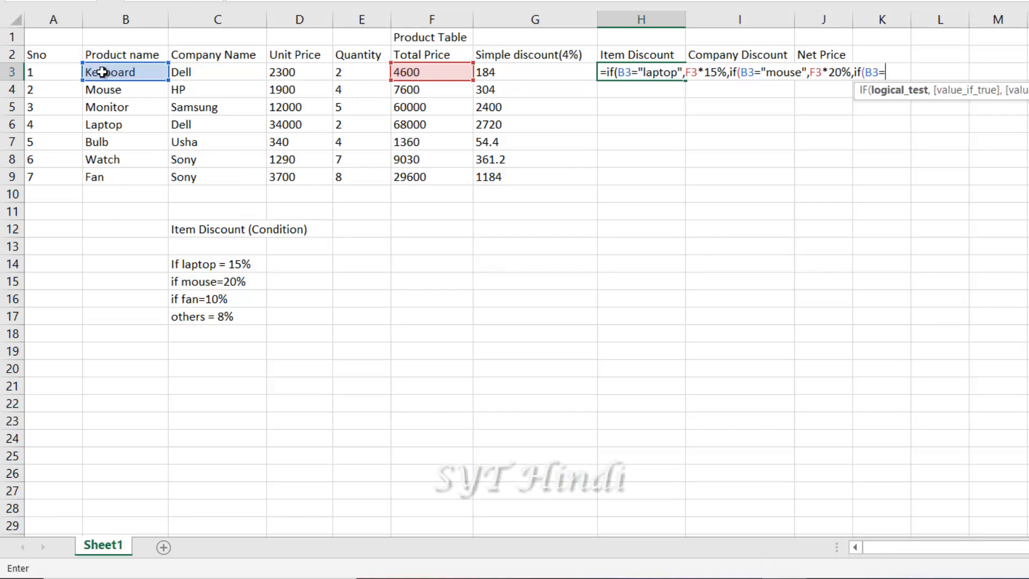
text(")
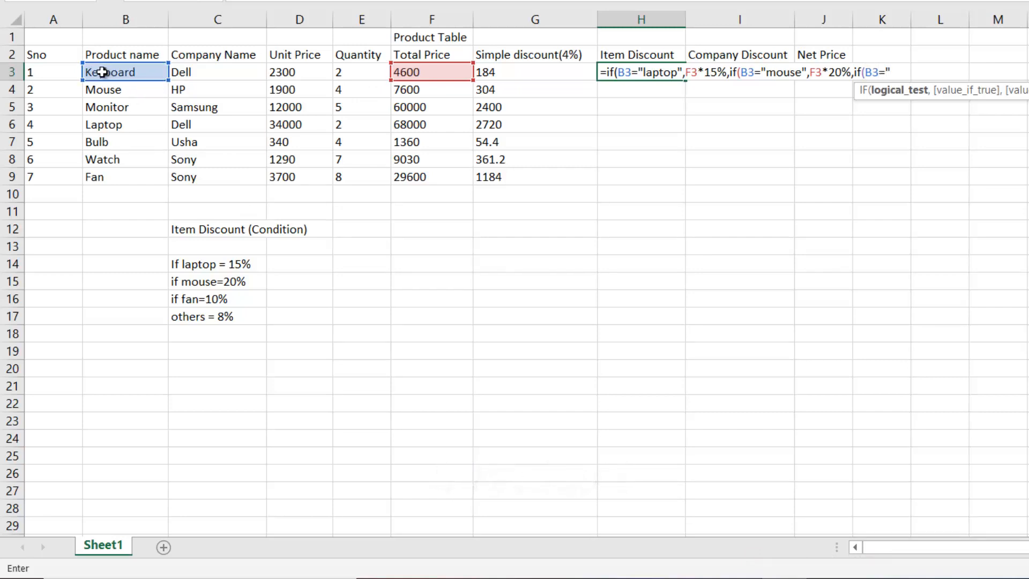
text(fan")
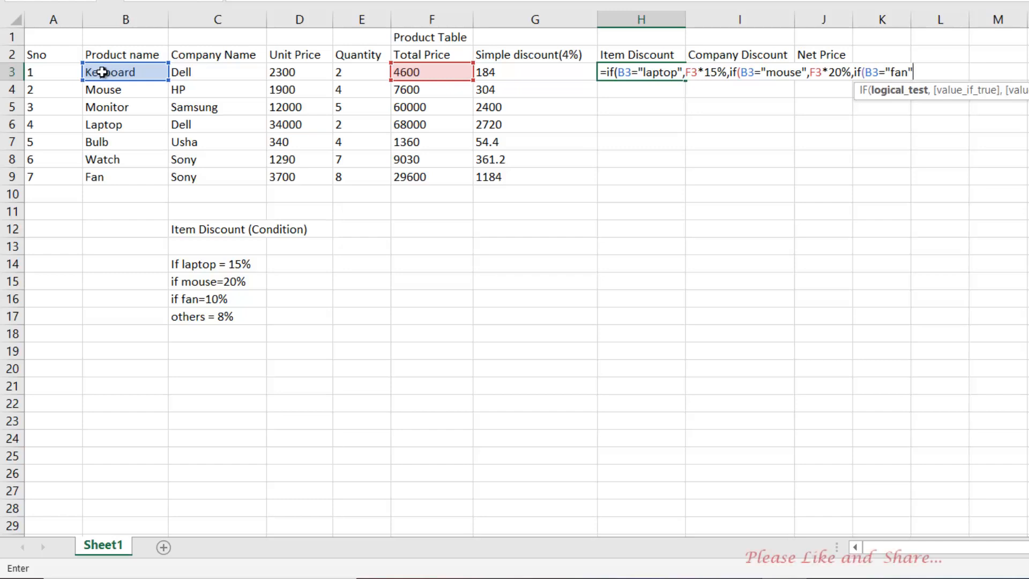
text(,)
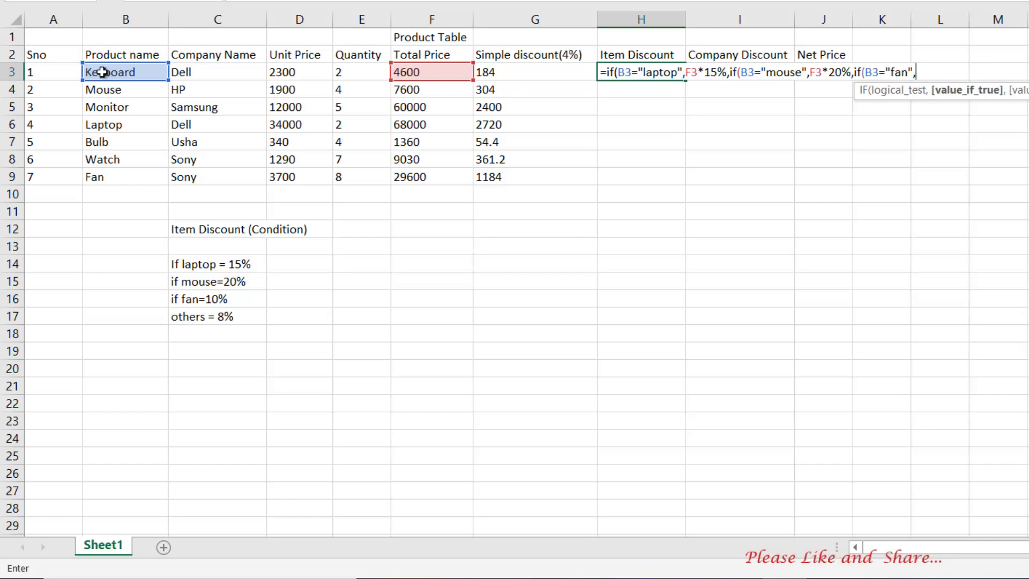
click(418, 72)
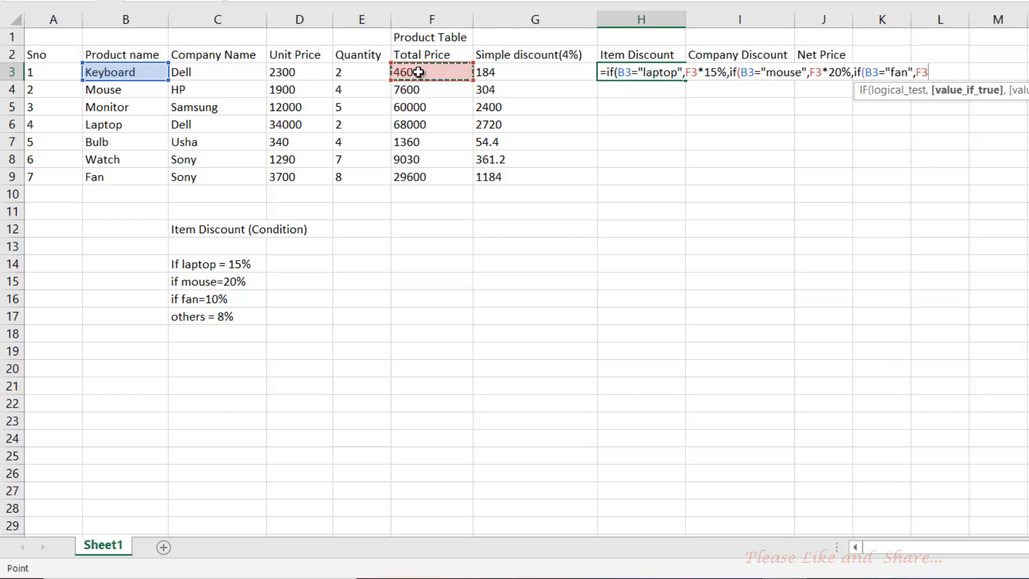
text(*)
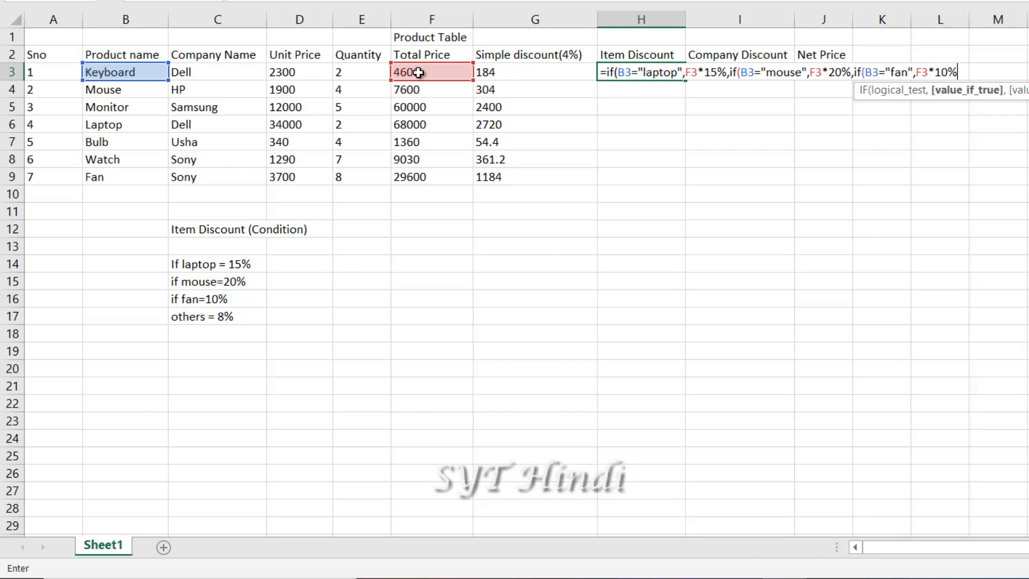
text(,)
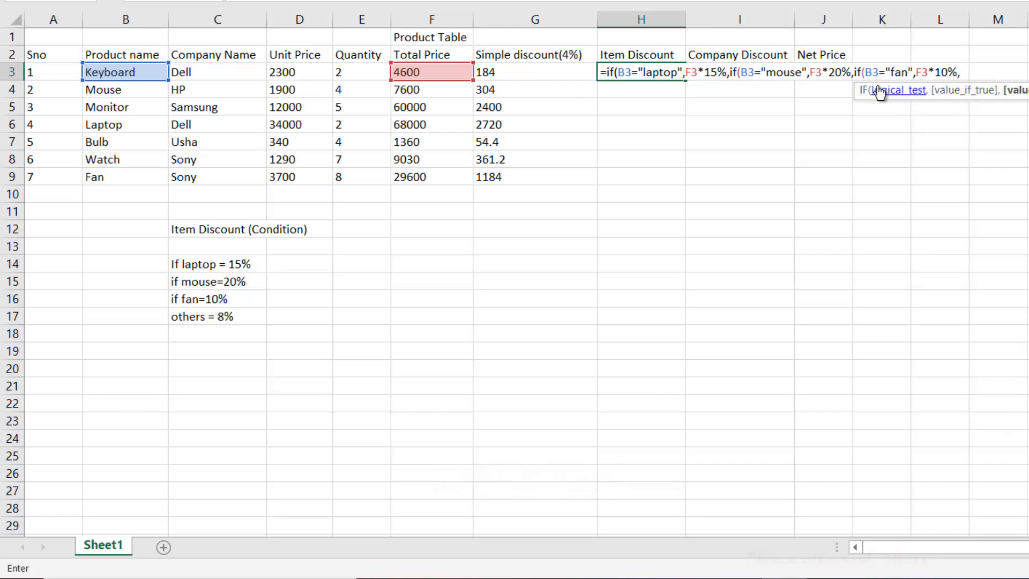
Close H3's nested IF with a default F3*8% and closing brackets, then confirm Keyboard shows 368
click(404, 73)
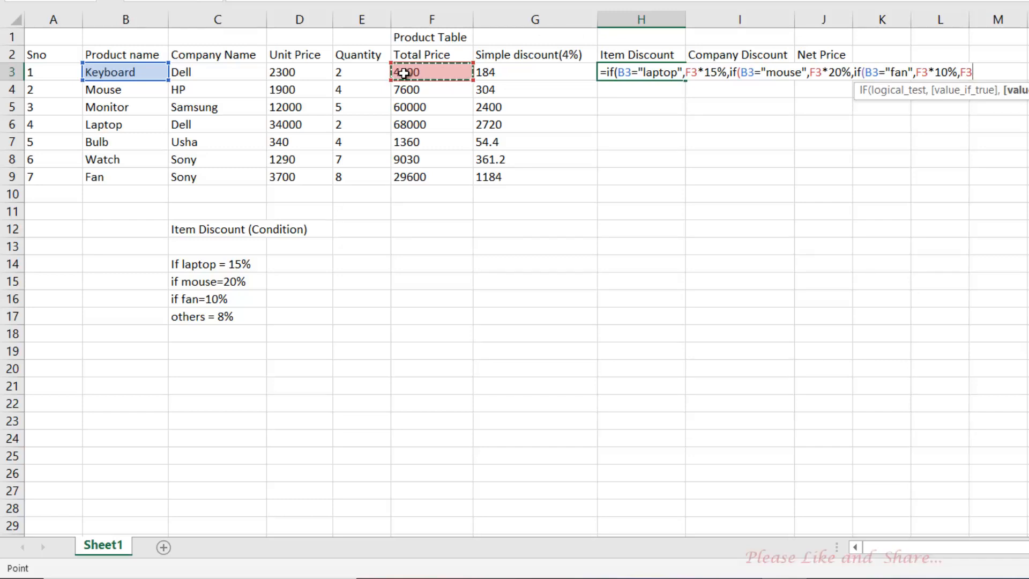
text(*)
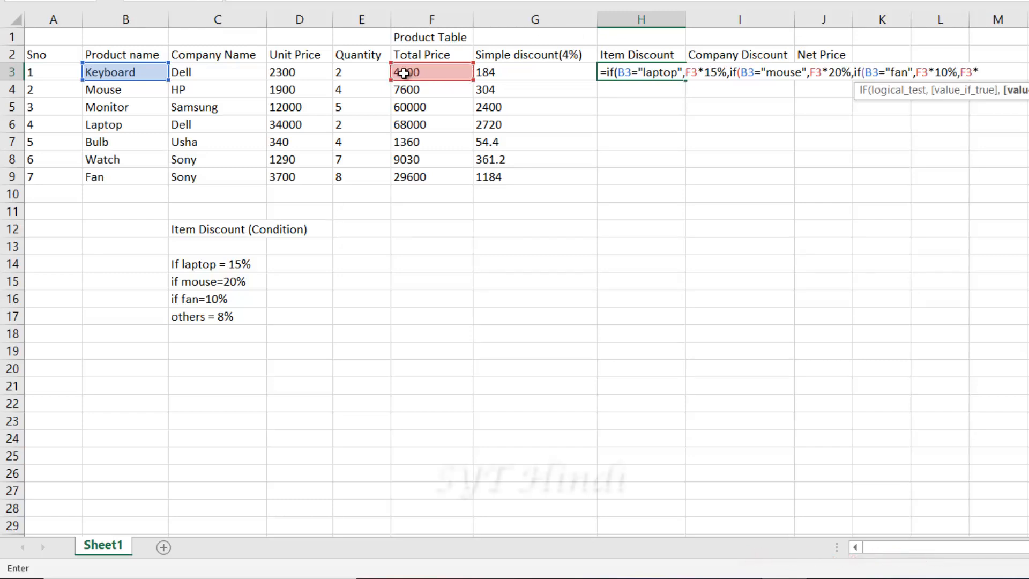
text(8%)
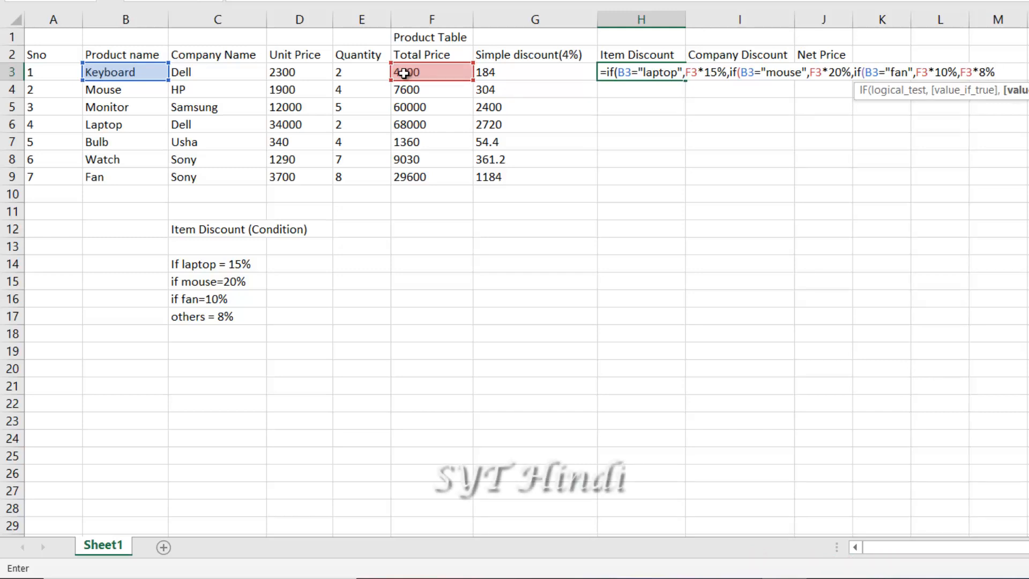
text())))
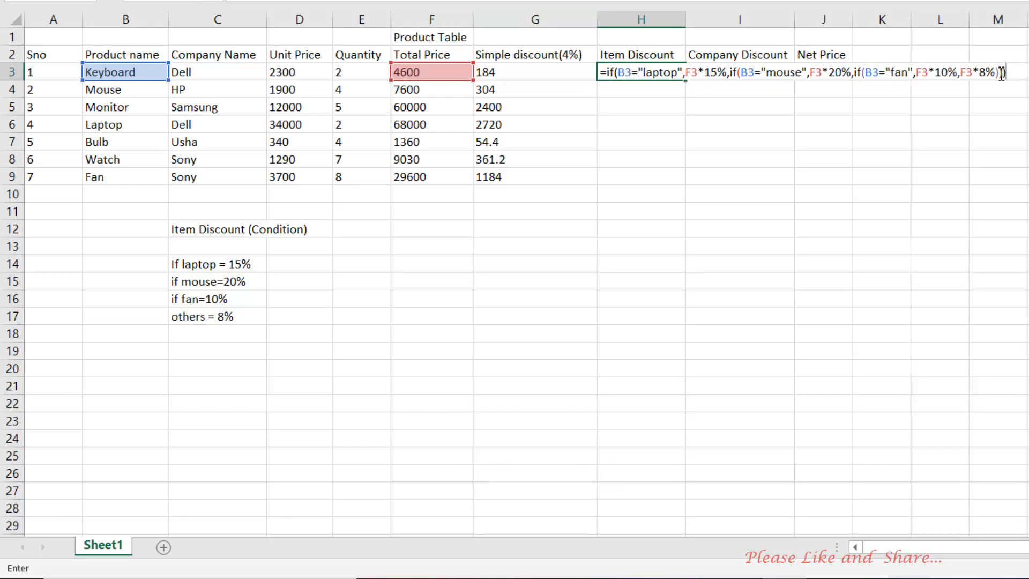
text())
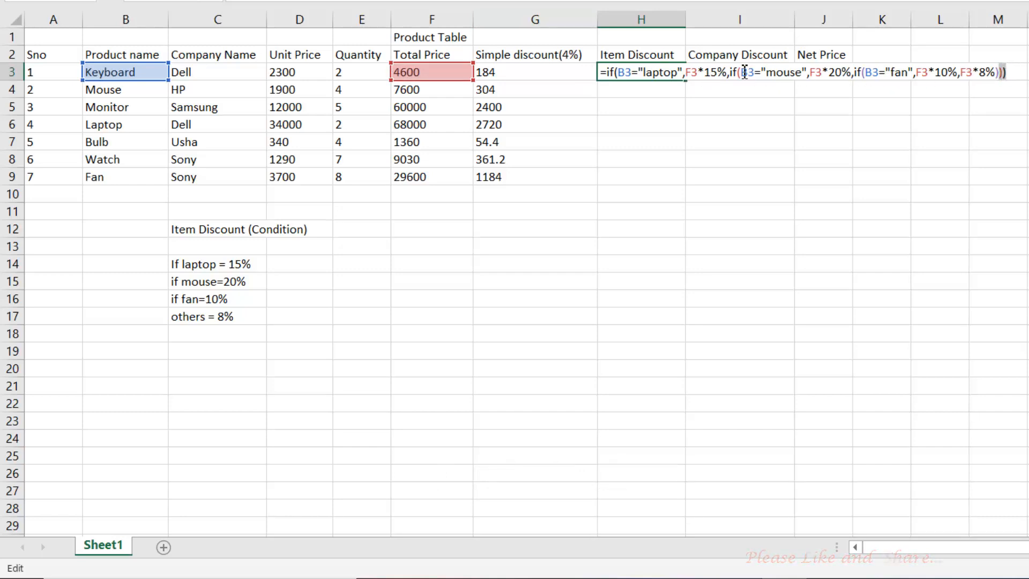
click(643, 71)
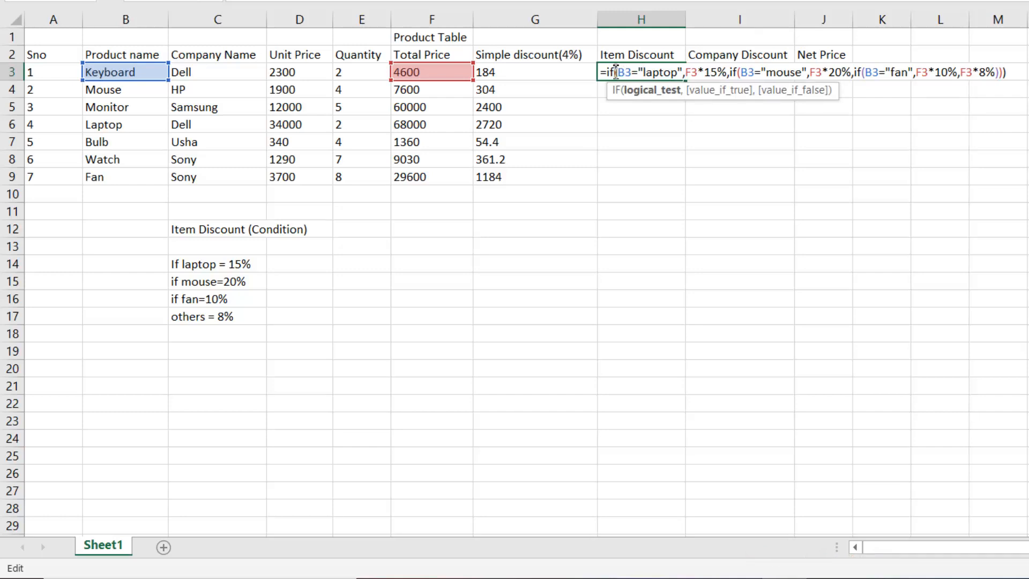
click(616, 72)
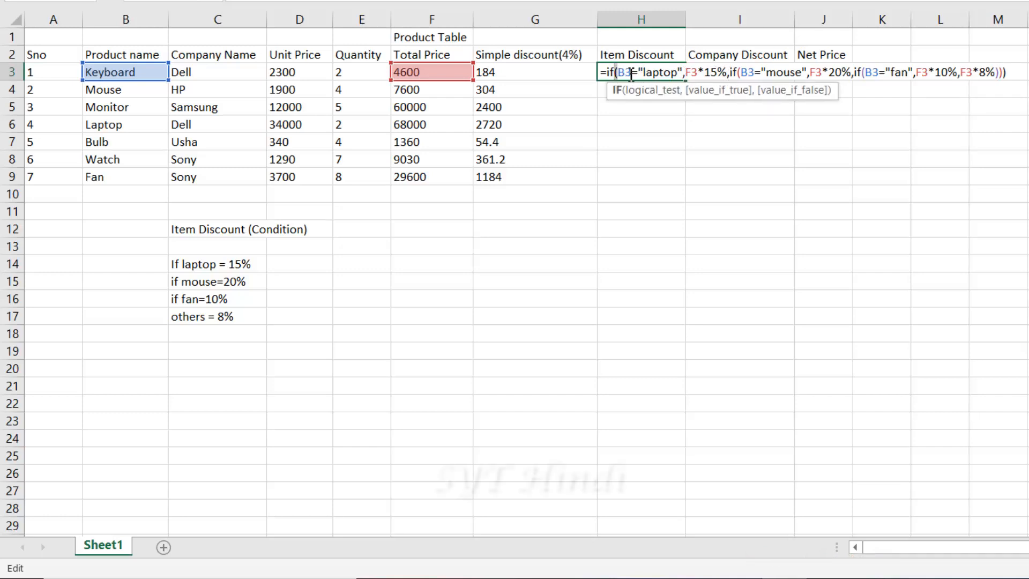
click(998, 72)
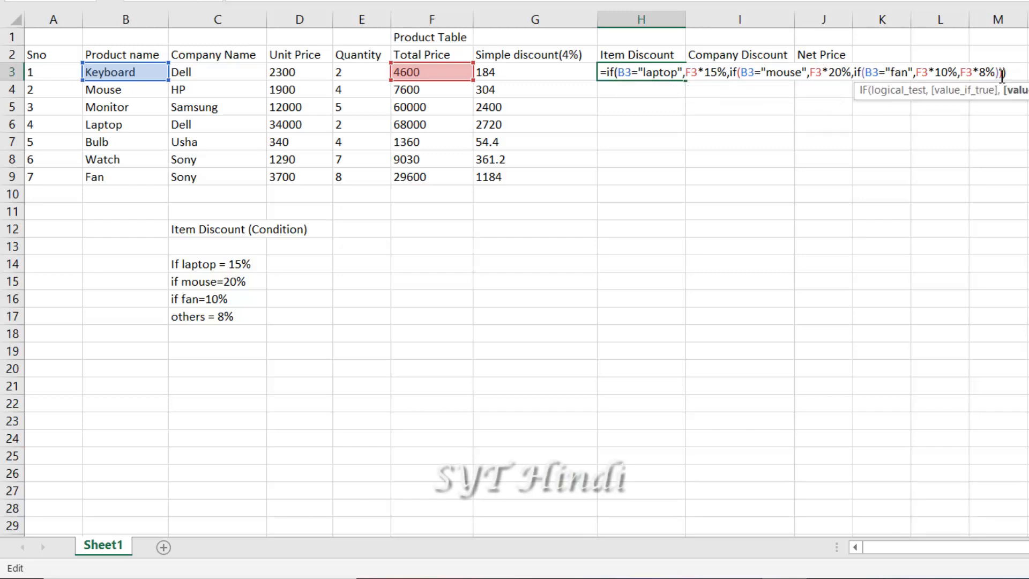
text())
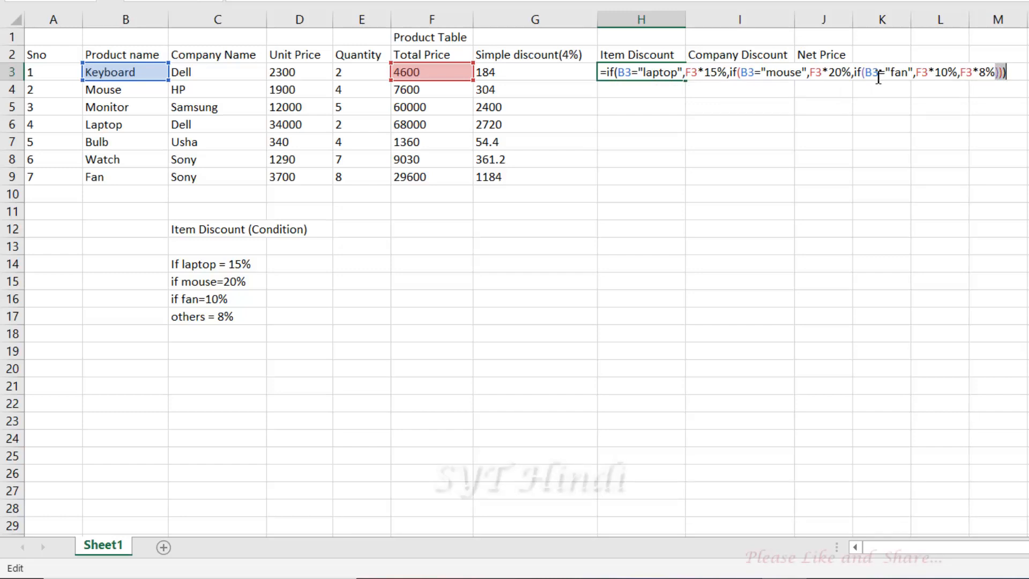
key(Return)
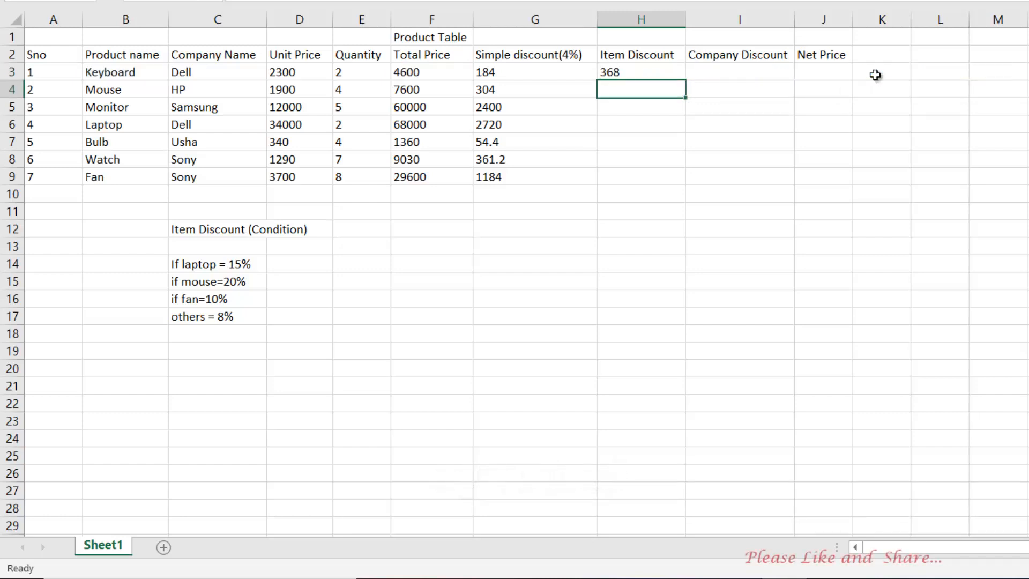
click(640, 72)
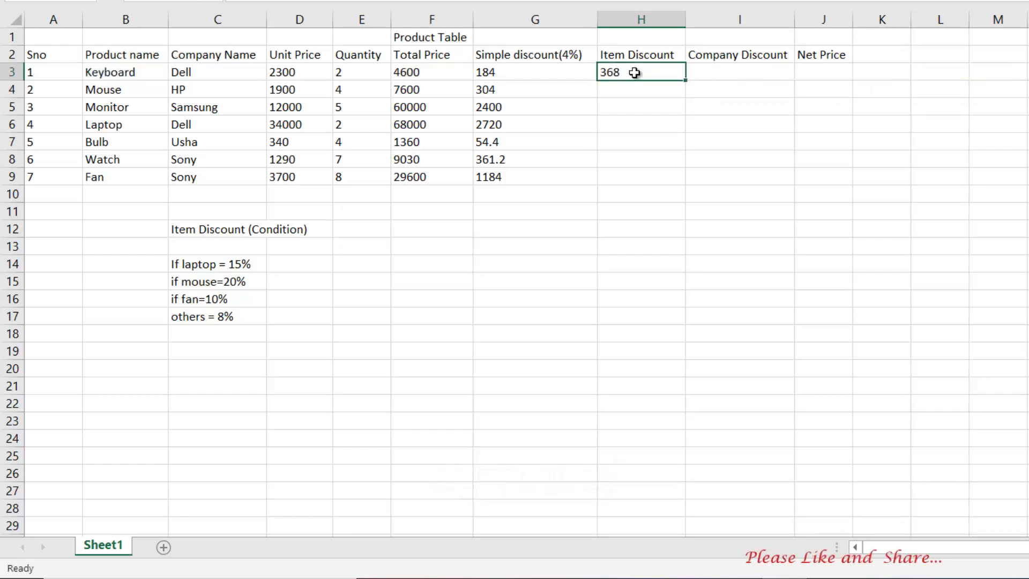
double_click(635, 72)
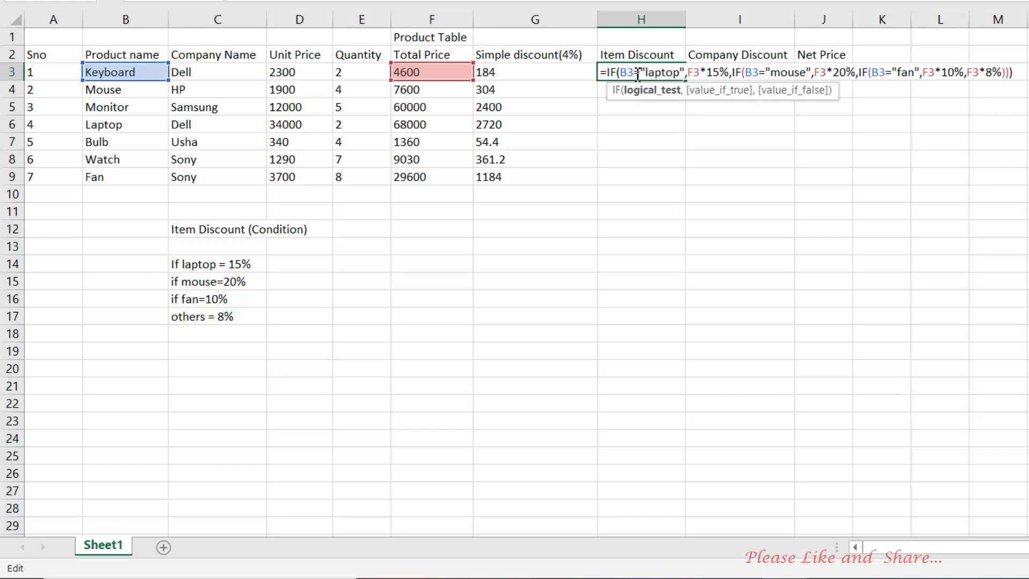
key(Return)
Fill H3's item-discount formula down through H9, from Mouse to Fan
click(635, 72)
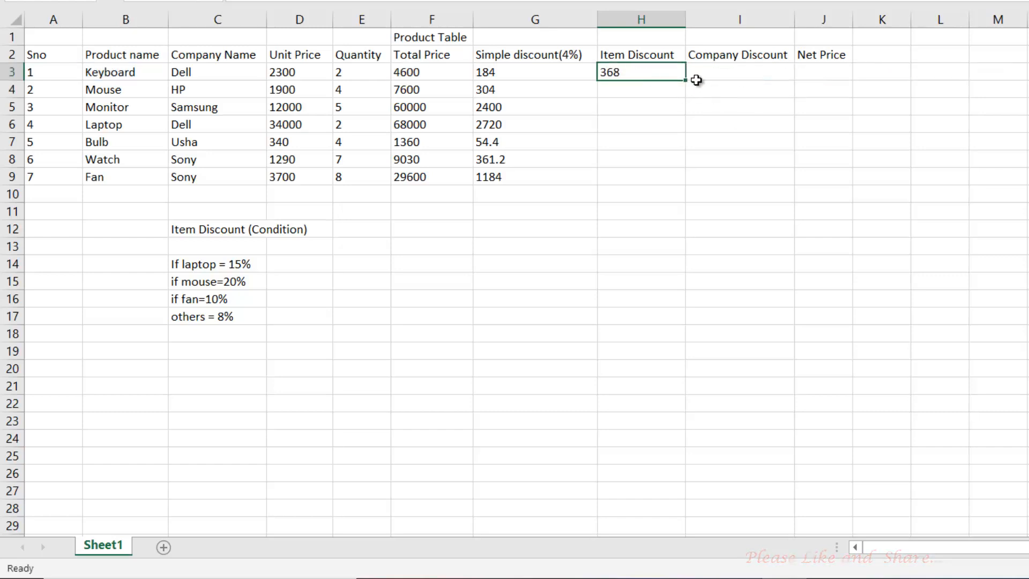
drag(686, 79, 681, 185)
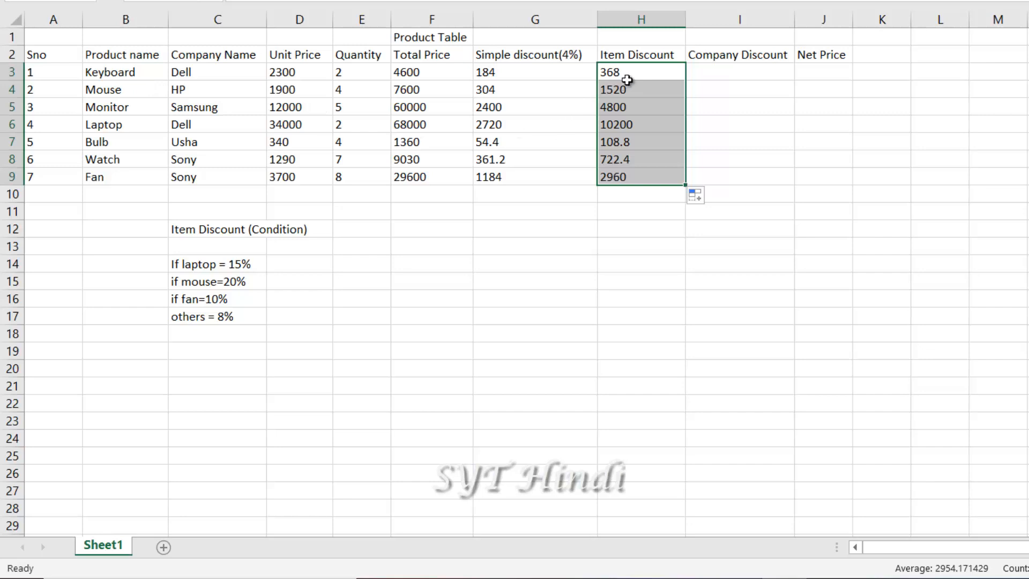
drag(628, 76, 606, 171)
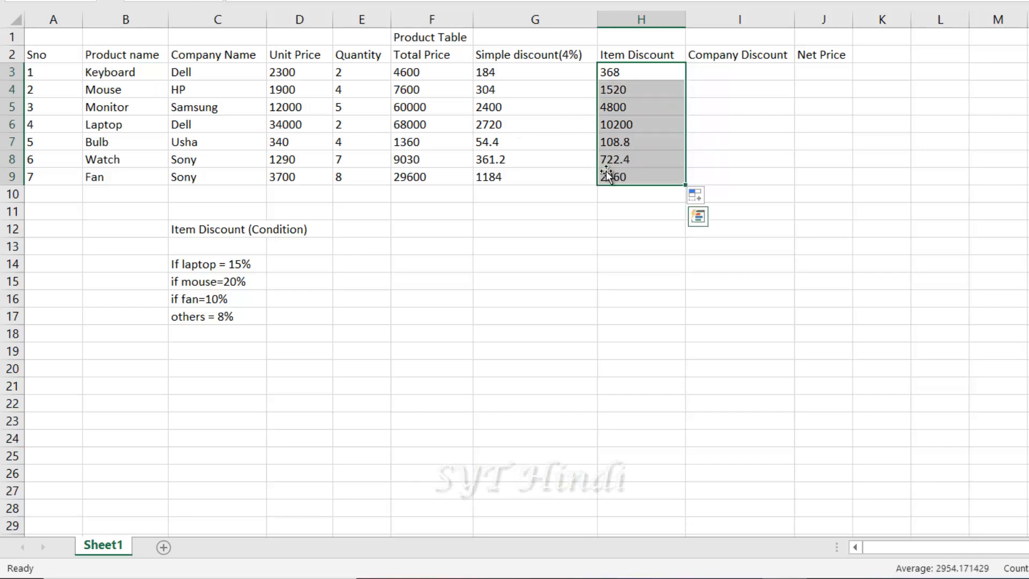
click(632, 74)
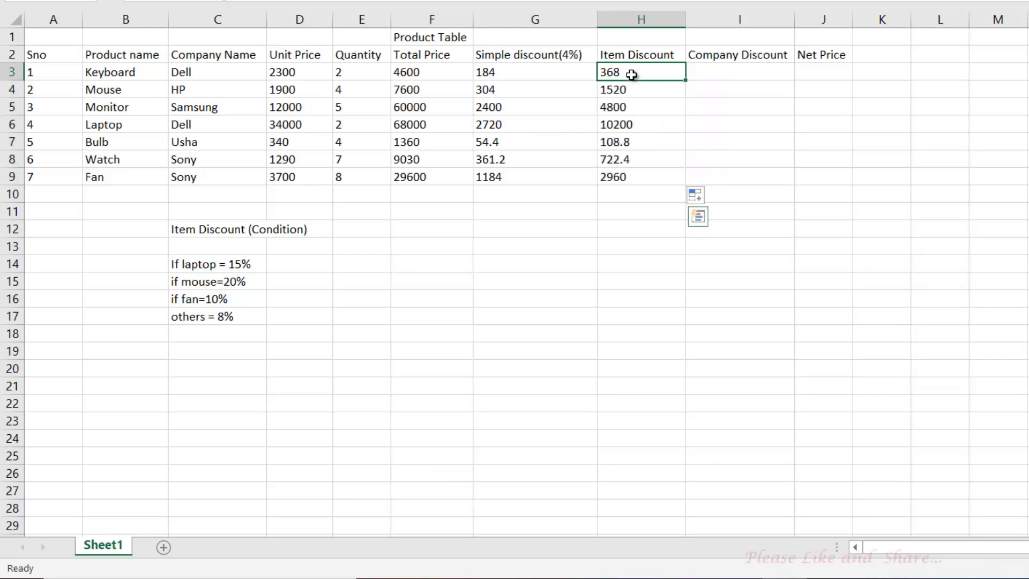
double_click(632, 73)
click(773, 72)
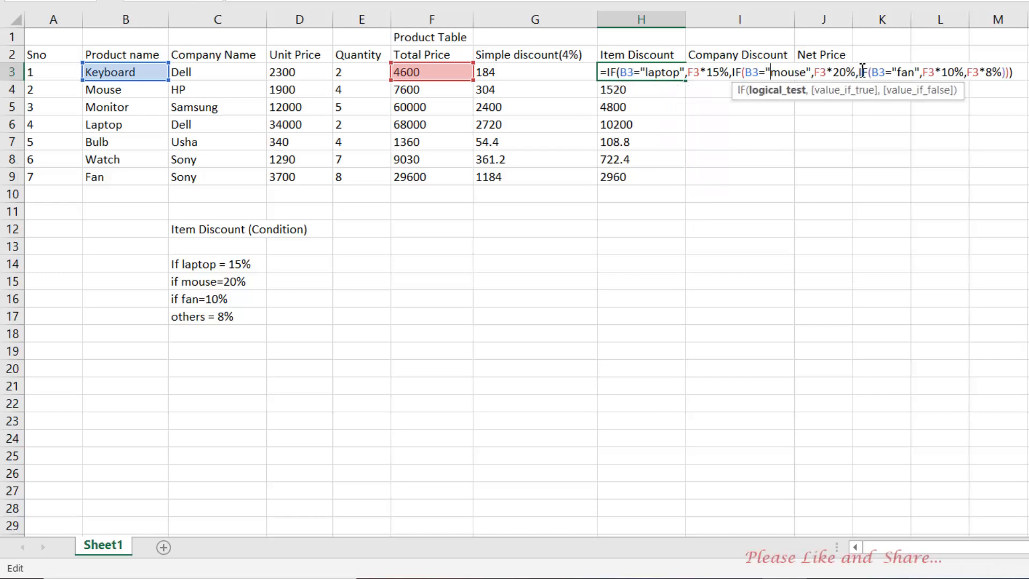
click(863, 71)
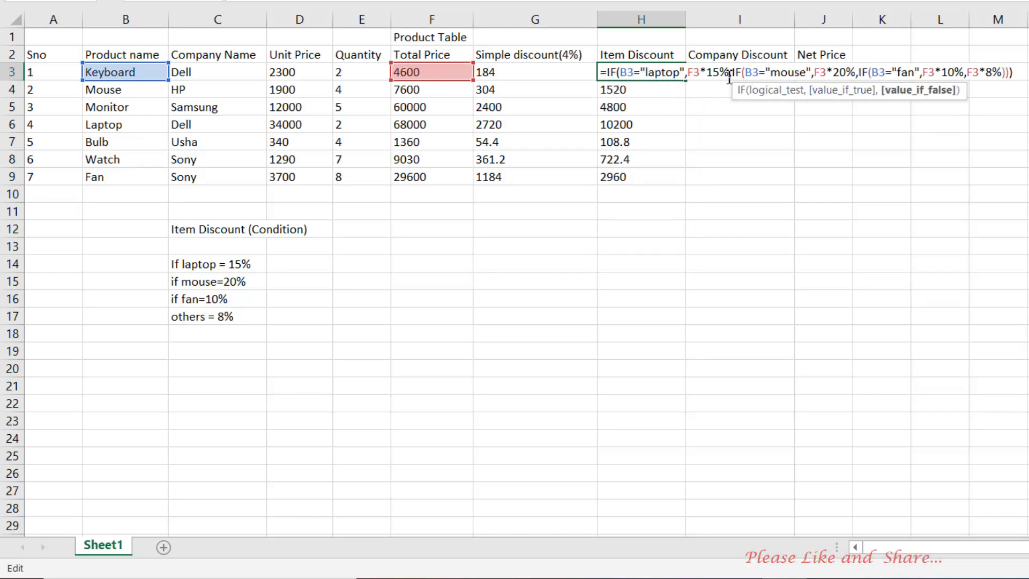
drag(627, 73, 682, 72)
click(616, 72)
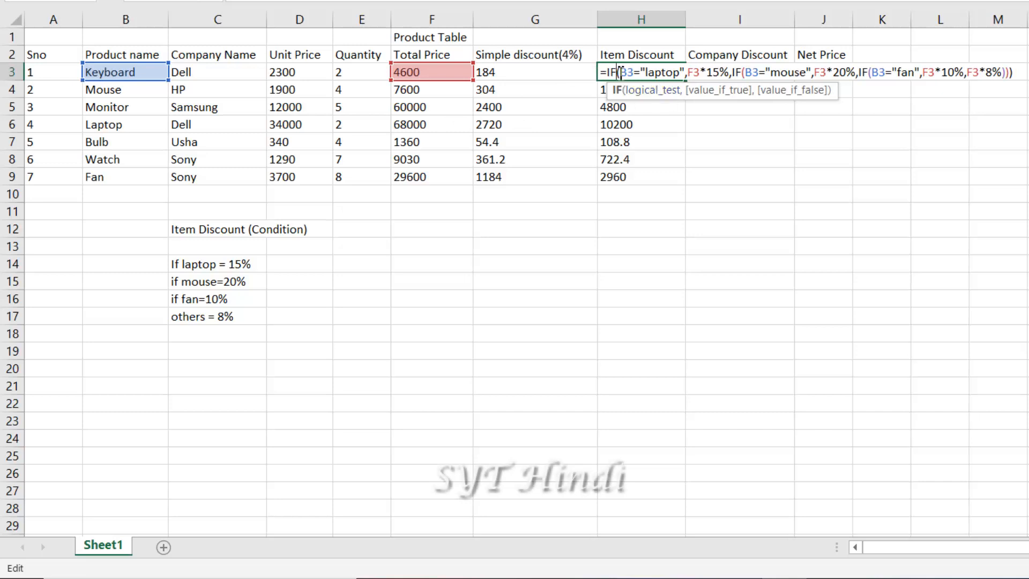
drag(608, 72, 620, 72)
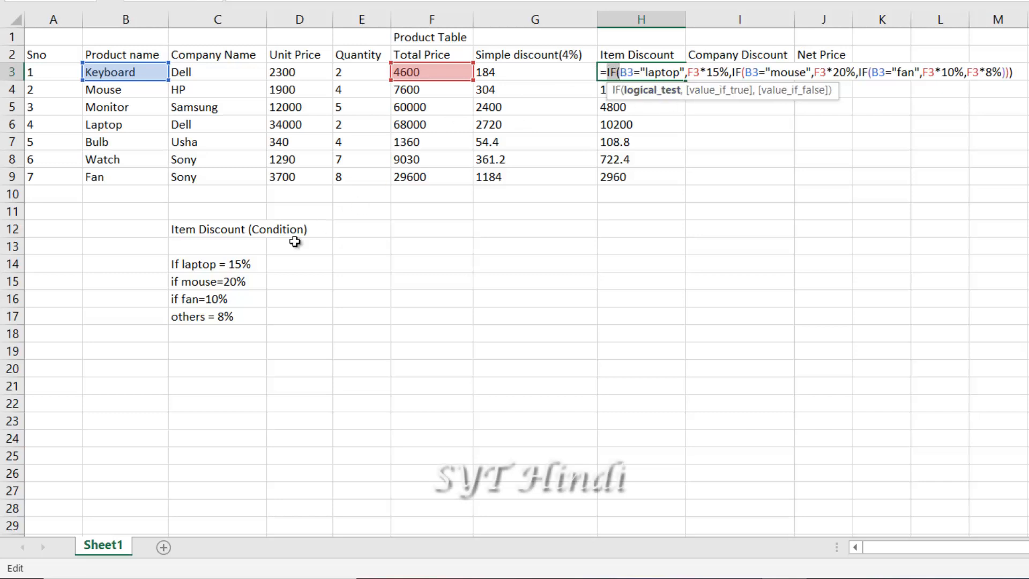
key(Return)
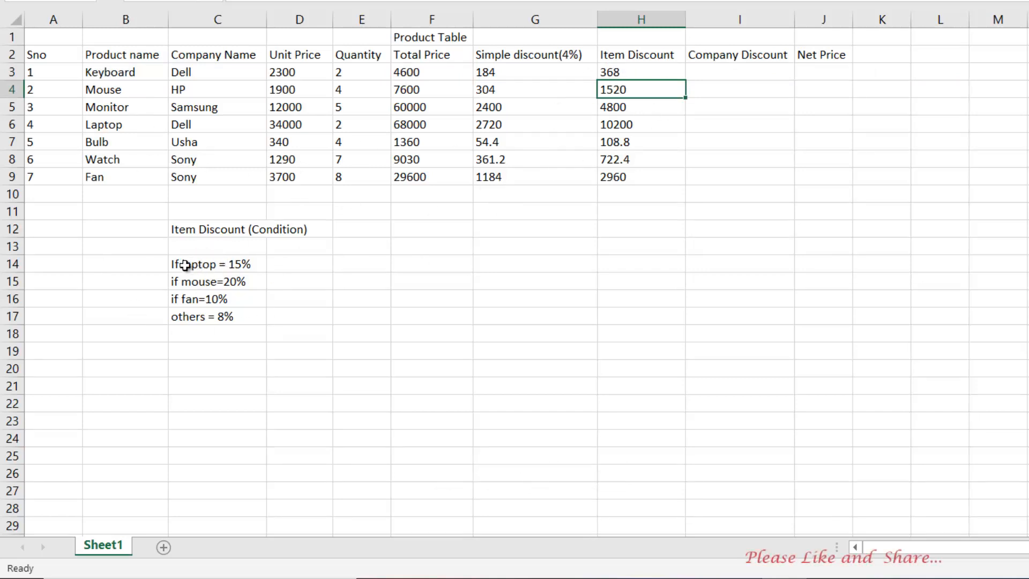
drag(191, 265, 251, 323)
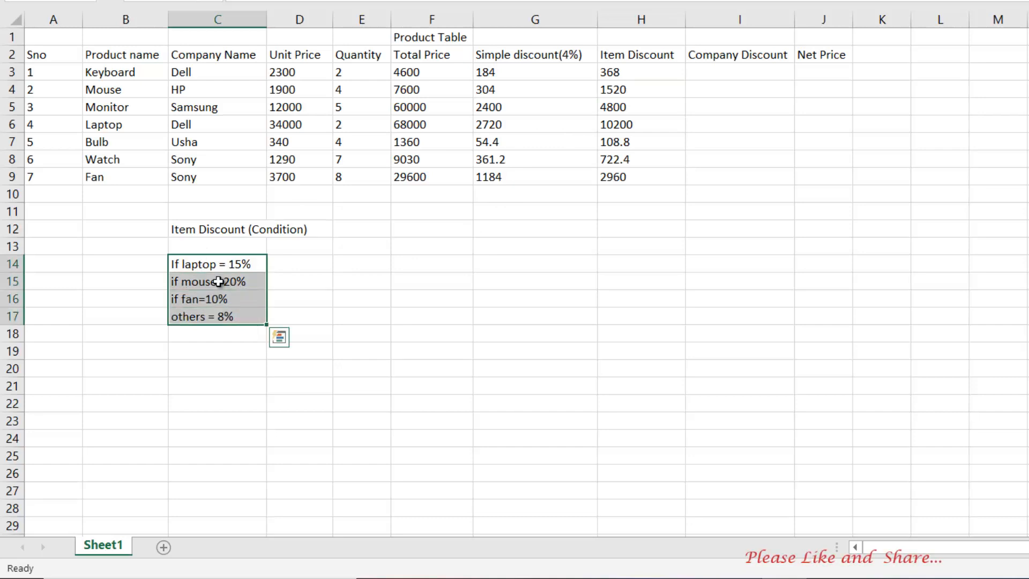
click(212, 265)
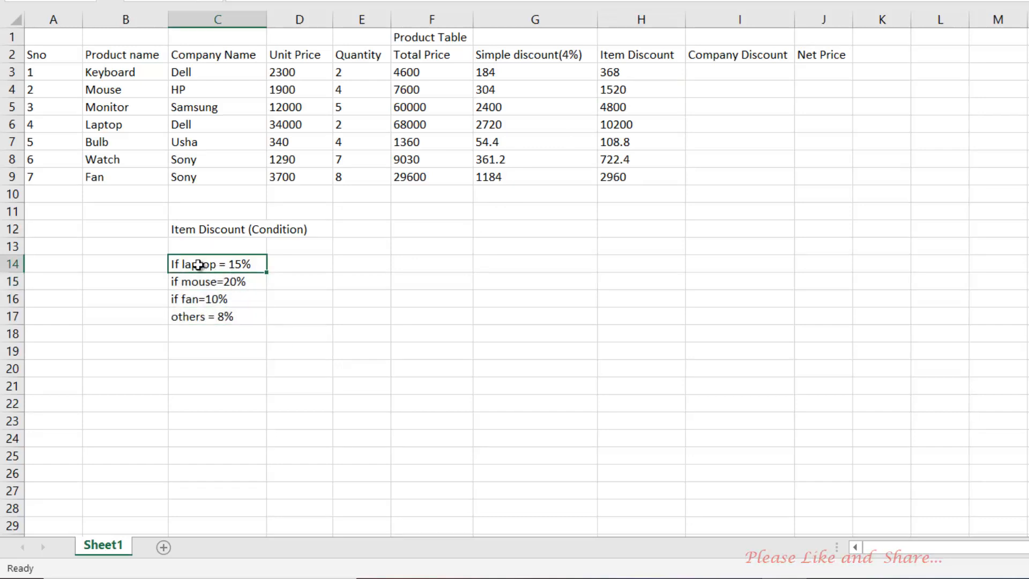
click(220, 283)
click(210, 303)
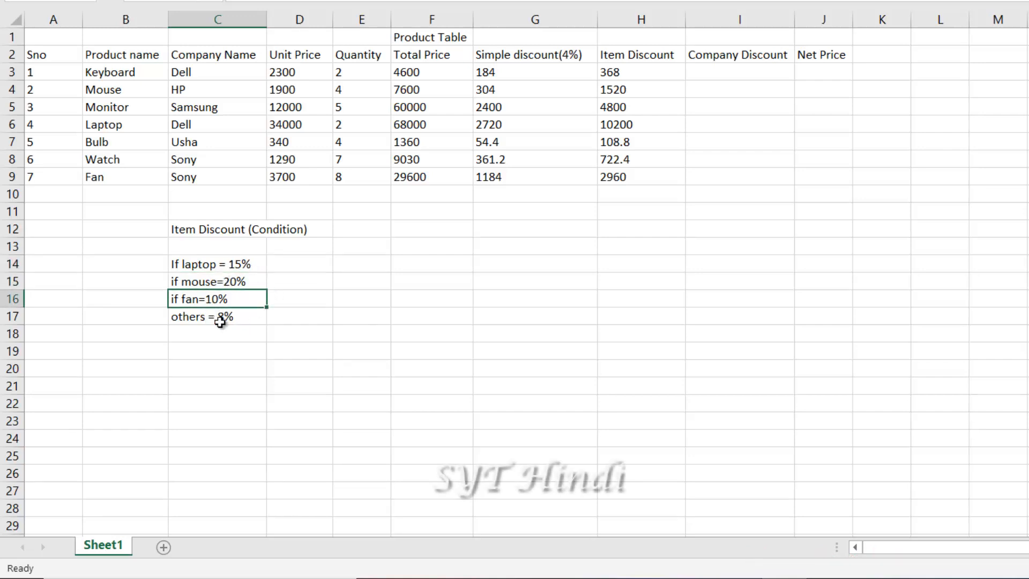
click(203, 319)
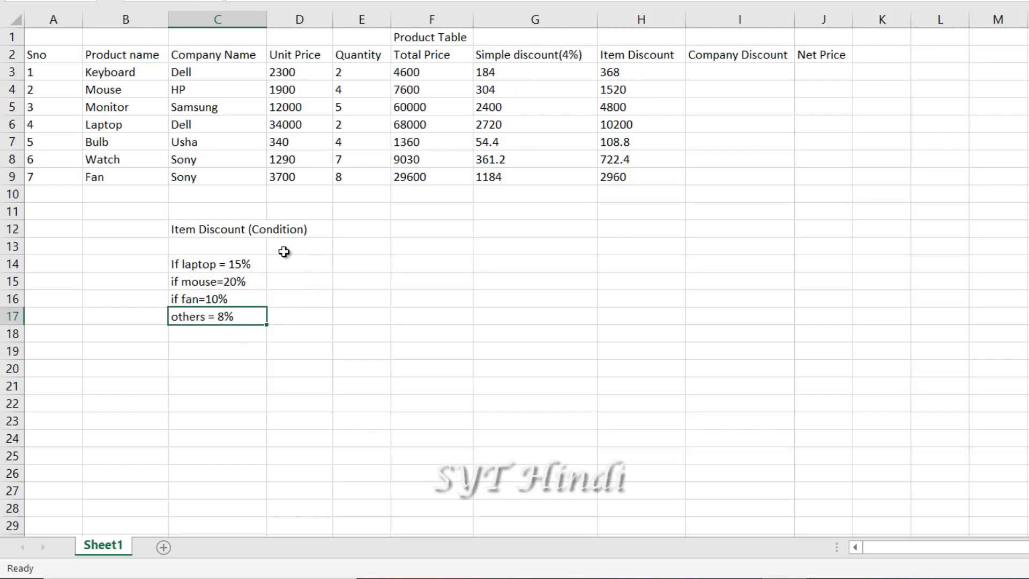
Review the laptop, mouse and fan conditions in H3's nested IF, then commit it unchanged
click(622, 73)
double_click(622, 73)
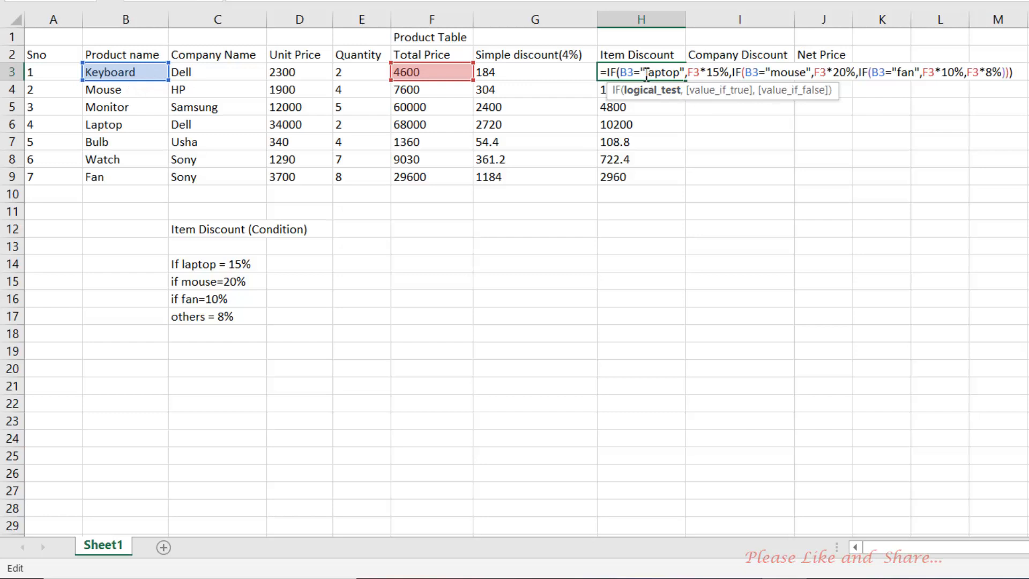
drag(646, 72, 674, 72)
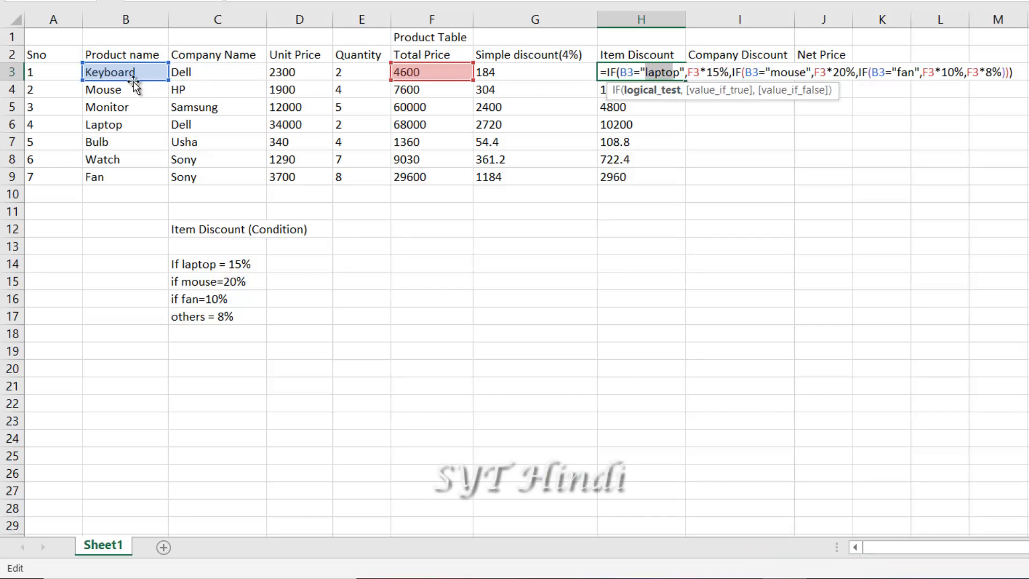
drag(685, 72, 624, 71)
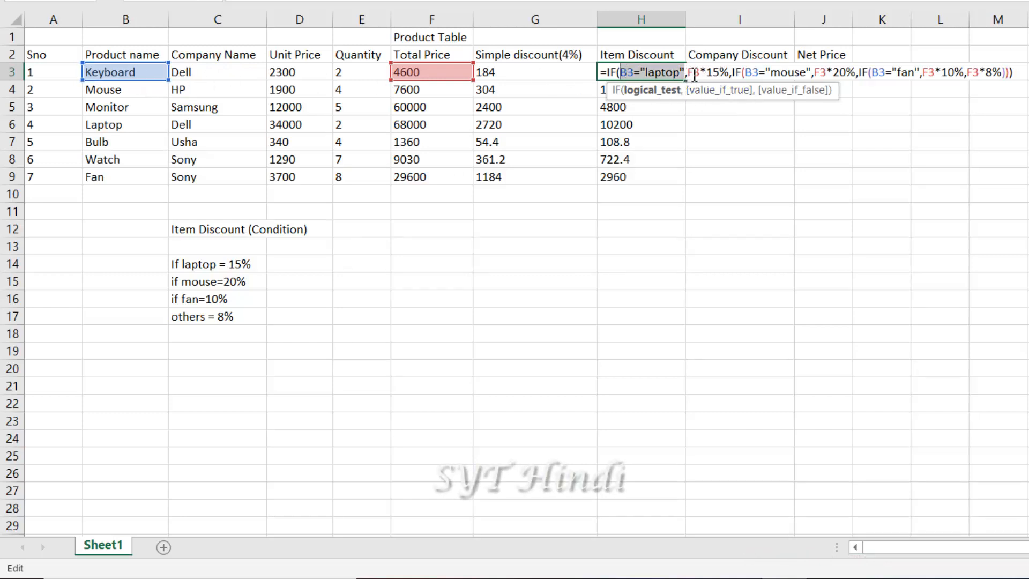
drag(688, 73, 802, 76)
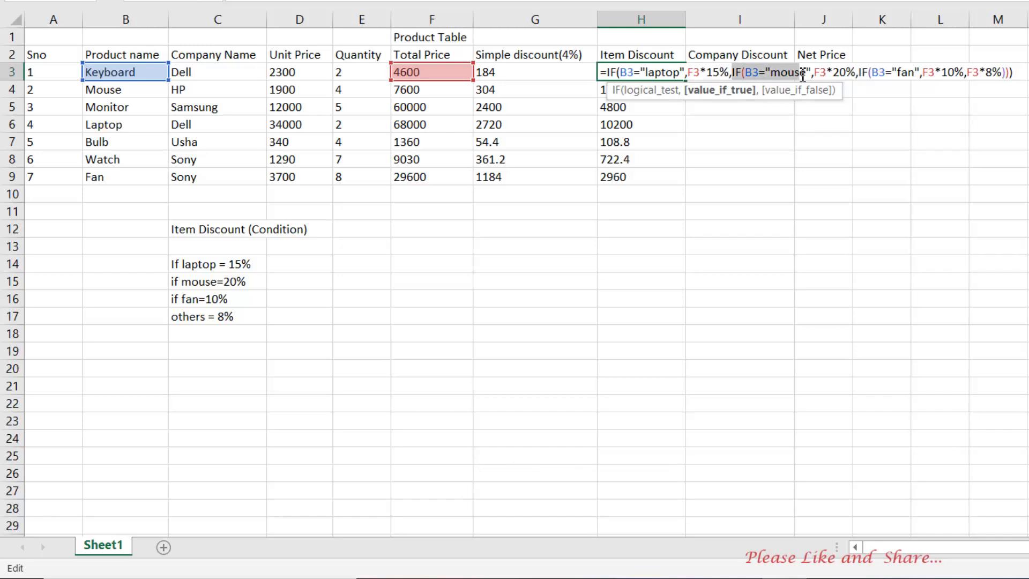
click(781, 73)
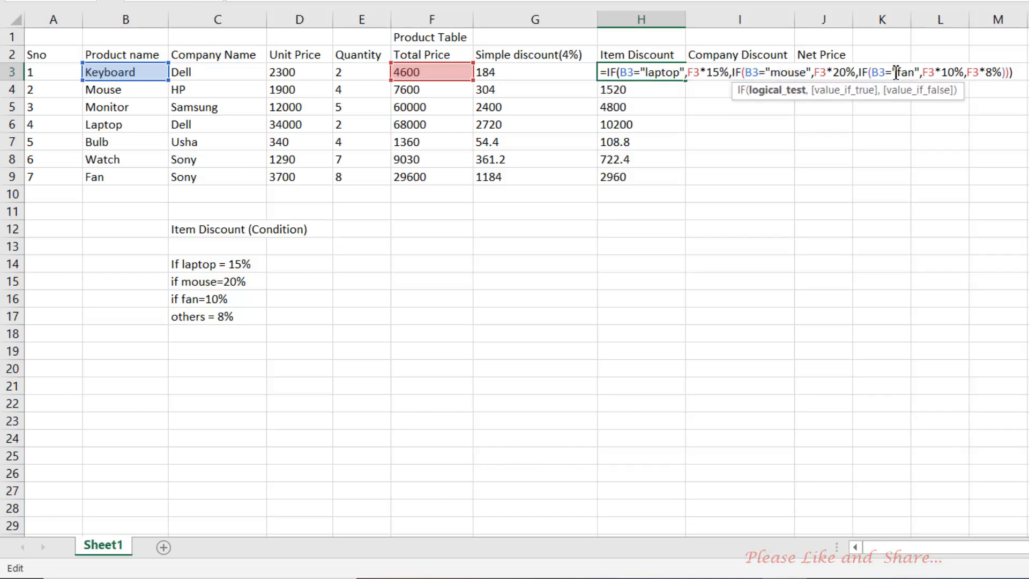
drag(871, 73, 909, 73)
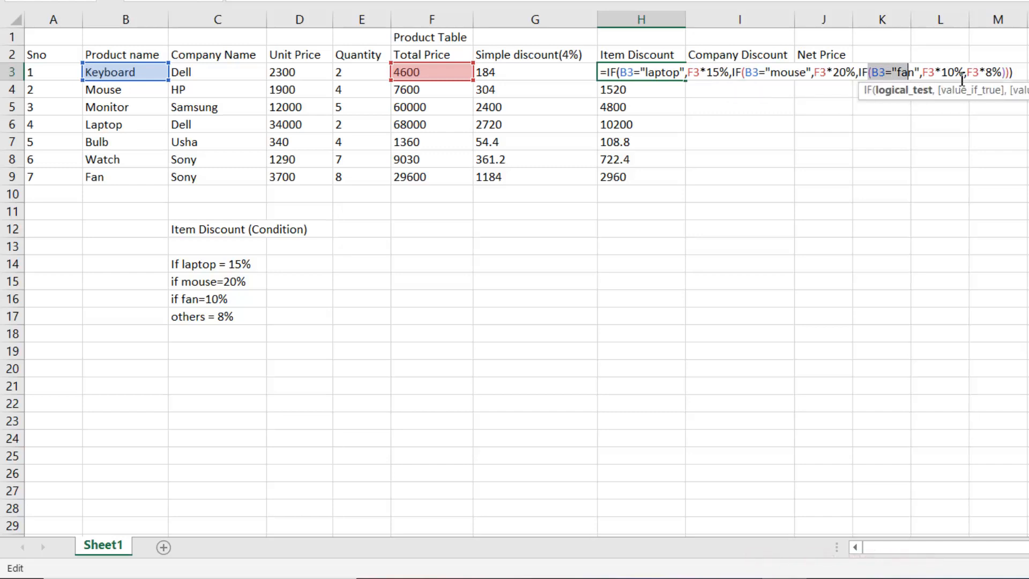
click(958, 75)
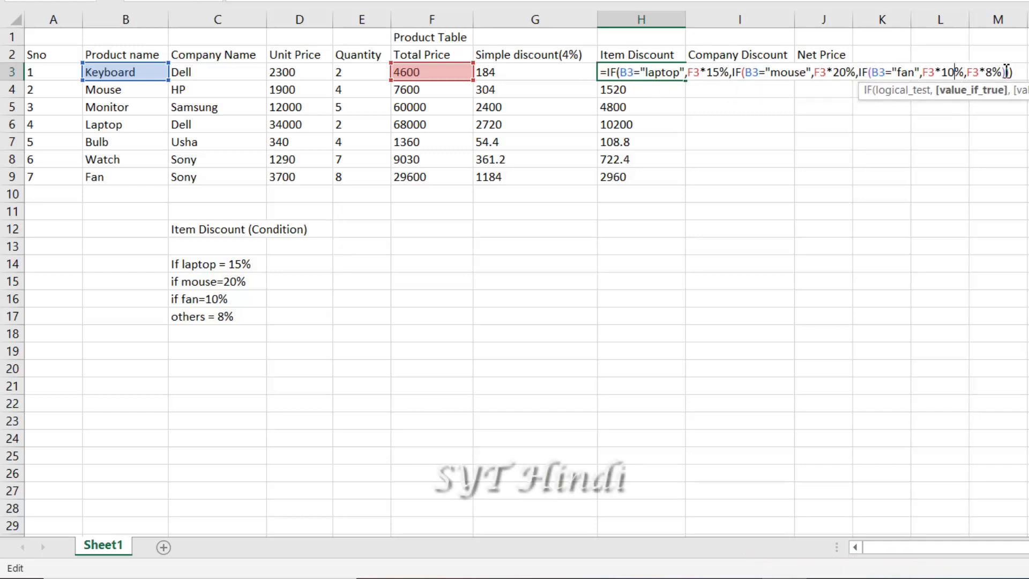
drag(1012, 73, 700, 63)
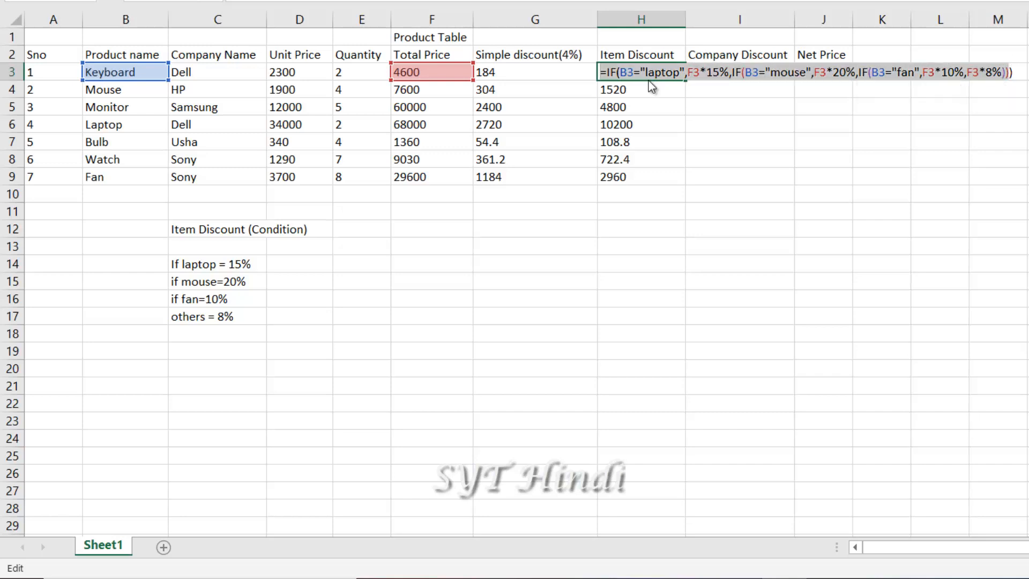
click(872, 74)
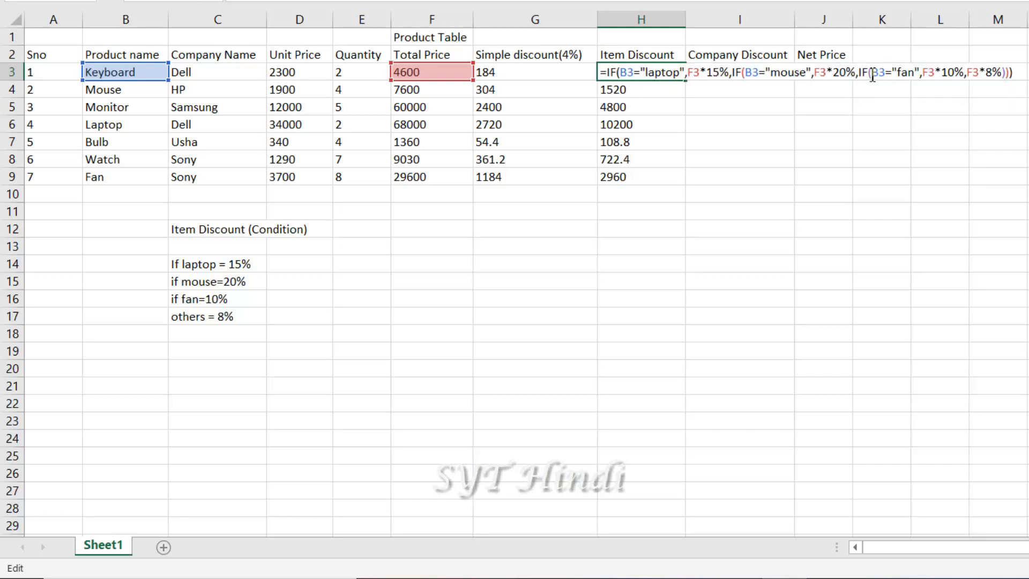
key(Return)
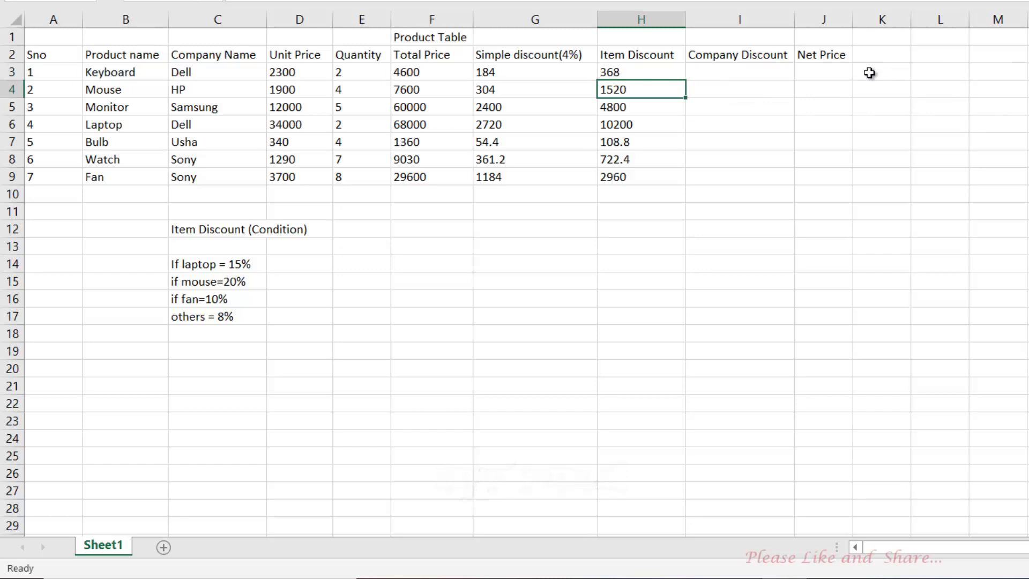
Begin entering the 'Company Discount (Condition)' heading in cell F12 below the product table
click(733, 77)
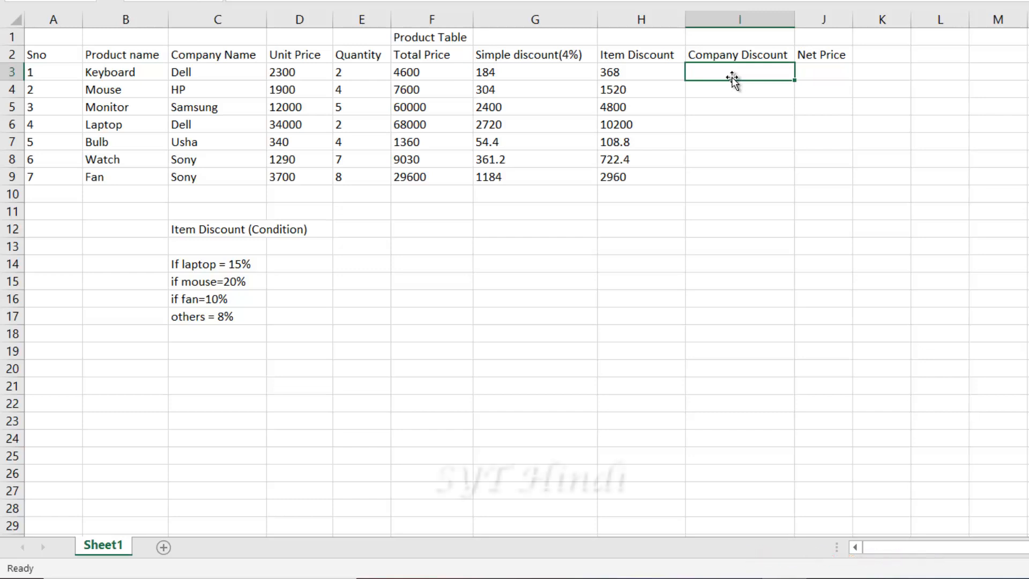
click(495, 244)
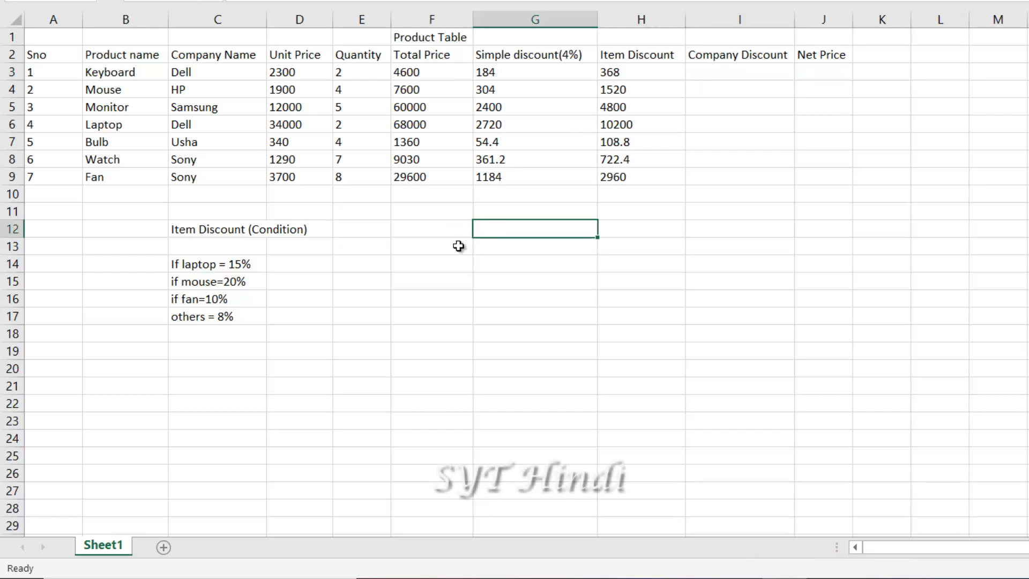
click(458, 246)
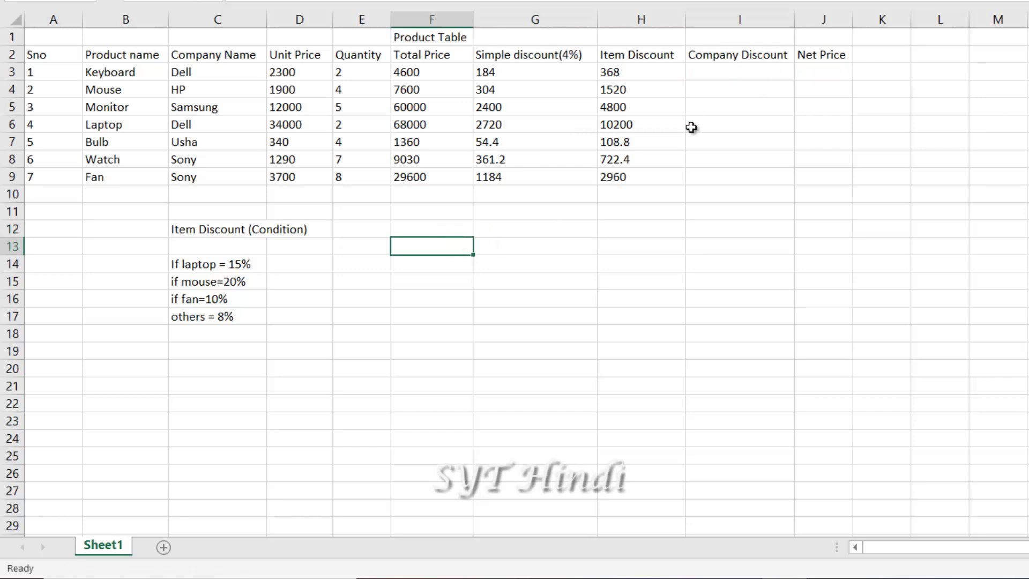
click(436, 230)
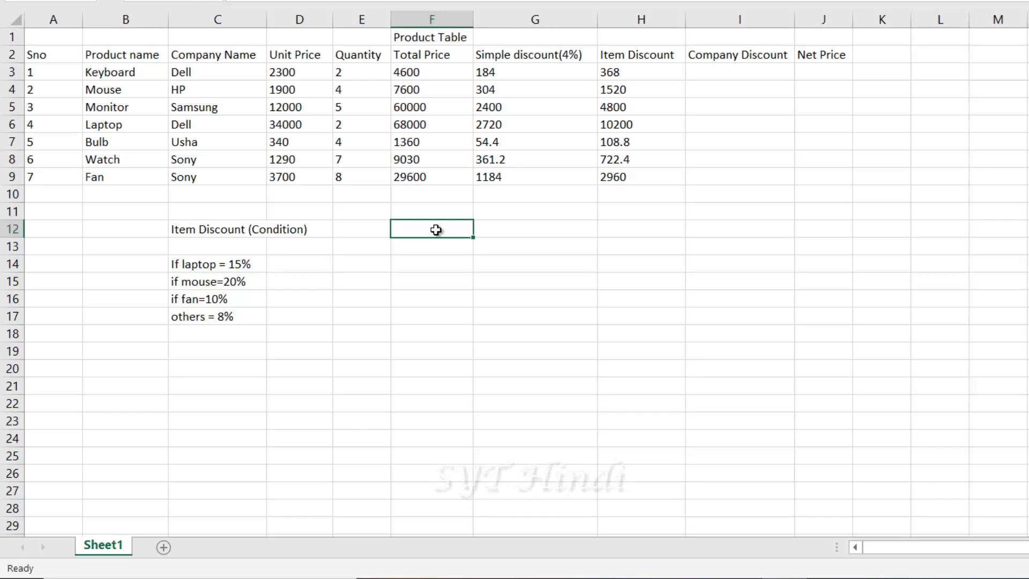
text(Company Discount (Condition)
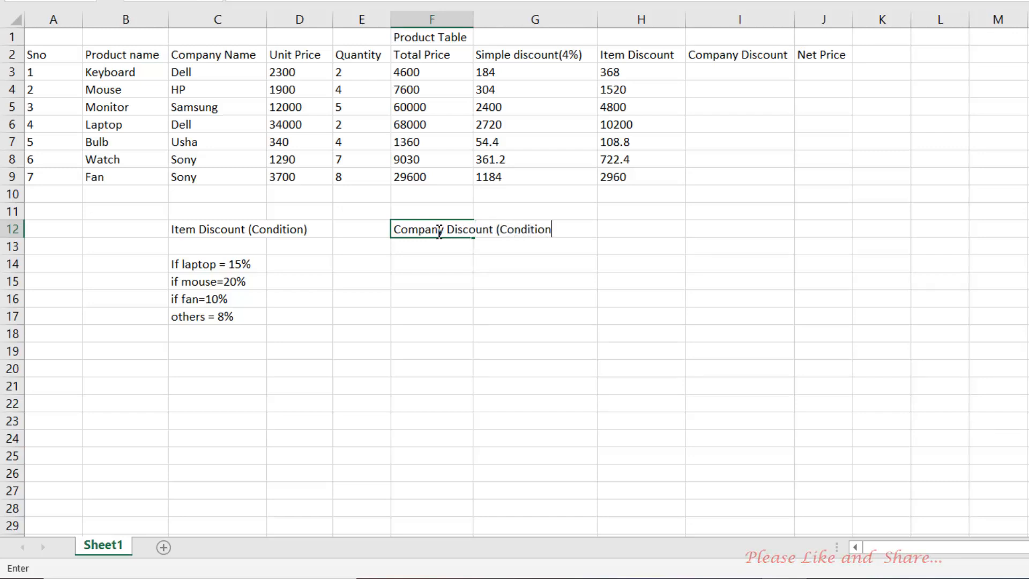
Commit the heading, then enter 'if dell =25%' in F14 and the corrected 'if hp= 30%' in F15
key(Return)
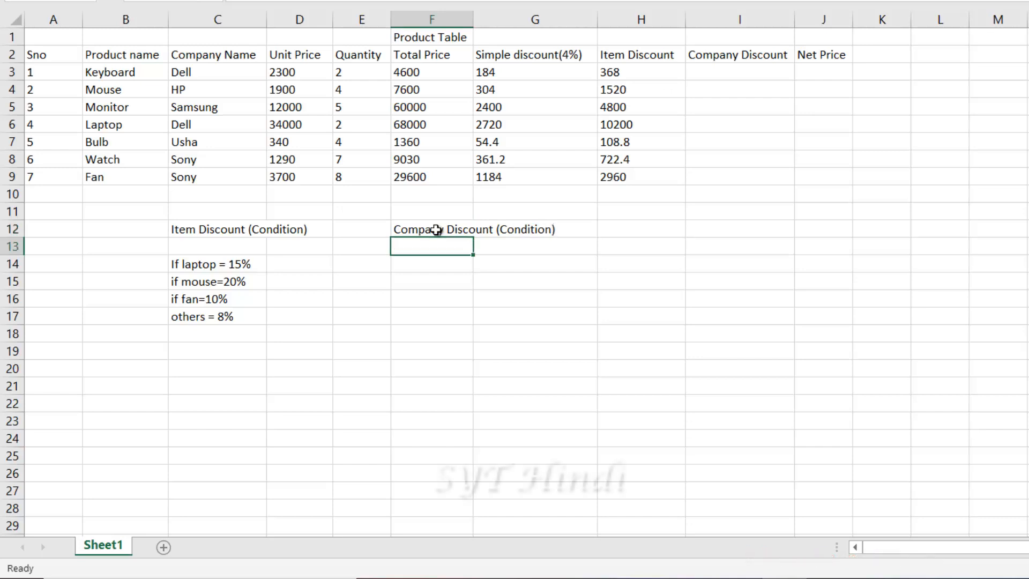
key(Return)
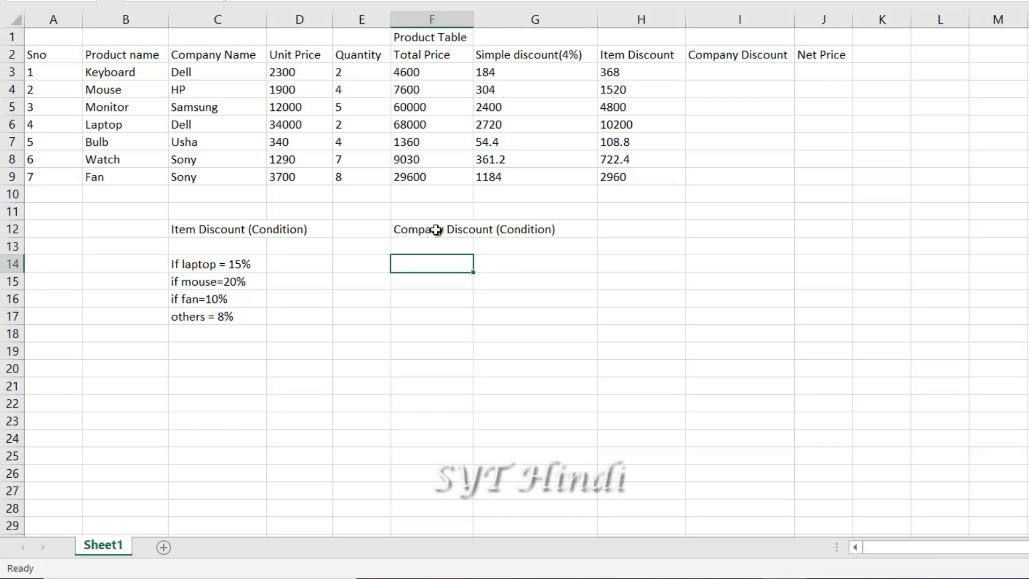
text(if dell )
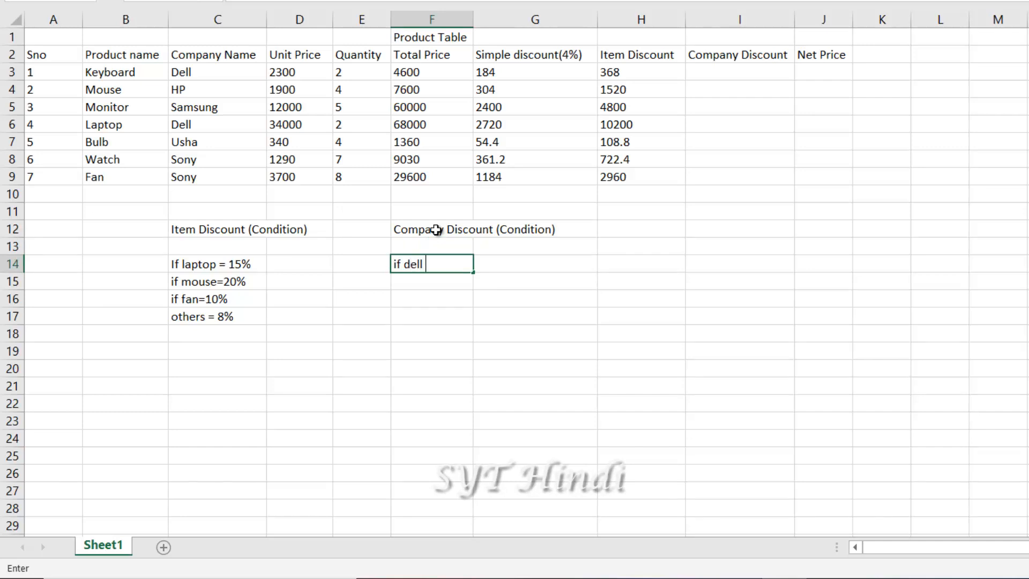
text(= 25)
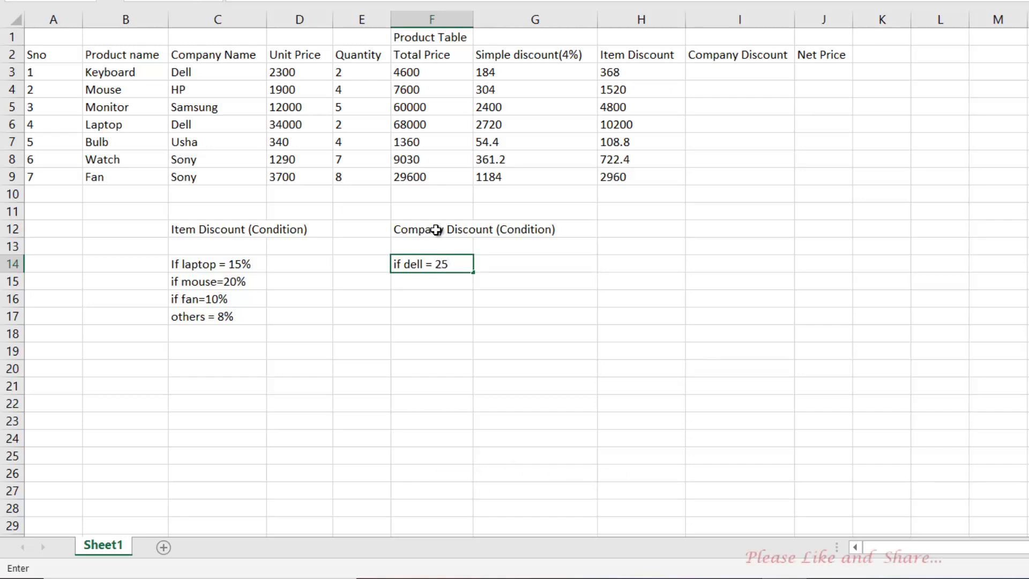
text(%)
key(Return)
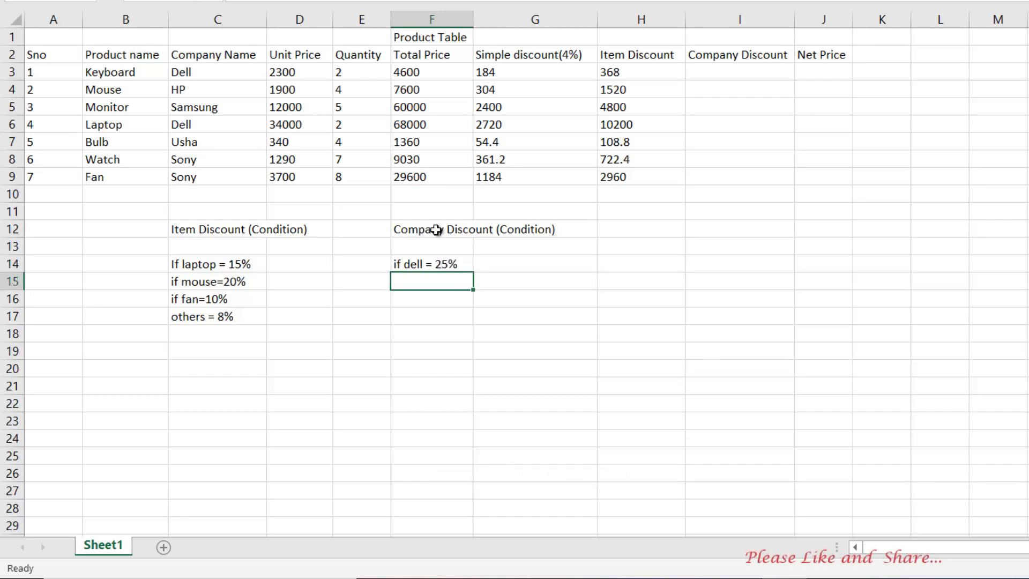
text(if )
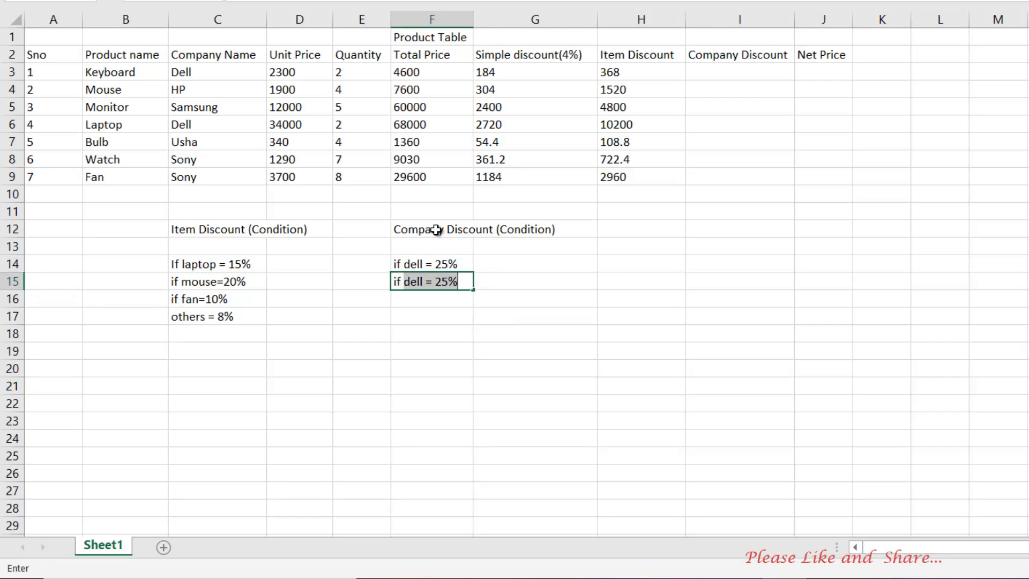
text(hp=)
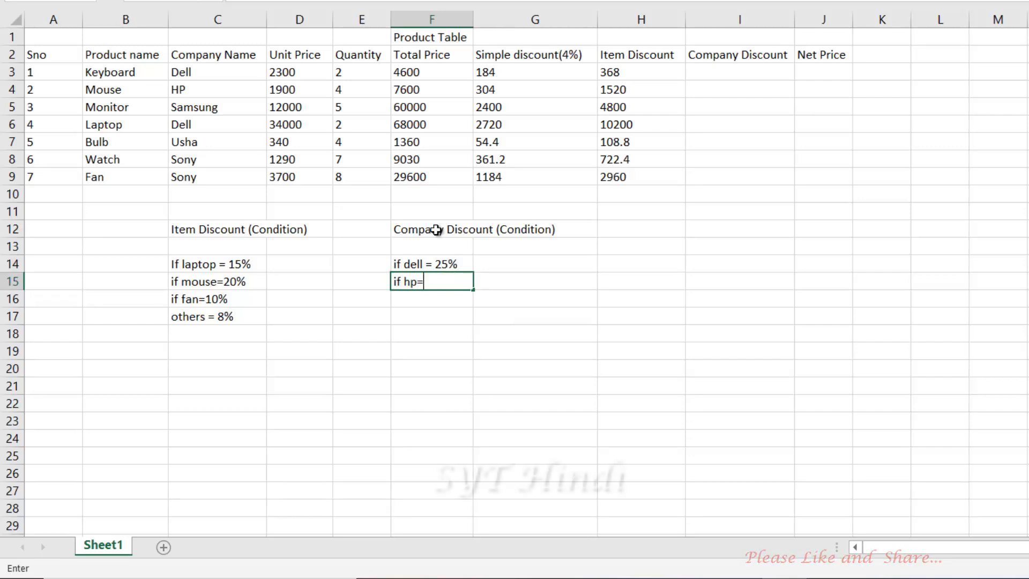
text( 305)
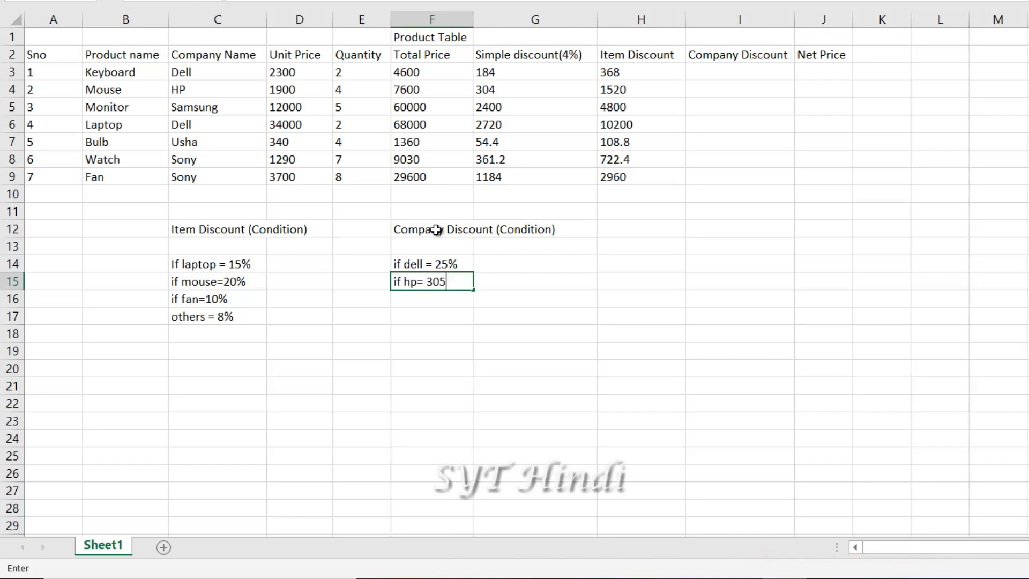
key(Return)
key(Up)
key(F2)
text(%)
key(Return)
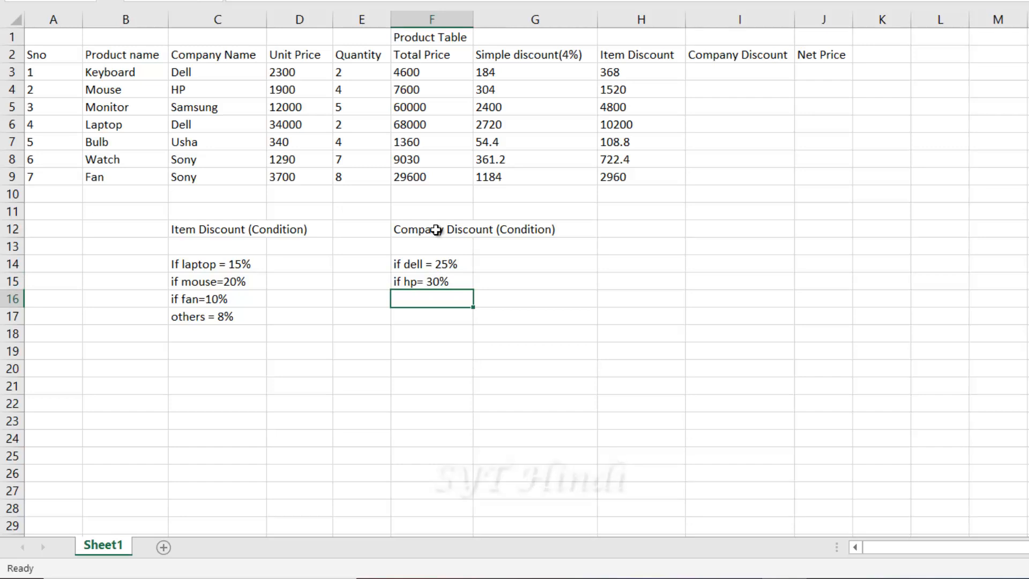
Add the 'if sony=10%' and 'others=12%' conditions in F16 and F17
text(if)
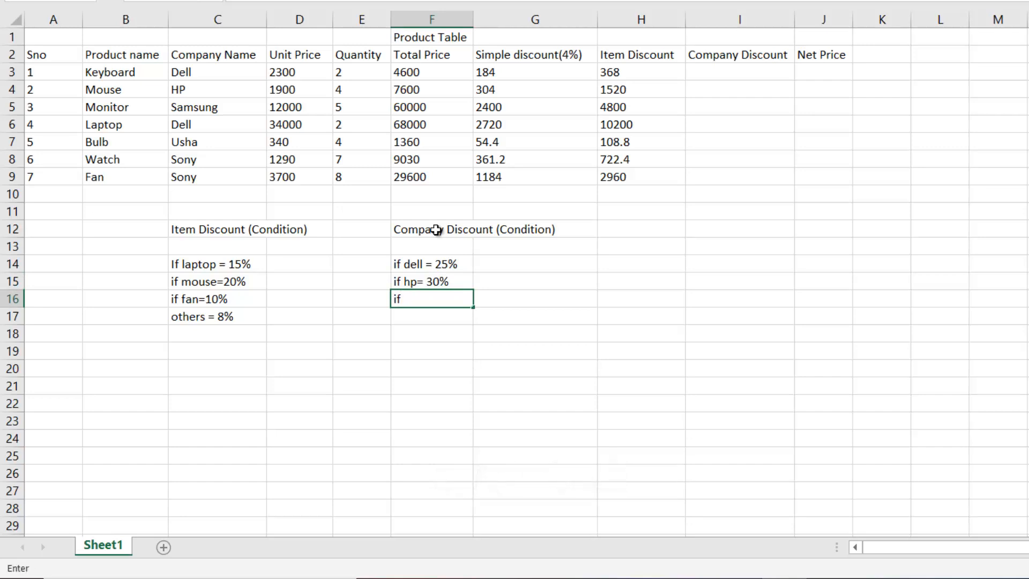
text( sony=10)
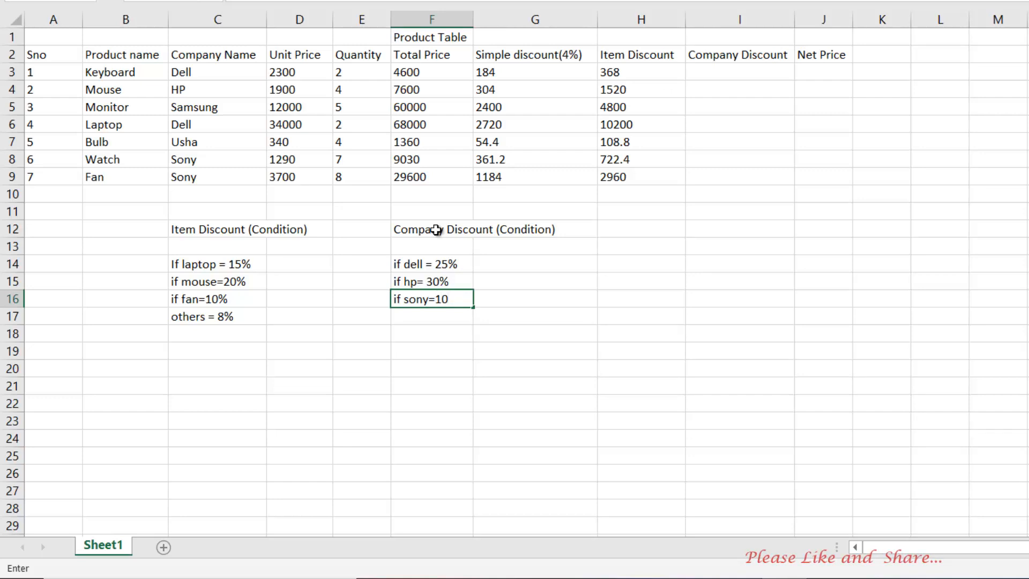
text(%)
key(Return)
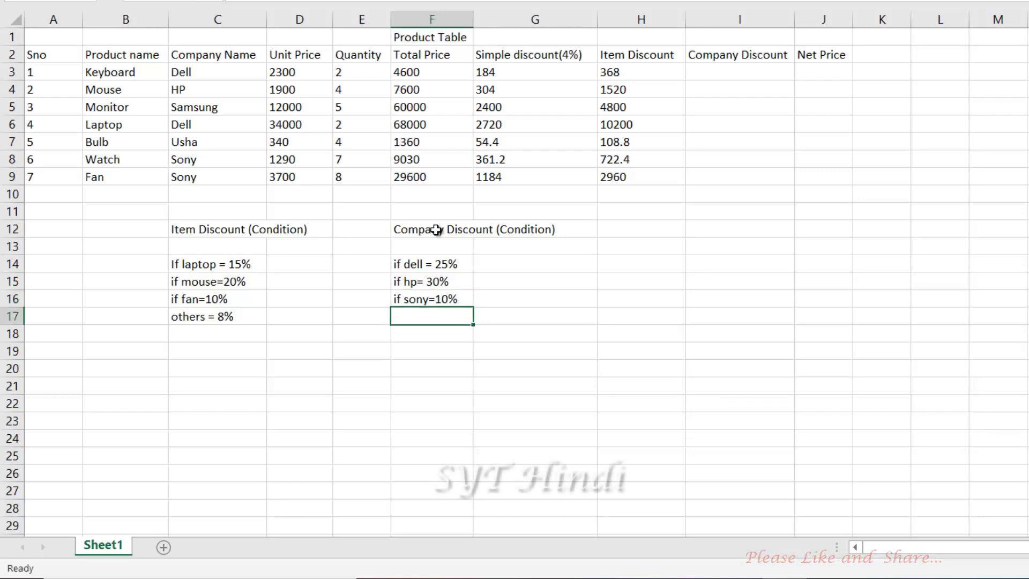
text(others=)
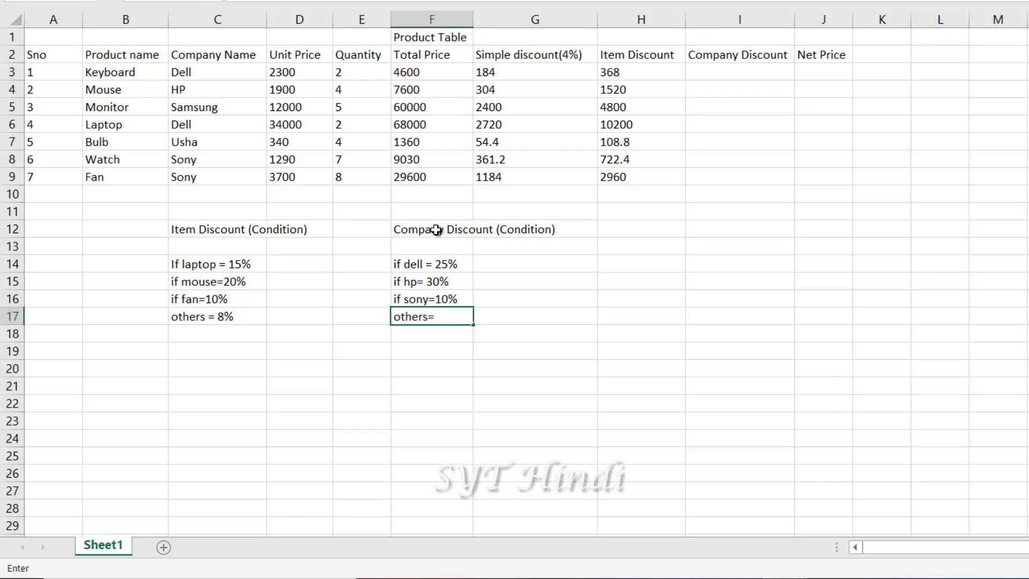
text(12%)
key(Return)
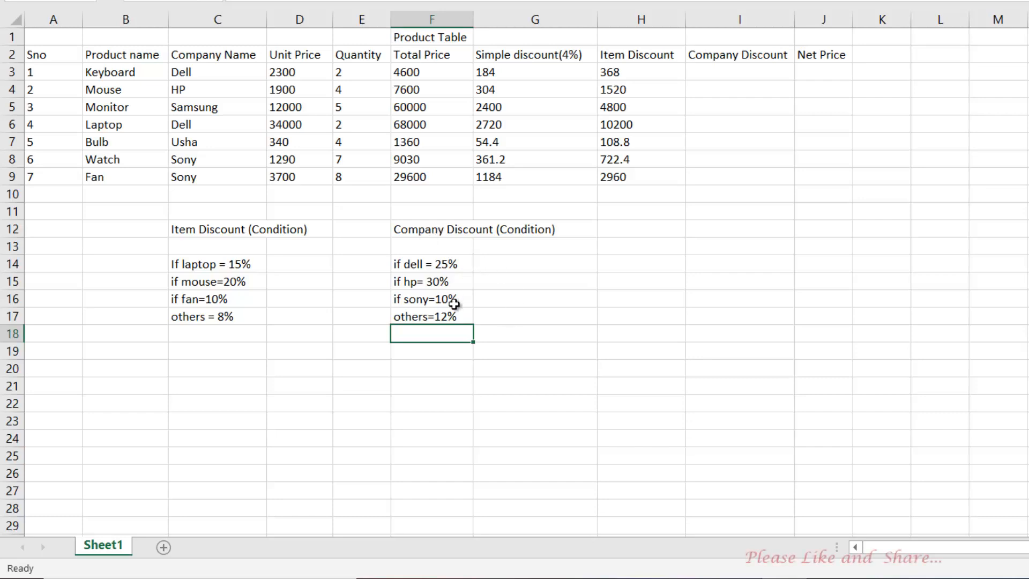
Look over the company discount conditions, then start an =if( formula in cell I3
drag(425, 263, 428, 324)
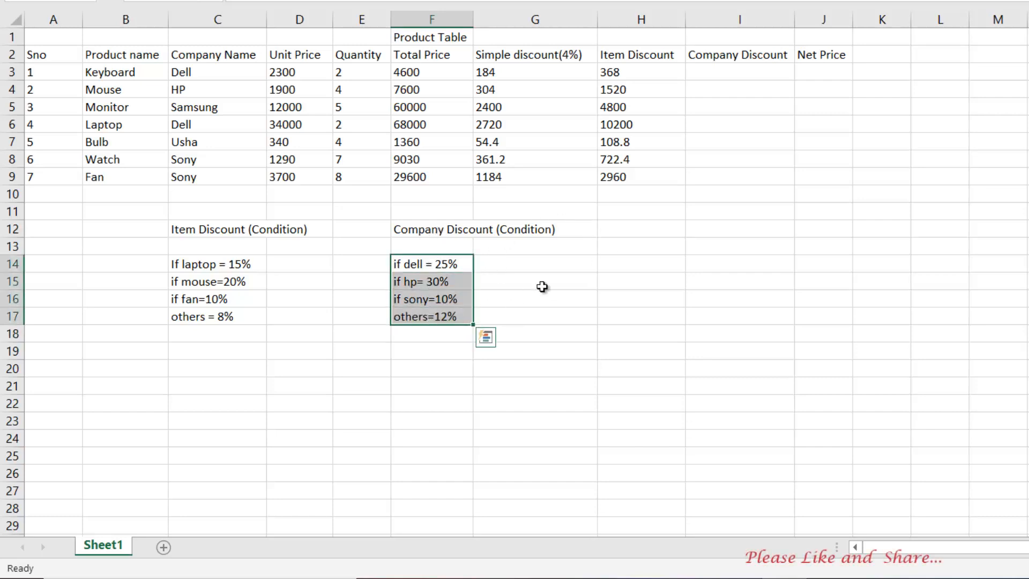
click(420, 230)
drag(414, 268, 438, 329)
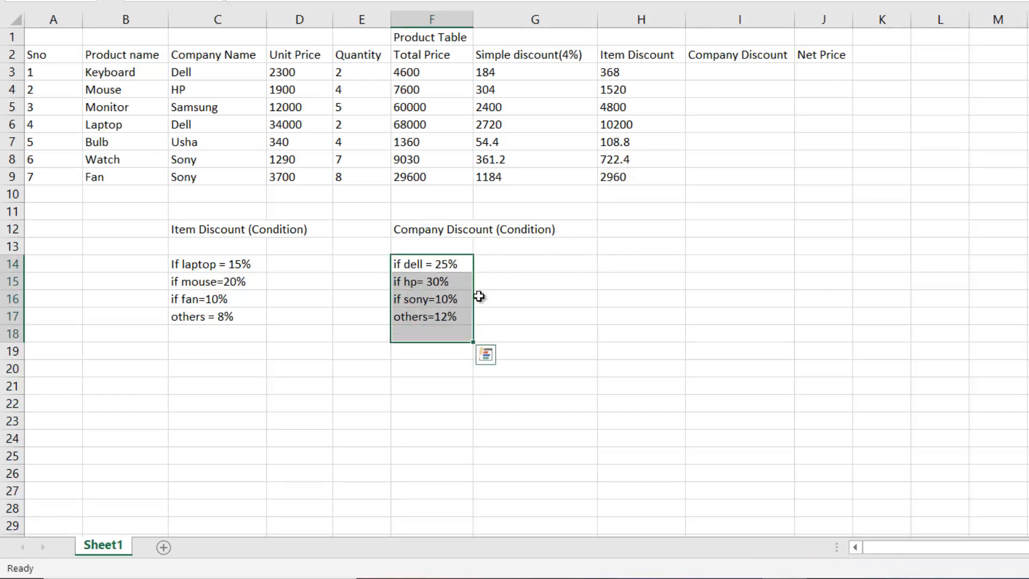
click(739, 72)
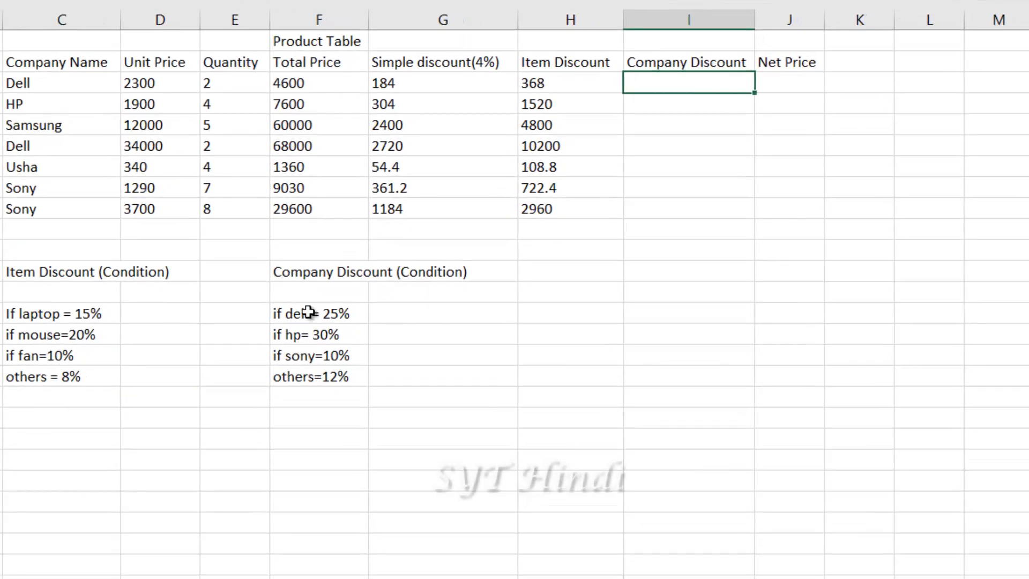
drag(374, 285, 414, 344)
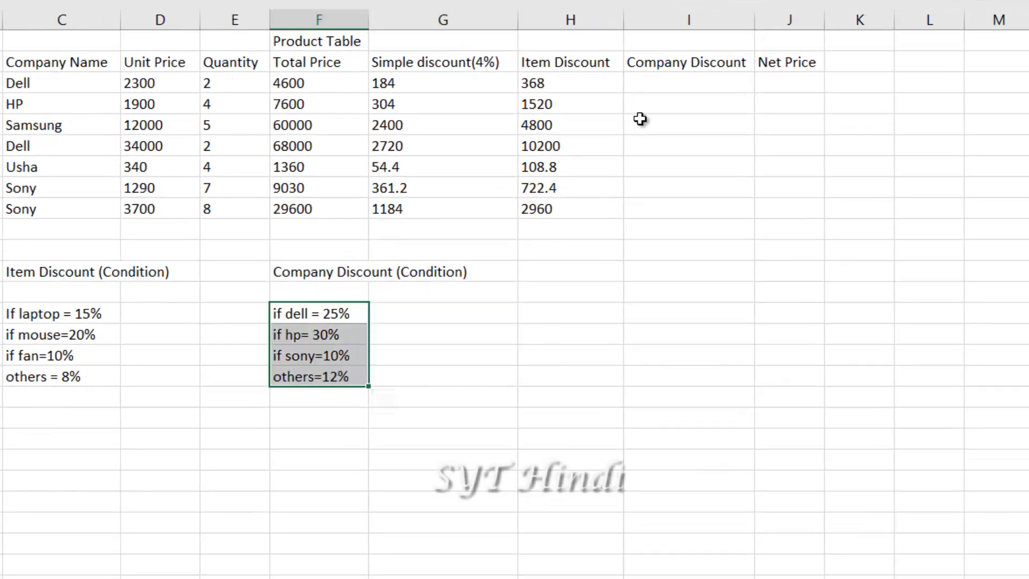
click(675, 79)
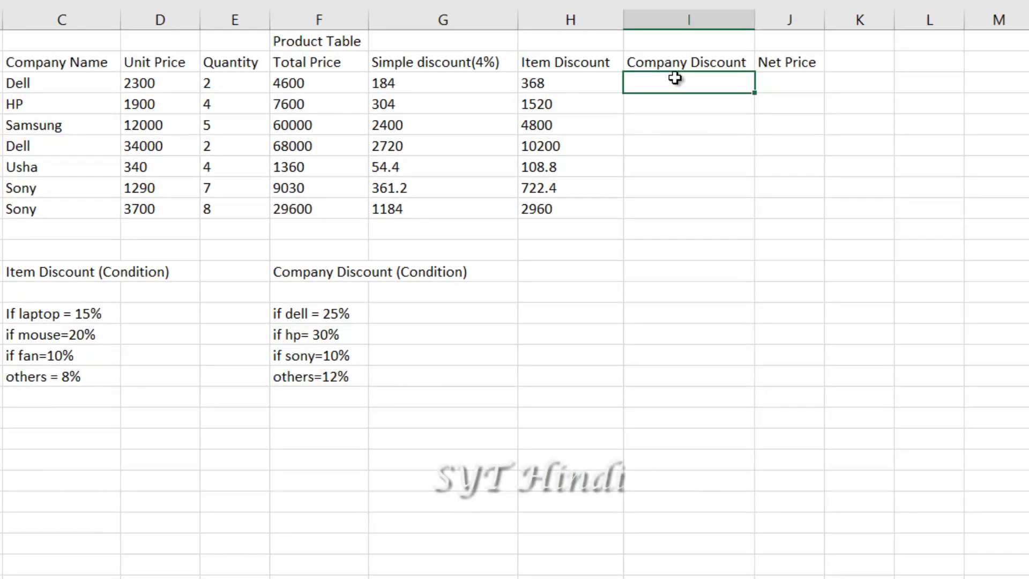
text(=)
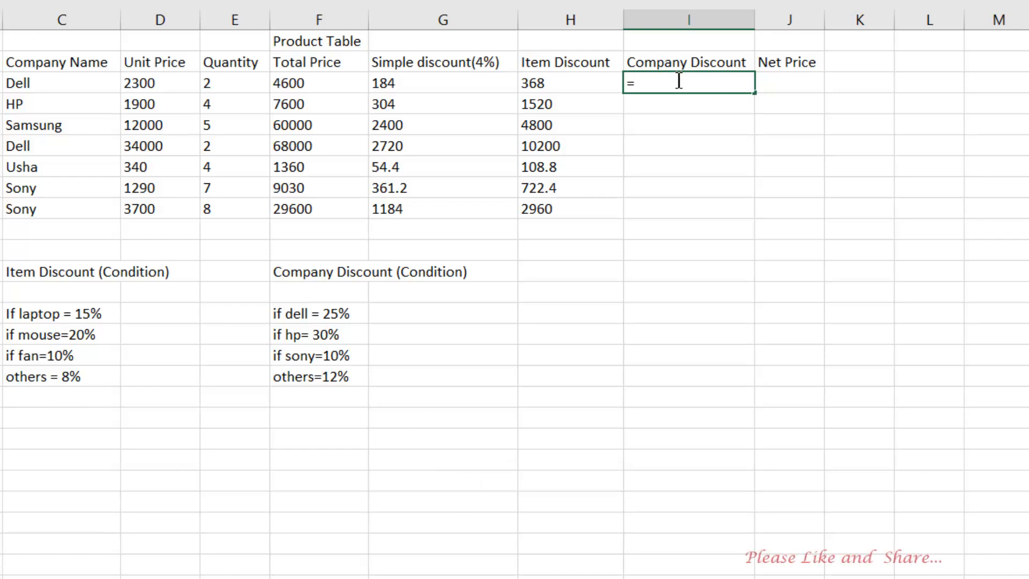
text(if)
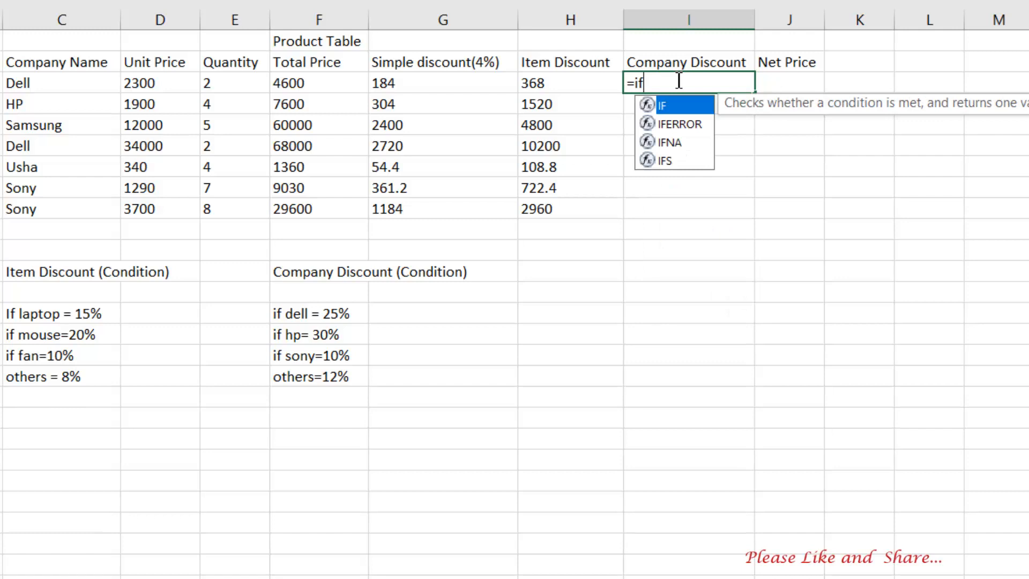
text(()
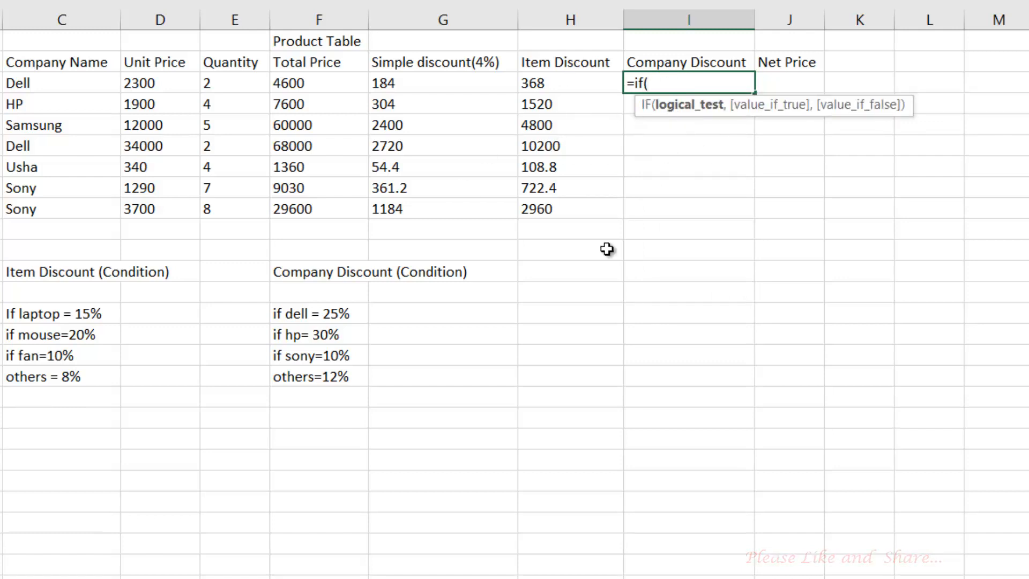
Make I3 test C3="dell" to give F3*25%, then open a nested IF
click(33, 80)
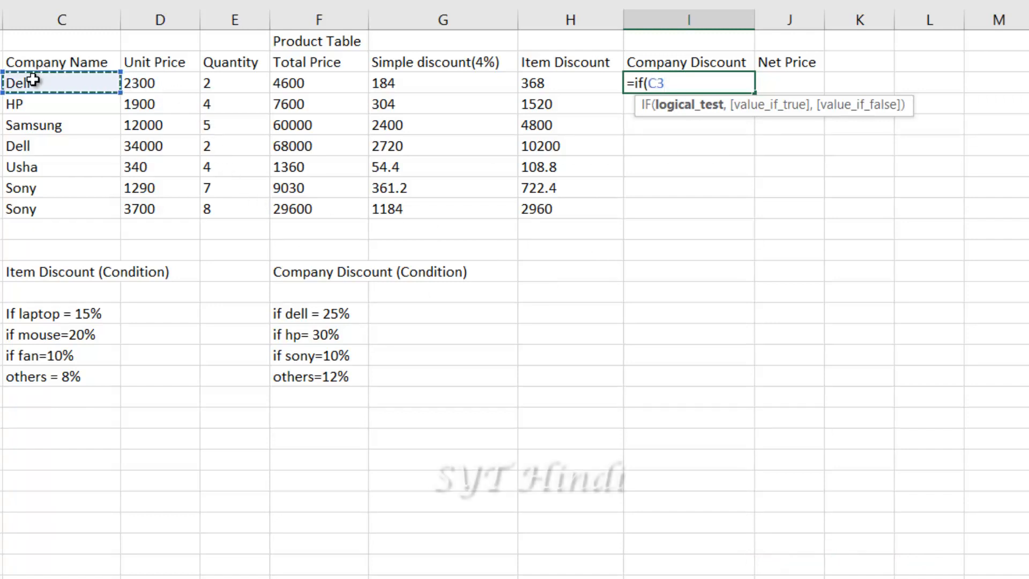
text(=)
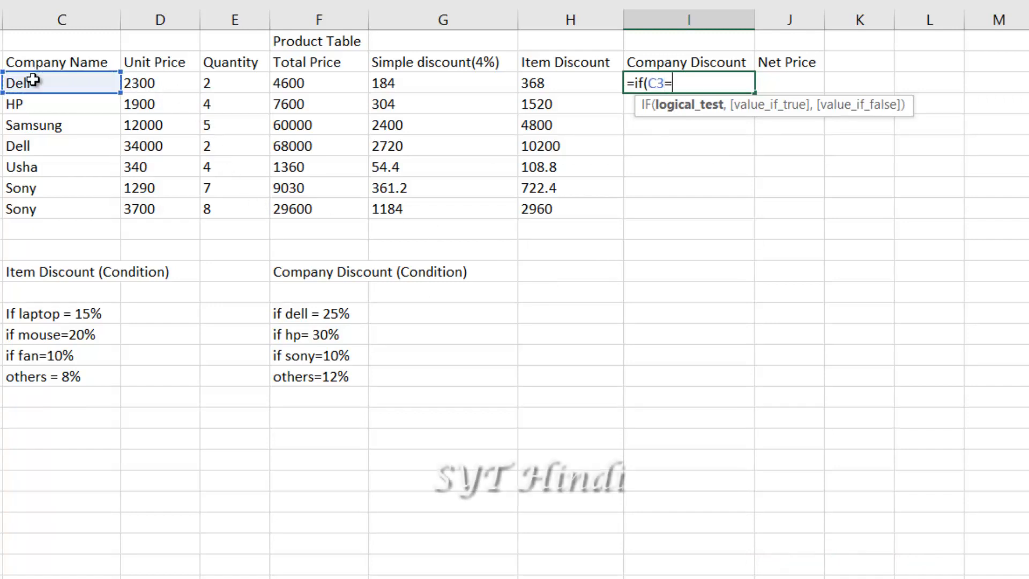
text("dell)
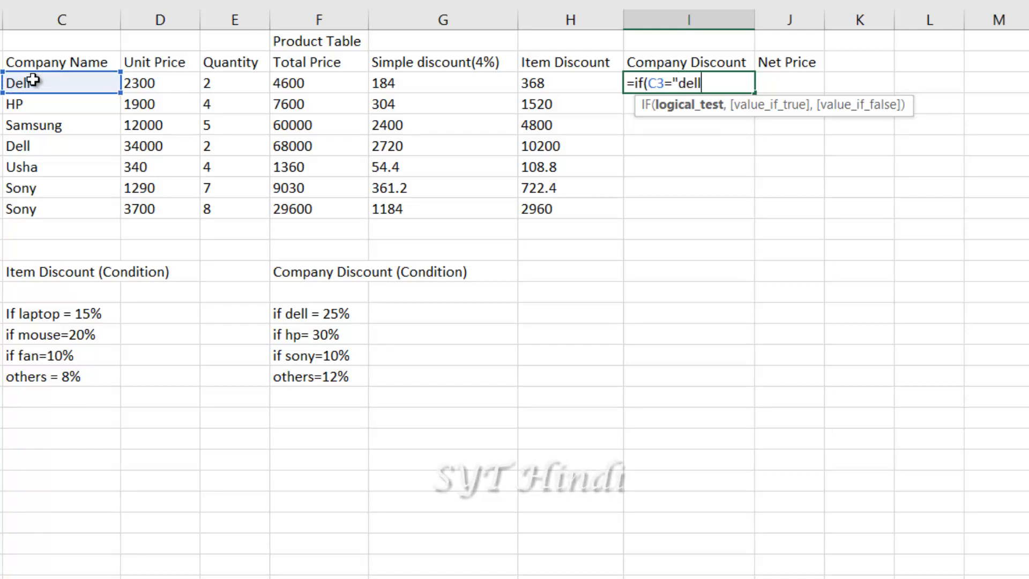
text(",)
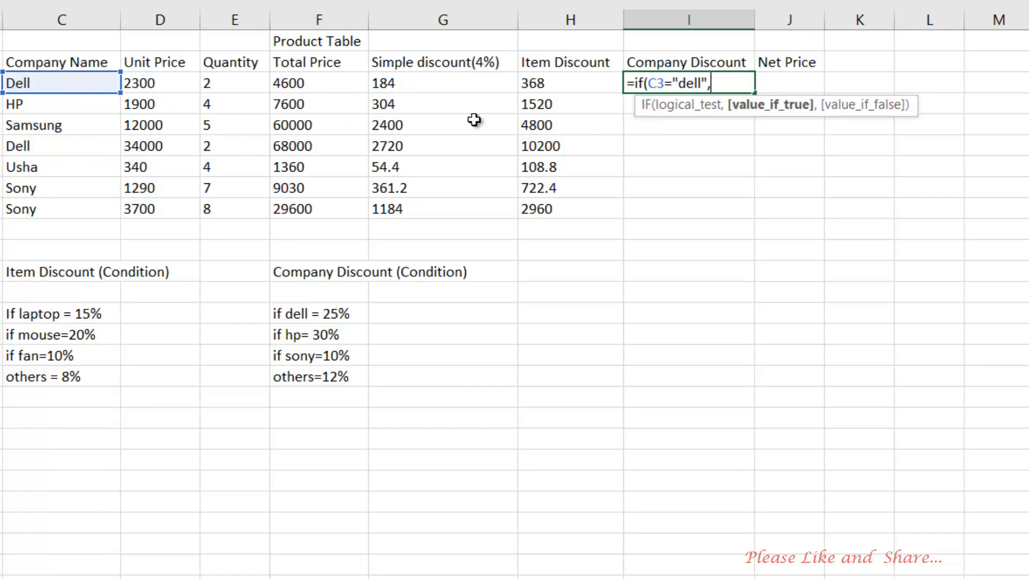
click(294, 84)
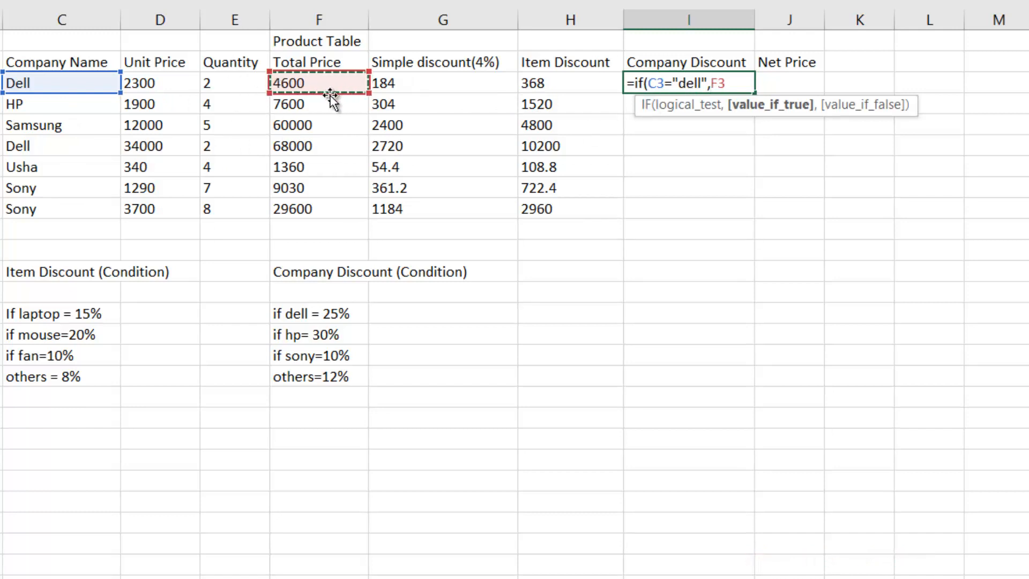
text(*)
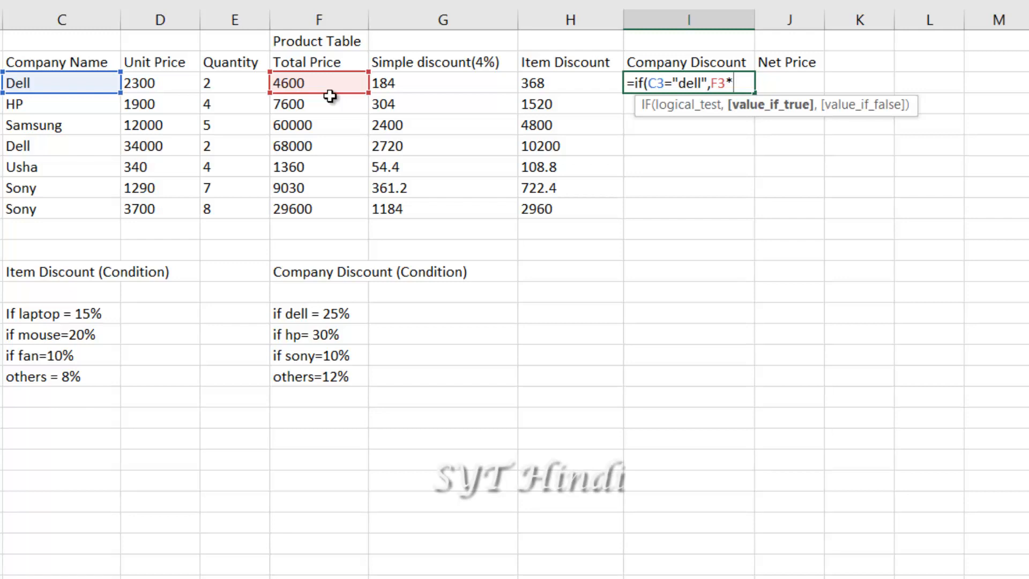
text(25%,)
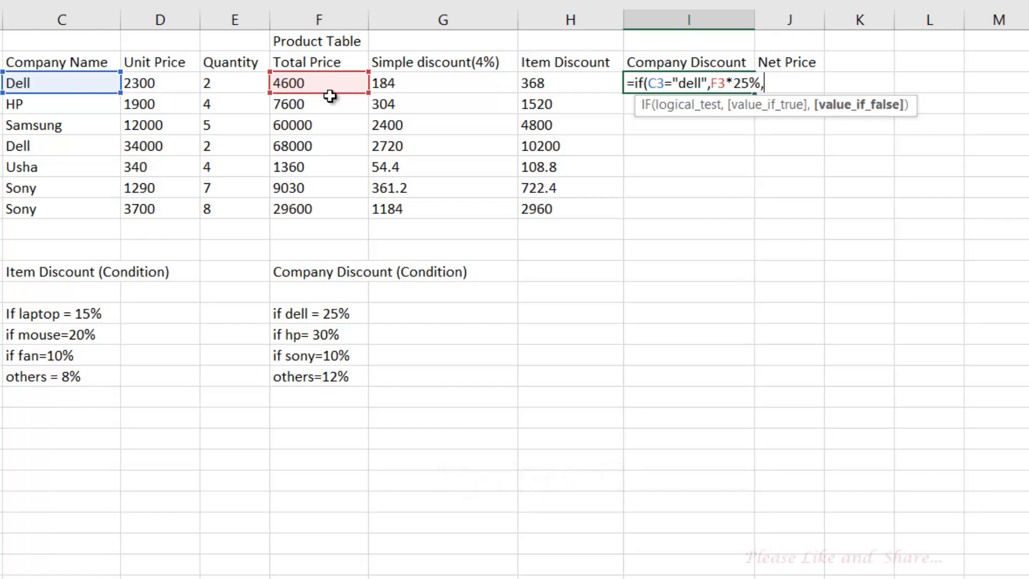
text(if)
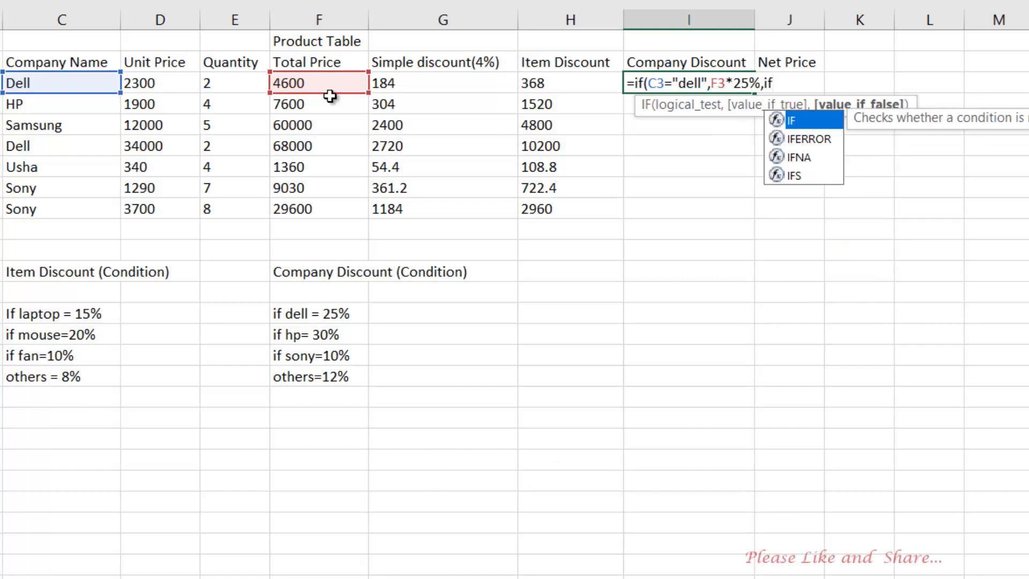
text(()
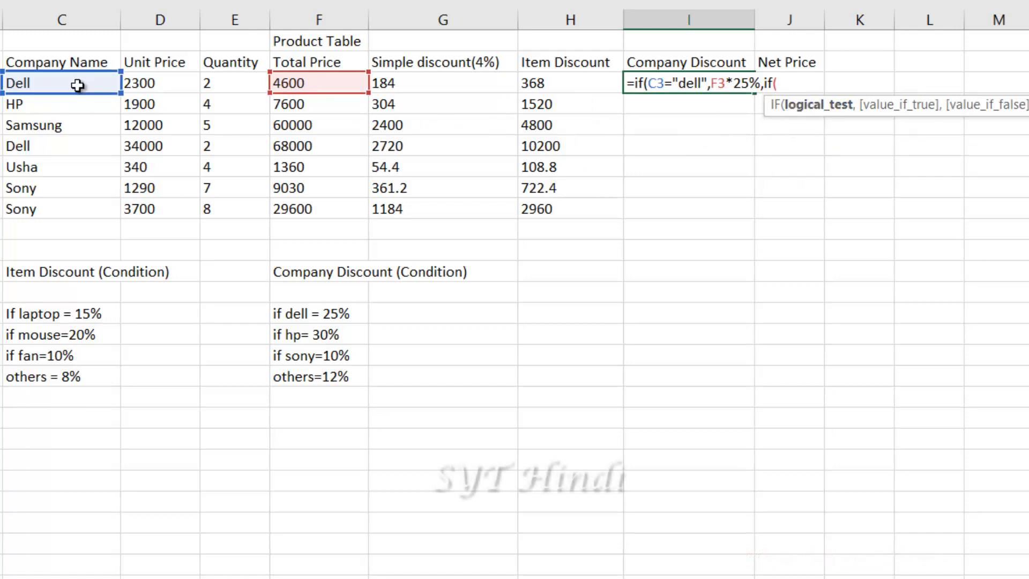
Add an hp branch at F3*30% to I3's formula, then start a C3="sony" test
click(30, 77)
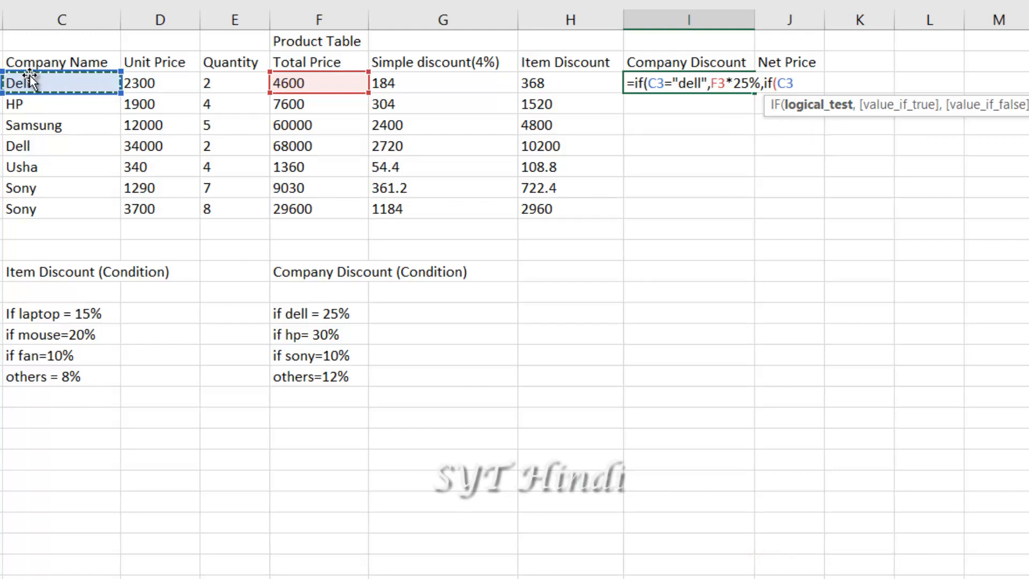
text(=)
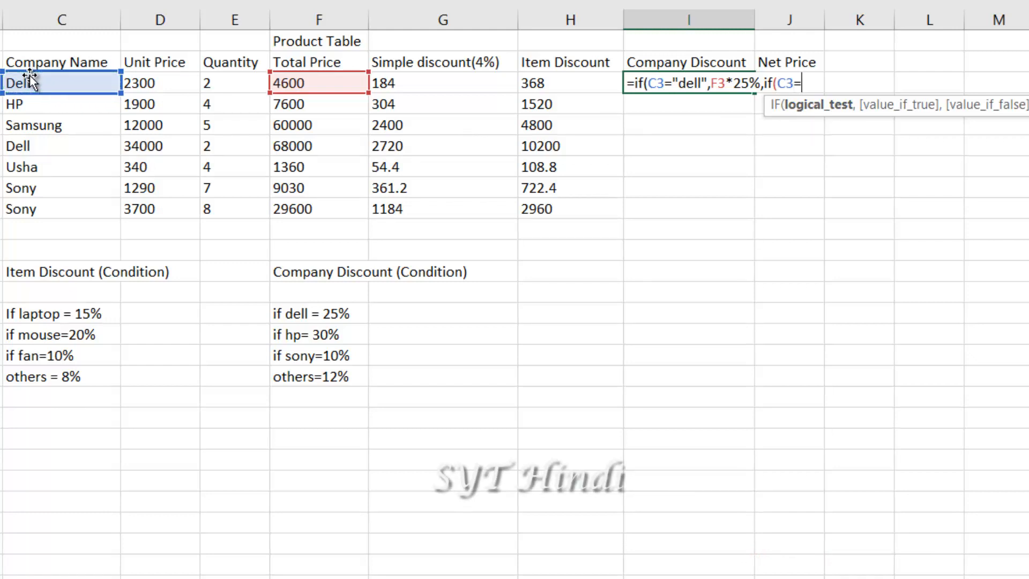
text("hp)
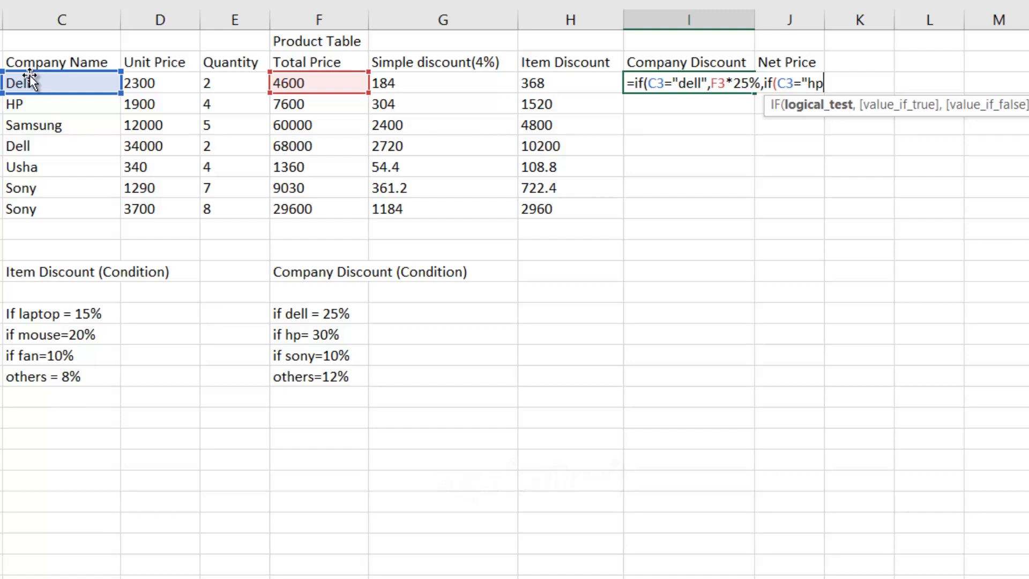
text(",)
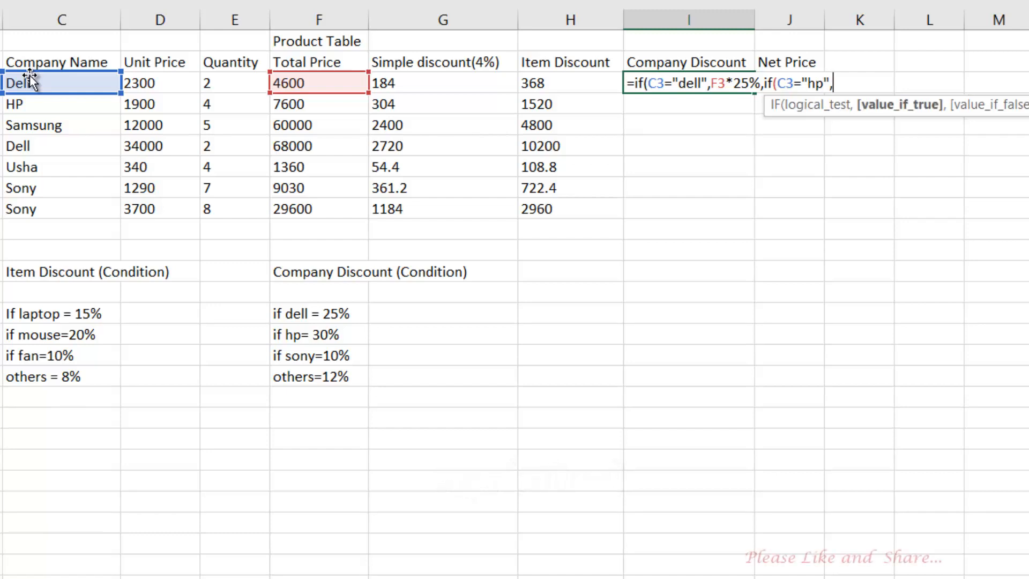
click(301, 82)
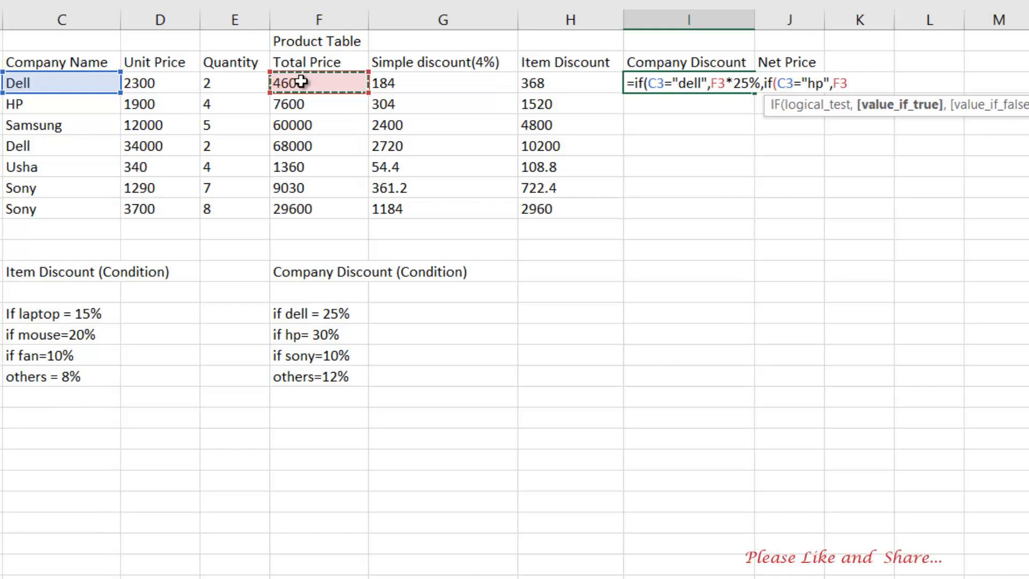
text(*3)
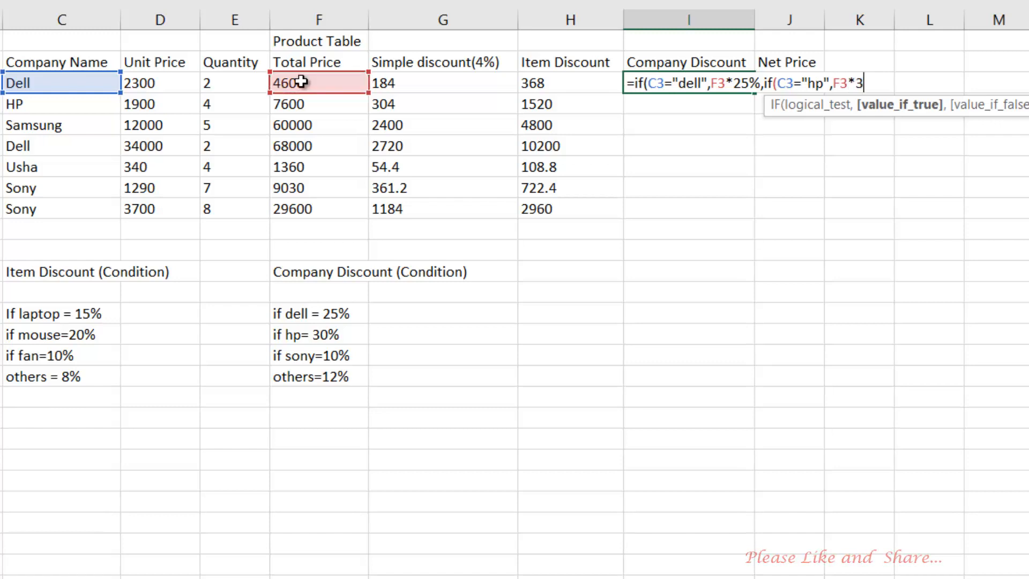
text(0%)
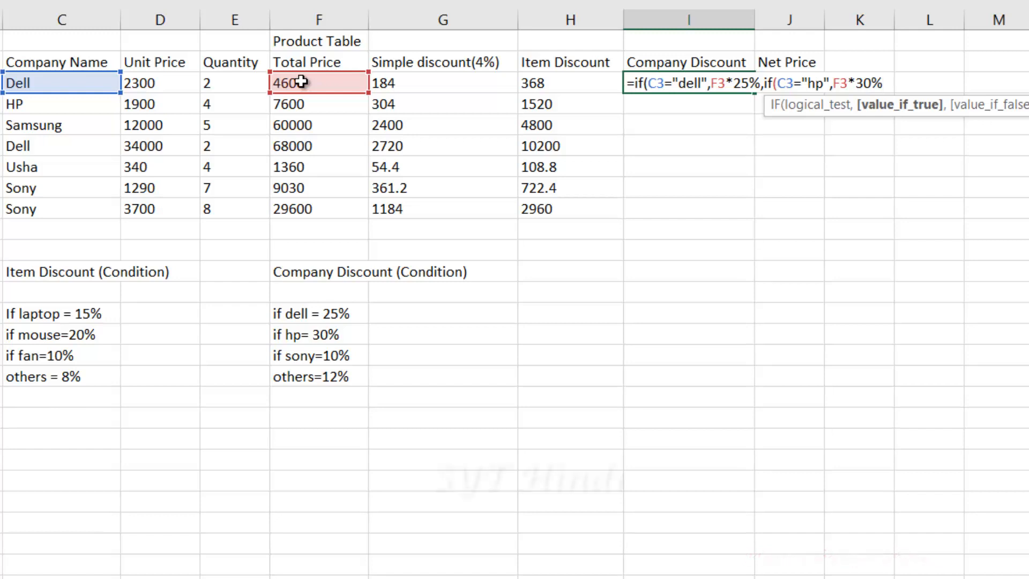
text(,if)
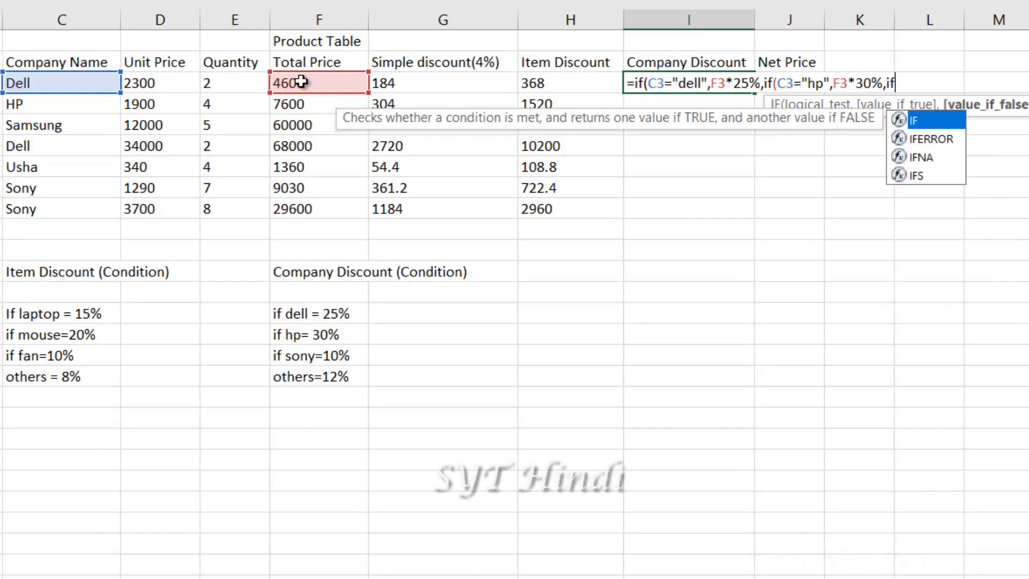
text(()
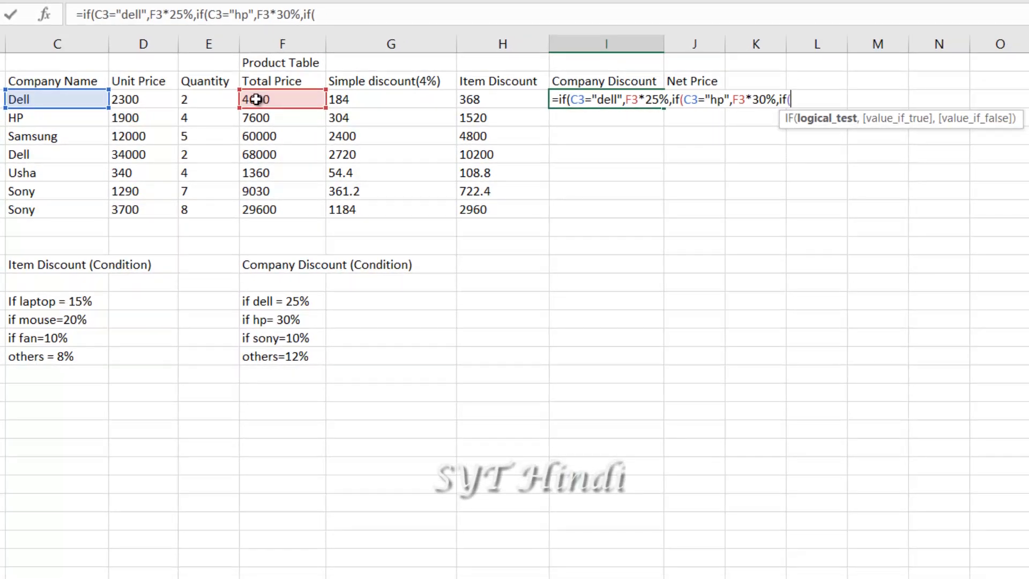
click(26, 99)
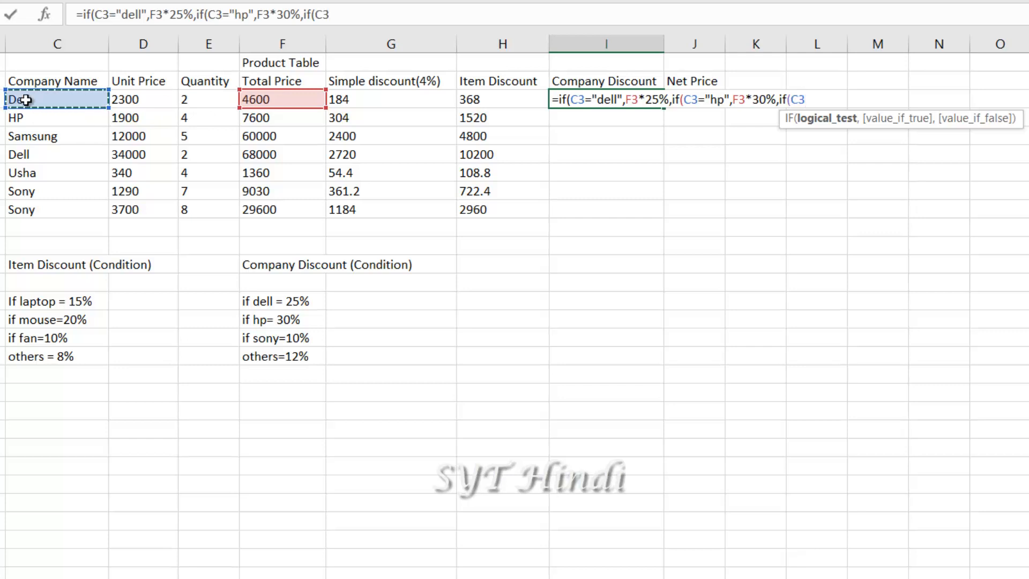
text(=)
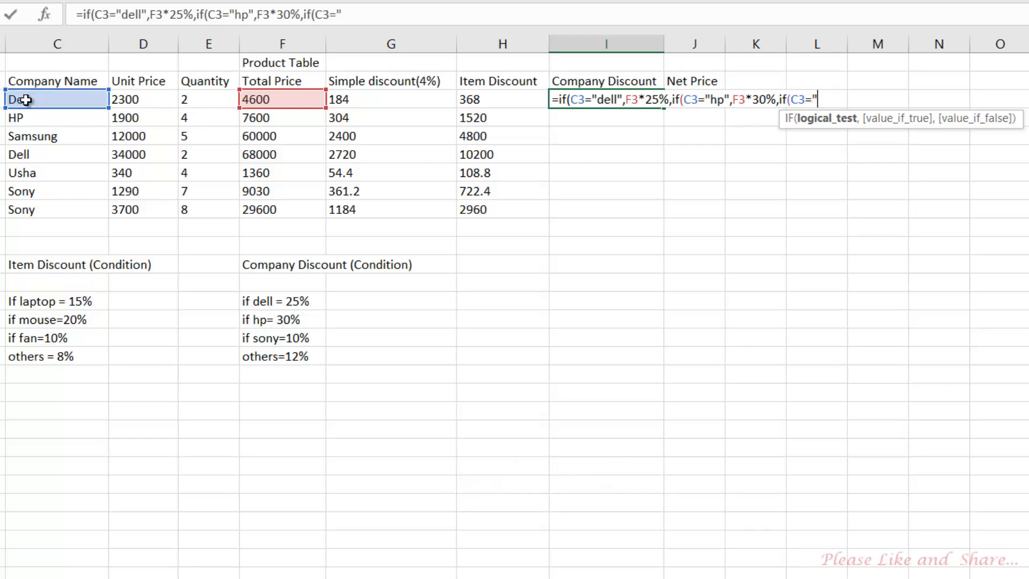
text("sony)
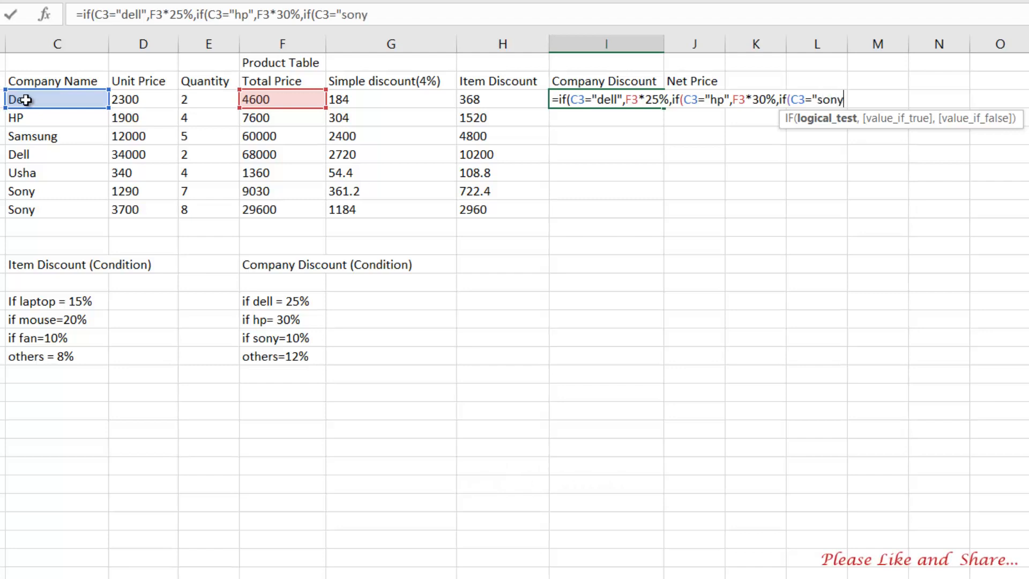
key(Return)
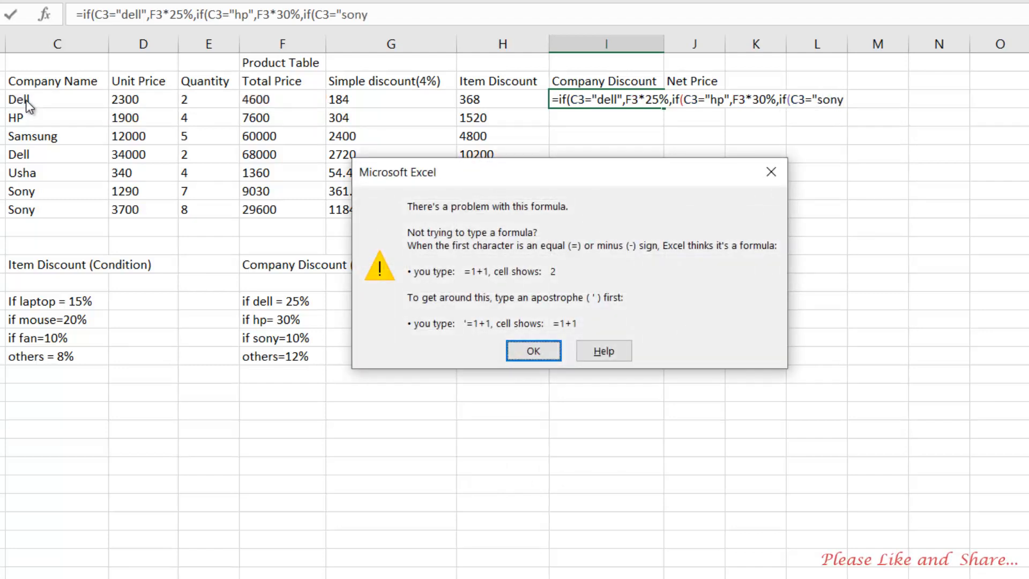
Dismiss the formula warning and finish I3 with sony at F3*10% and others at F3*12%
click(771, 171)
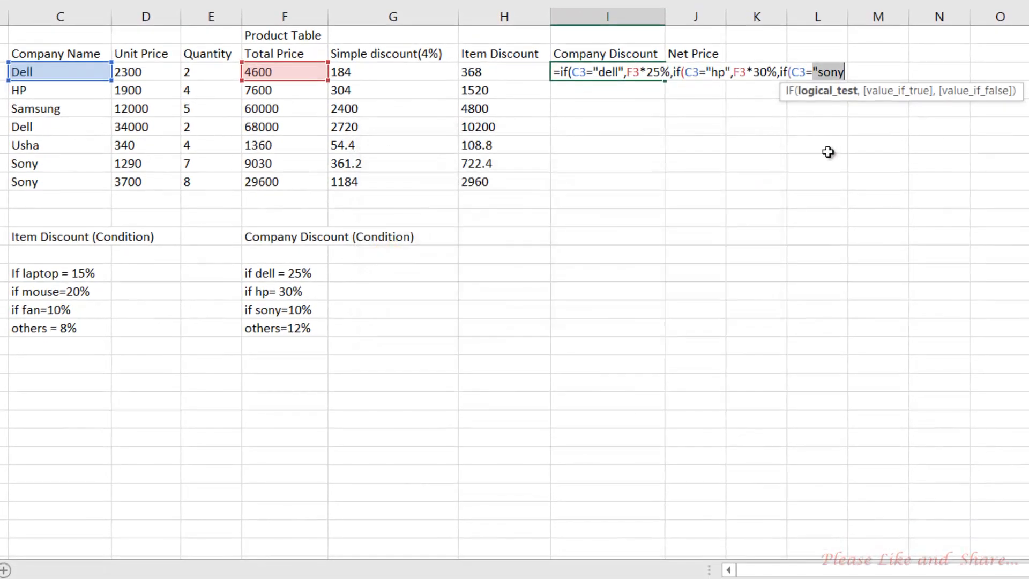
click(846, 73)
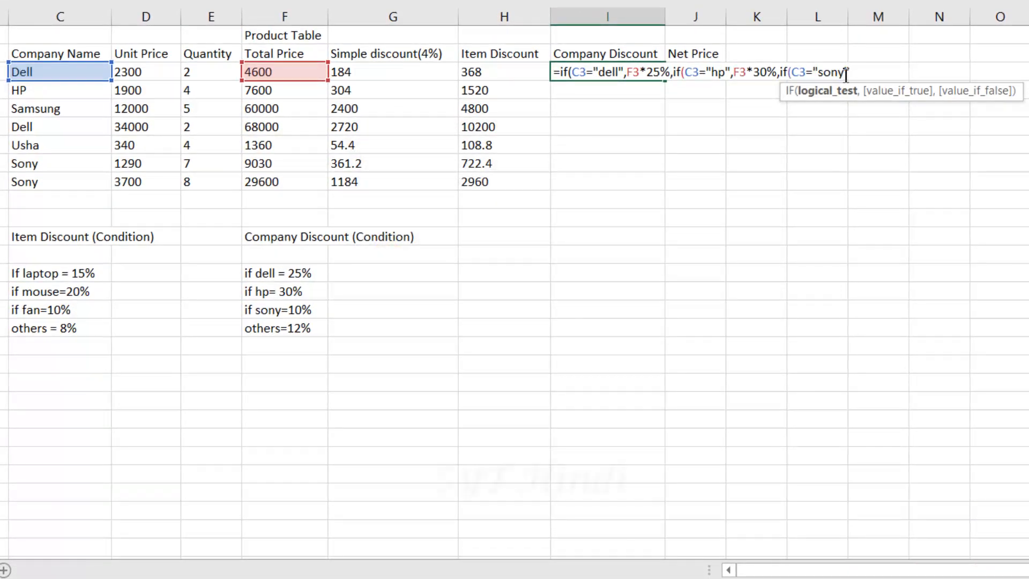
text(,)
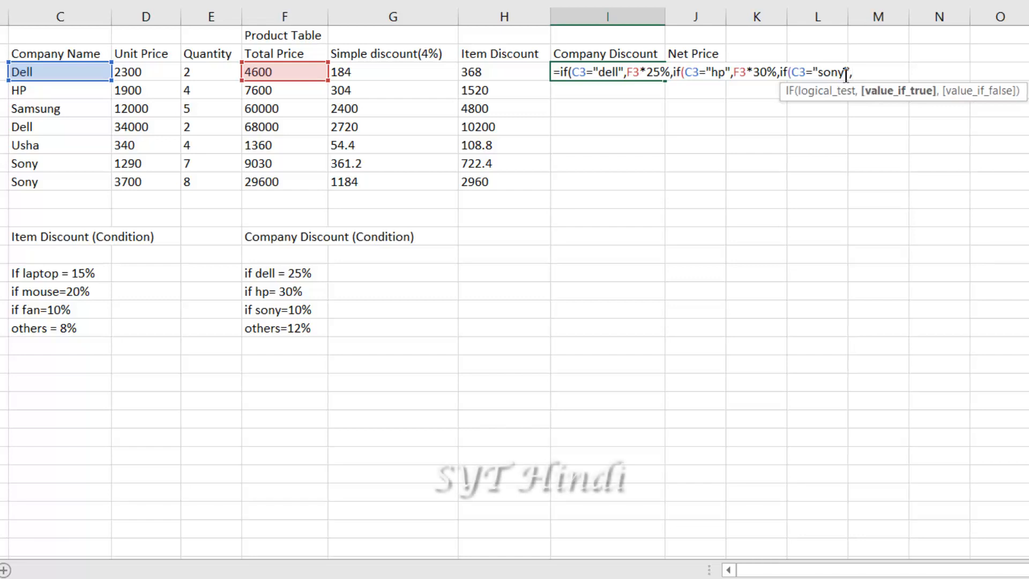
click(285, 71)
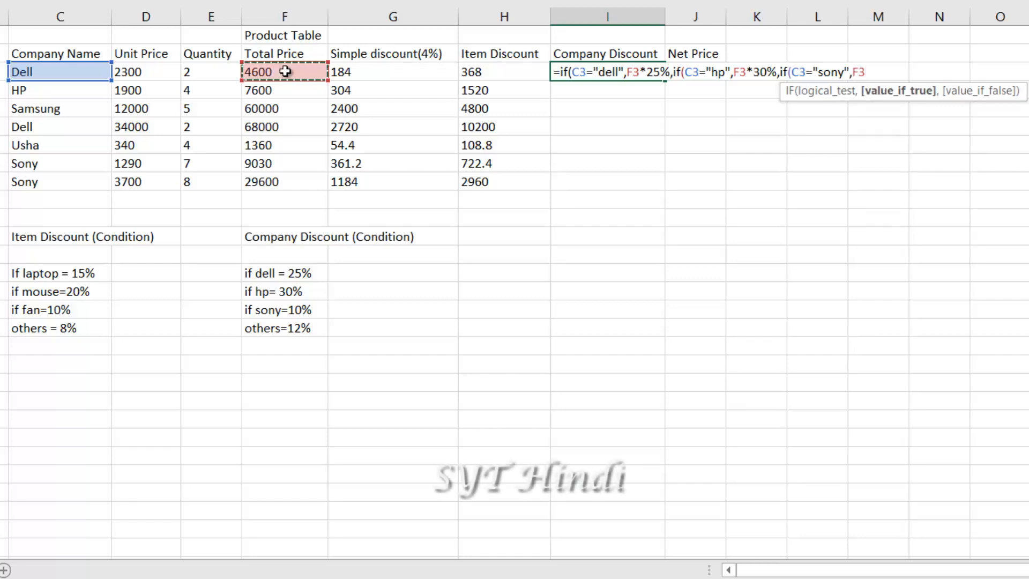
text(*)
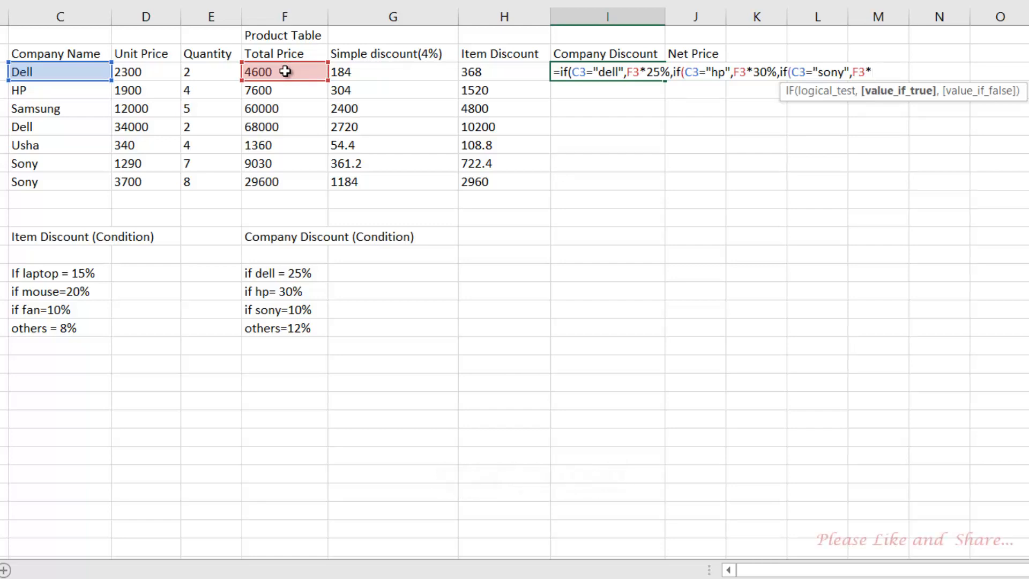
text(10)
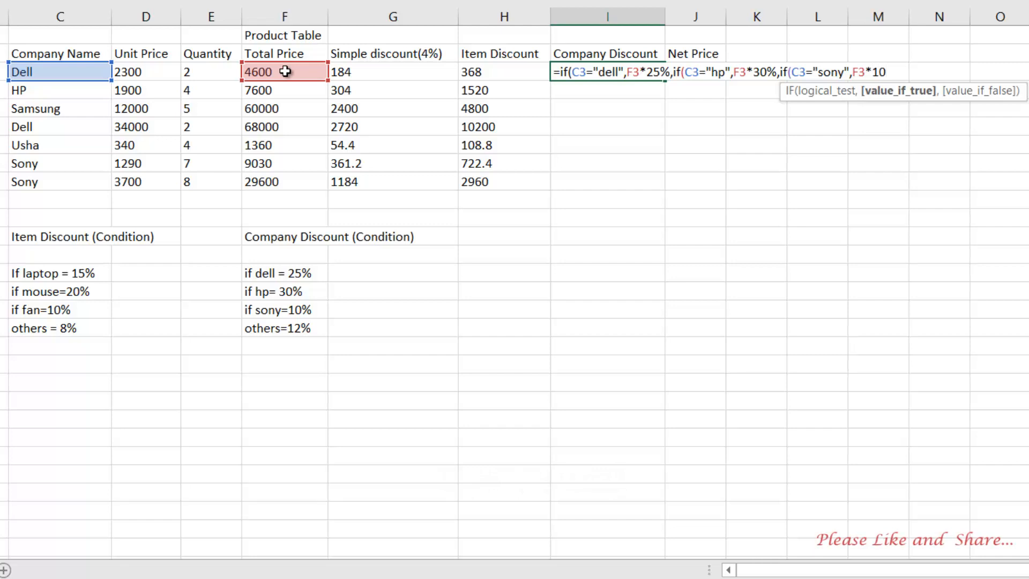
text(%,)
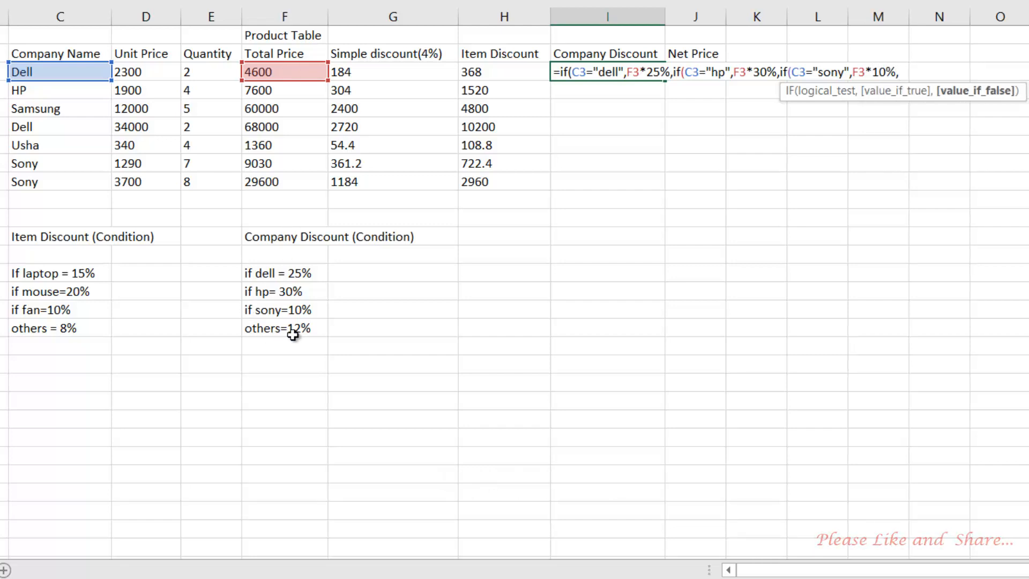
click(270, 72)
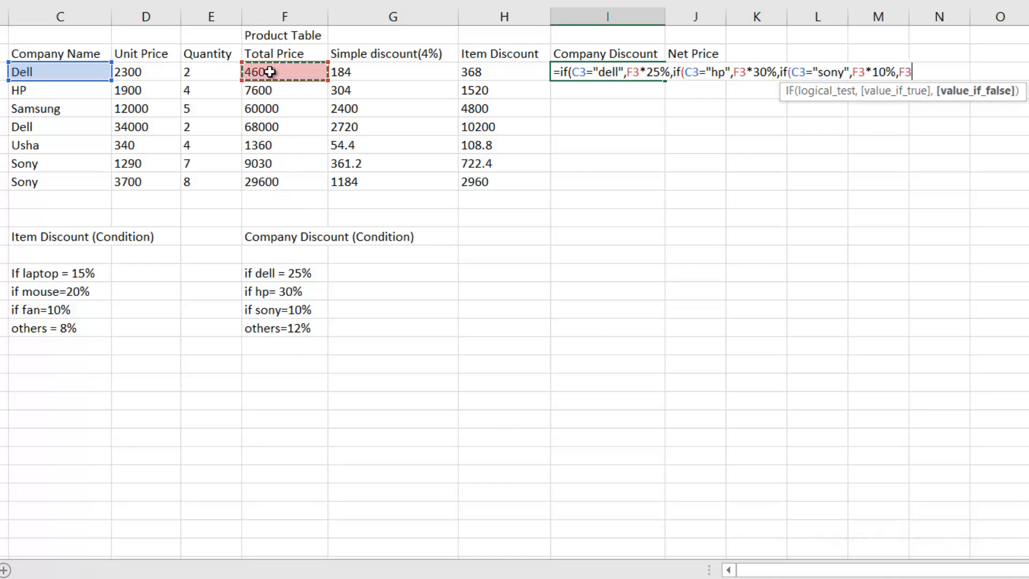
text(*12)
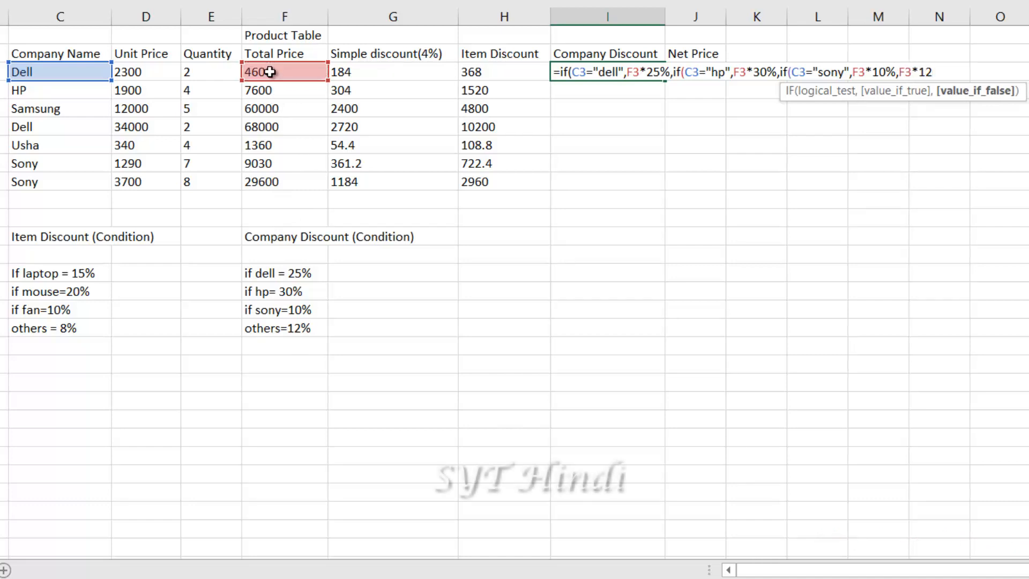
text(%)
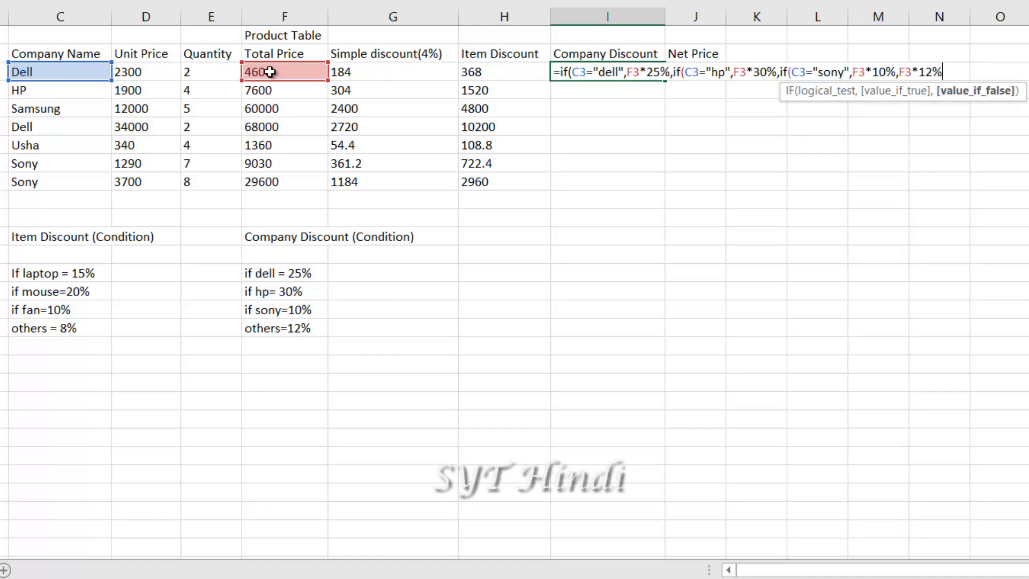
text())))
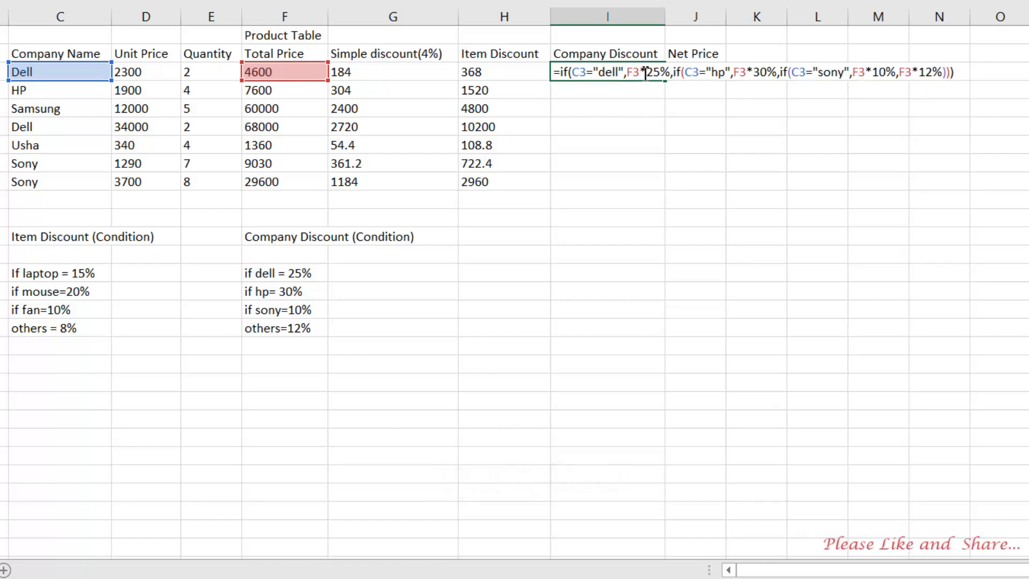
Review the Dell 25% and HP 30% conditions in I3's nested IF formula
click(571, 72)
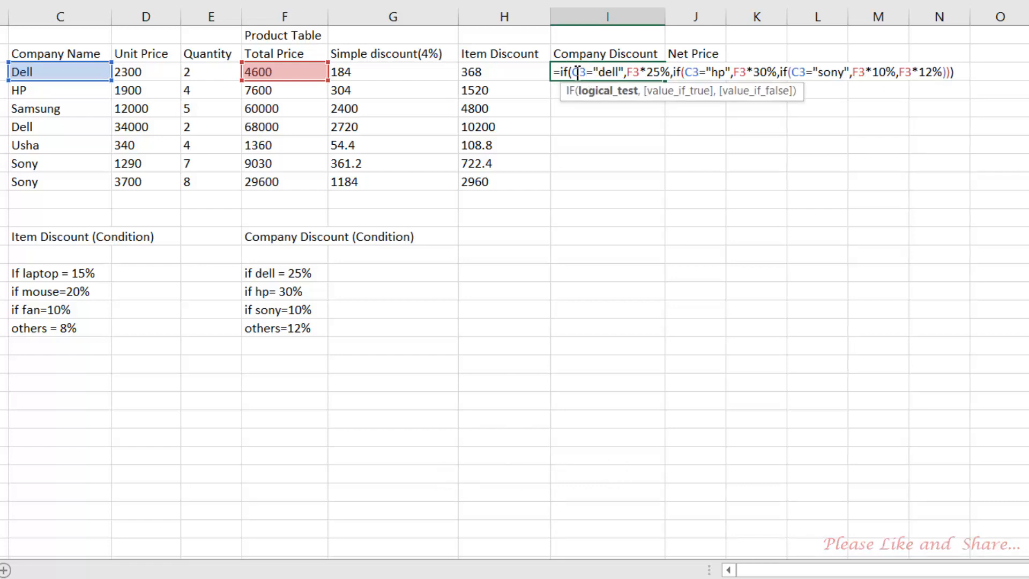
drag(574, 72, 624, 73)
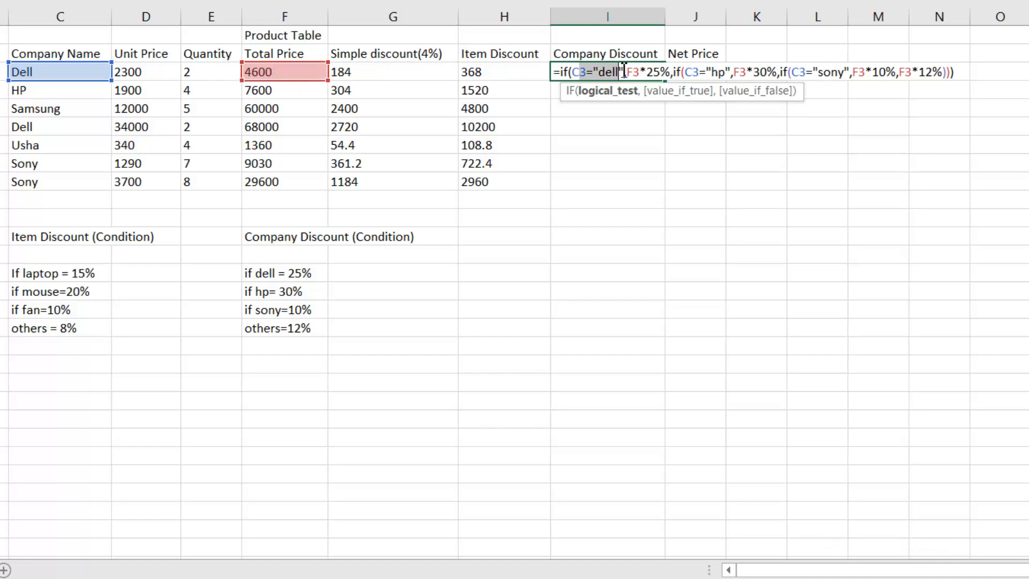
drag(626, 73, 673, 70)
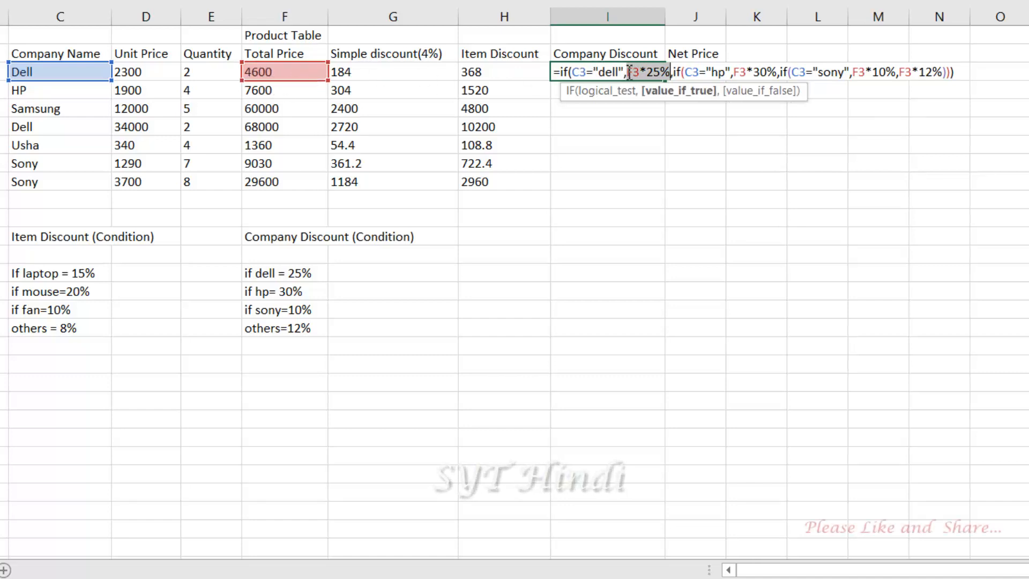
drag(623, 72, 561, 71)
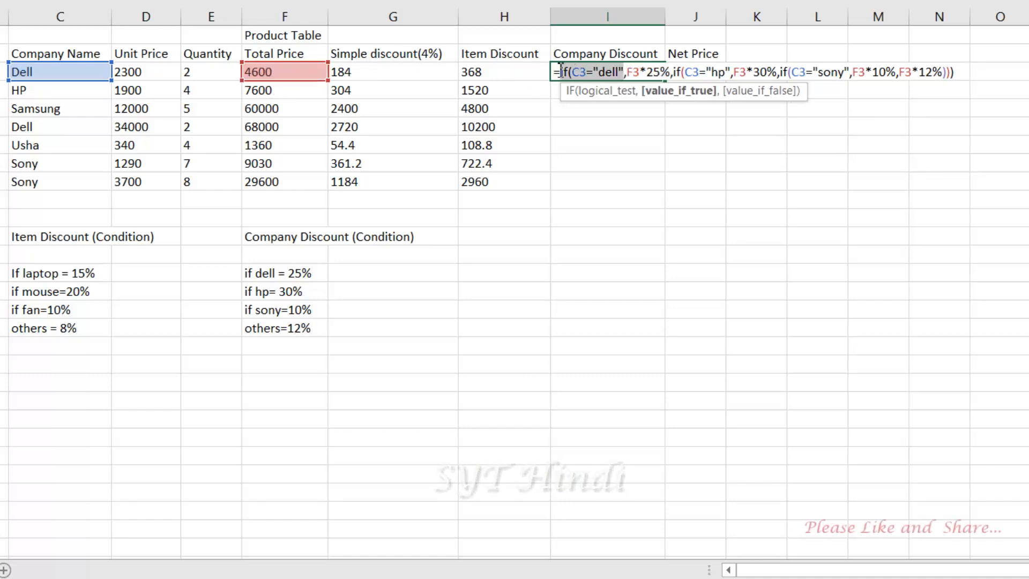
click(673, 72)
click(621, 74)
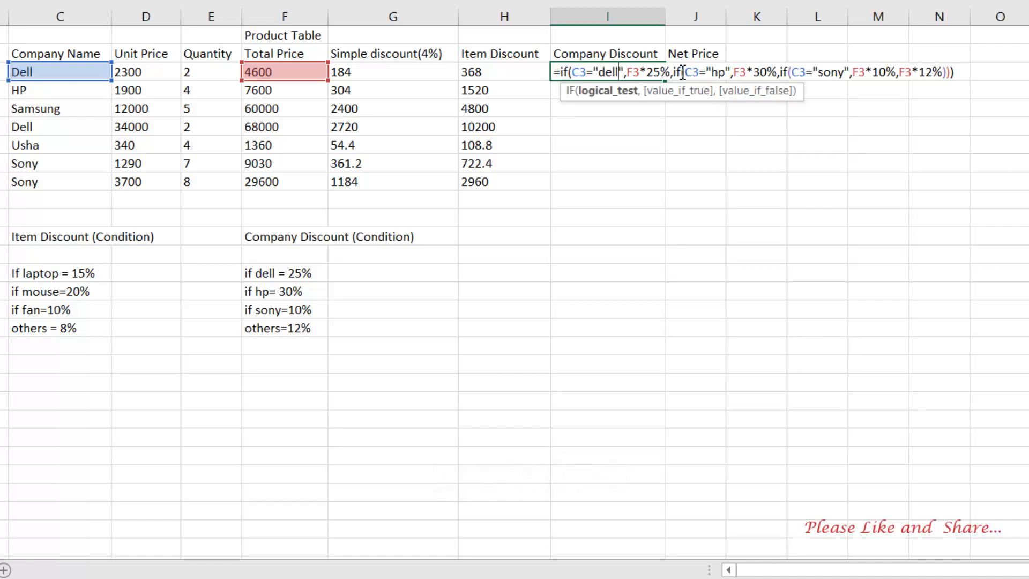
click(686, 76)
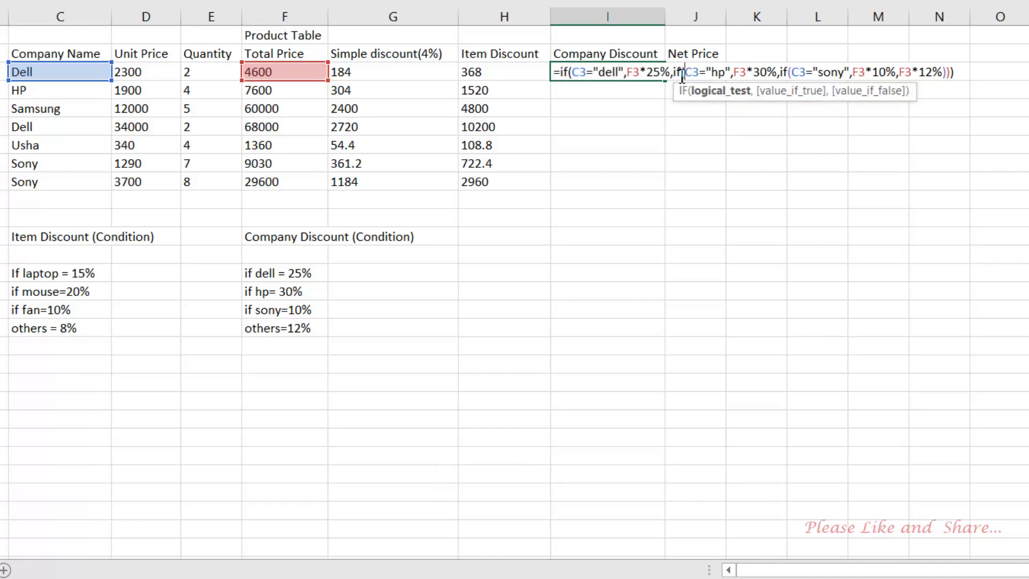
drag(696, 78, 769, 75)
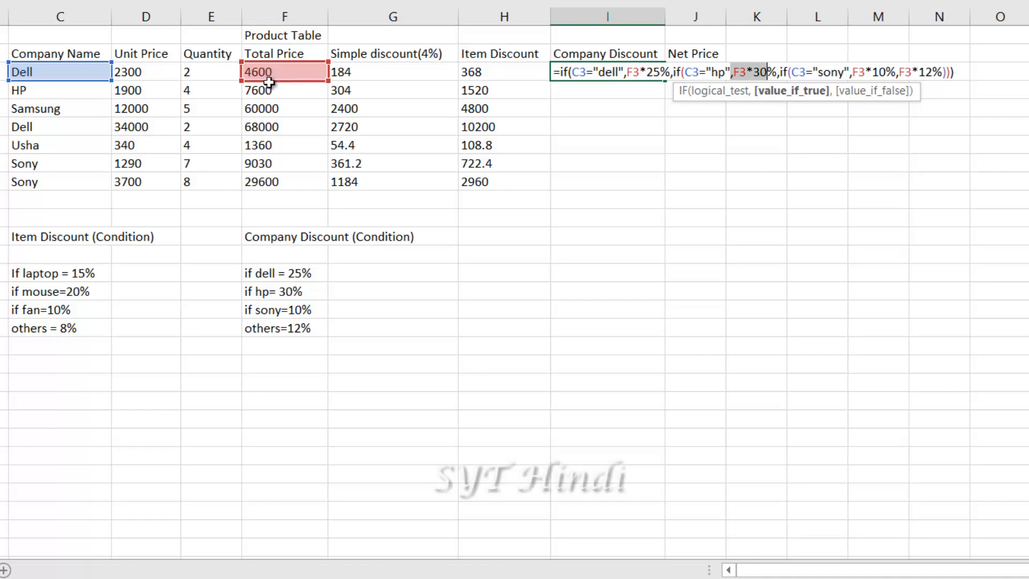
drag(726, 75, 702, 75)
click(768, 73)
Review the Sony 10% condition and F3*12% fallback, then commit the formula returning 1150 for Dell
drag(784, 72, 846, 78)
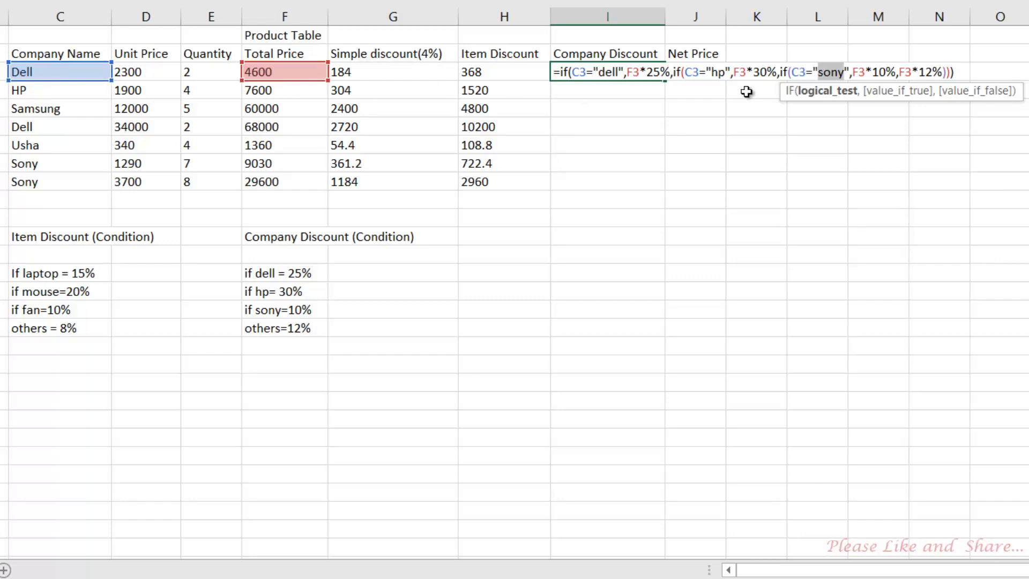
key(Left)
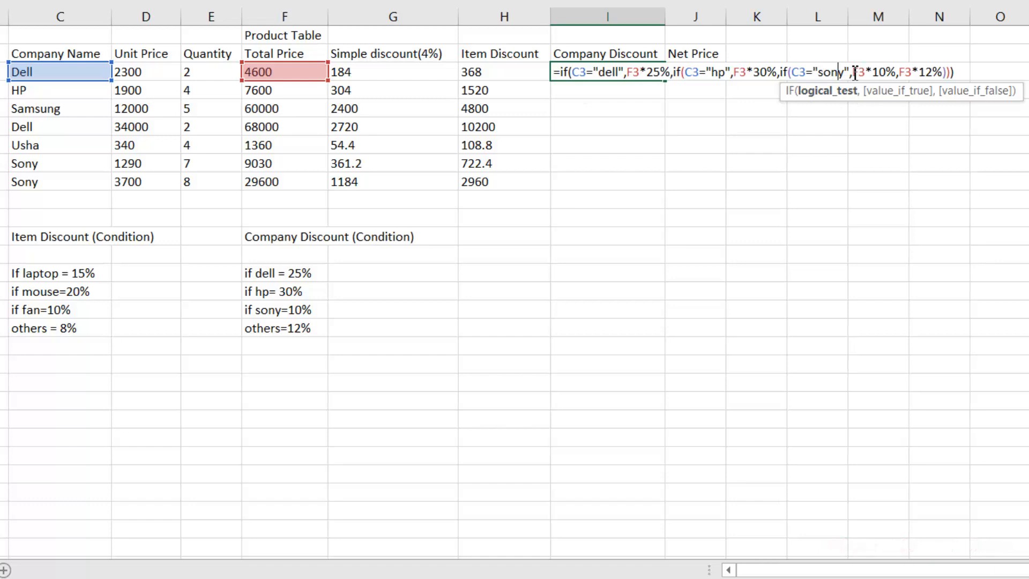
drag(855, 72, 895, 73)
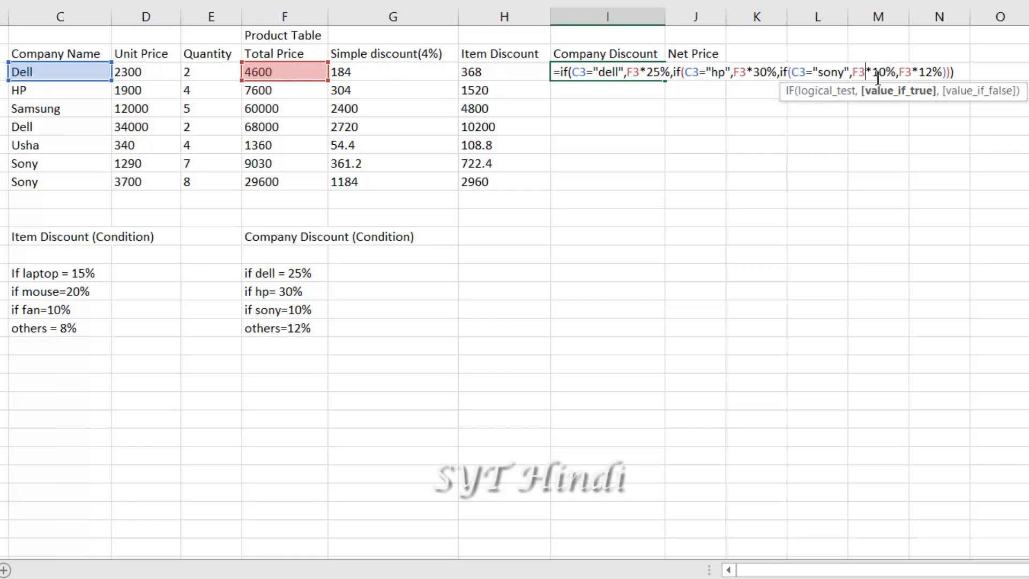
click(919, 72)
drag(900, 72, 942, 72)
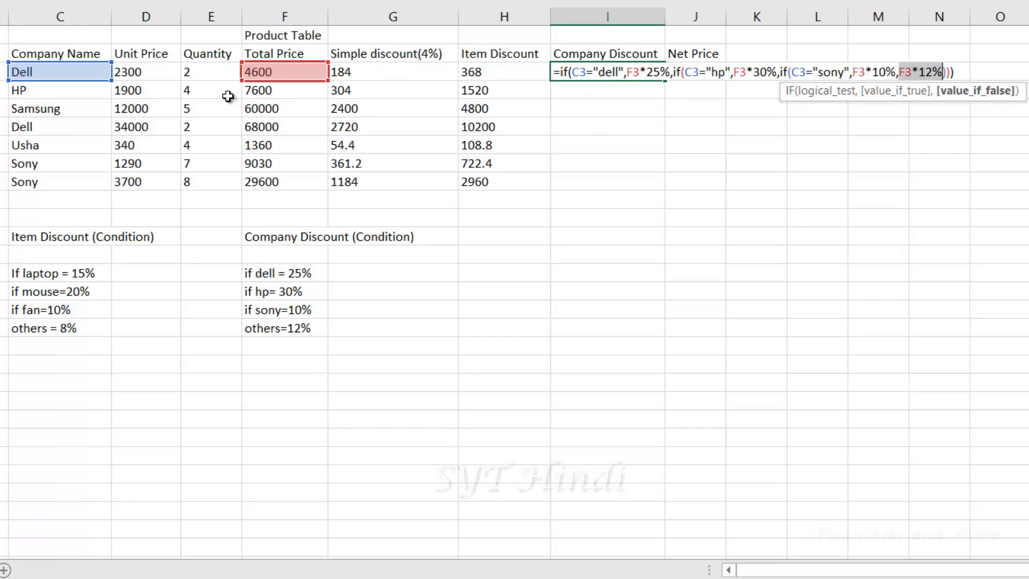
click(608, 72)
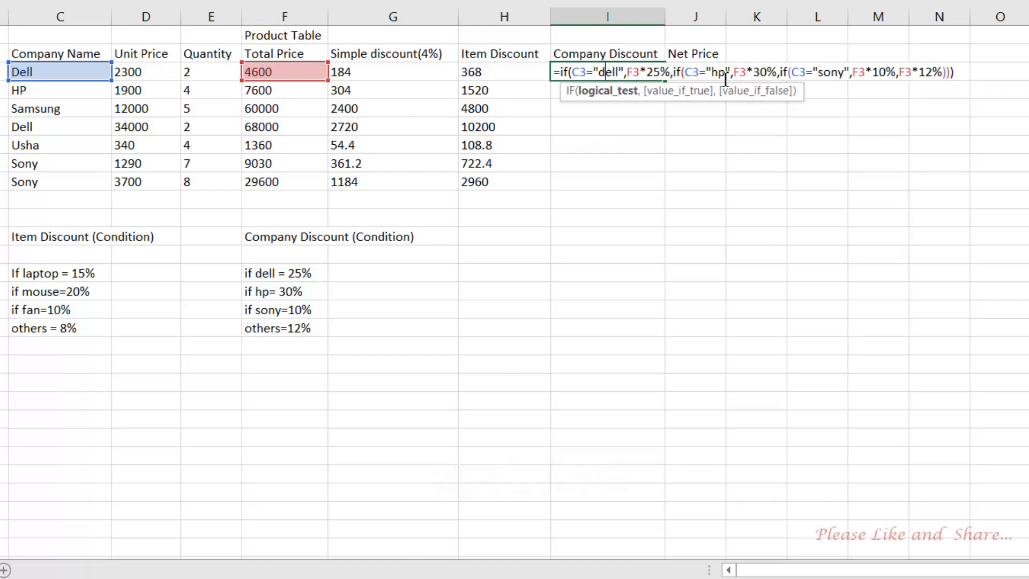
click(738, 72)
click(841, 72)
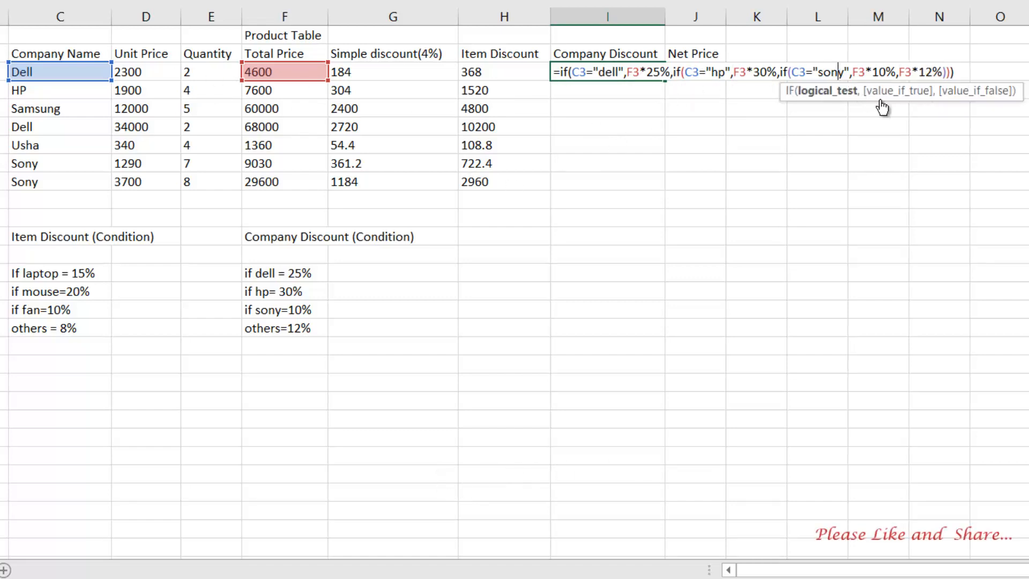
drag(927, 72, 946, 72)
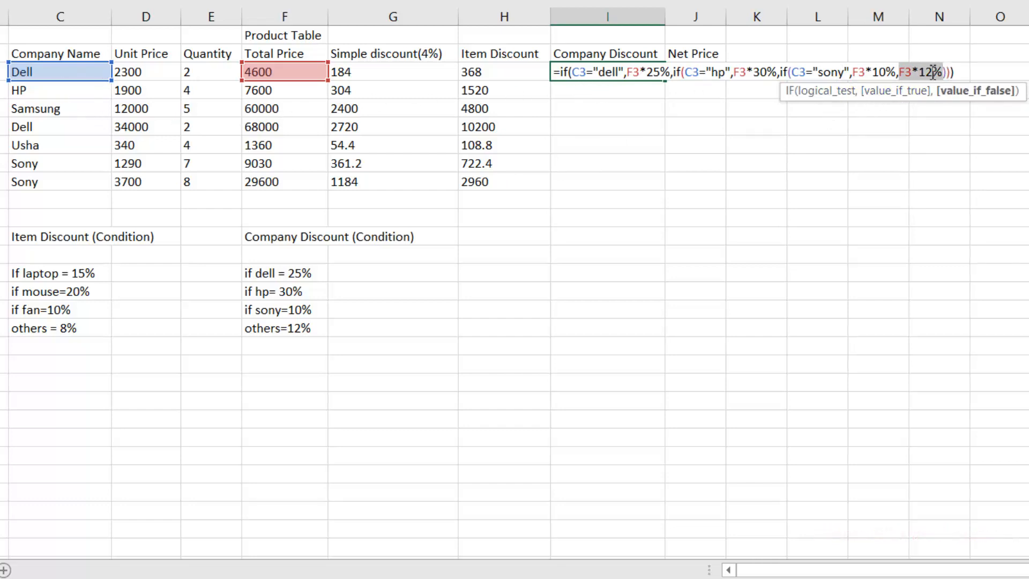
drag(913, 75, 940, 79)
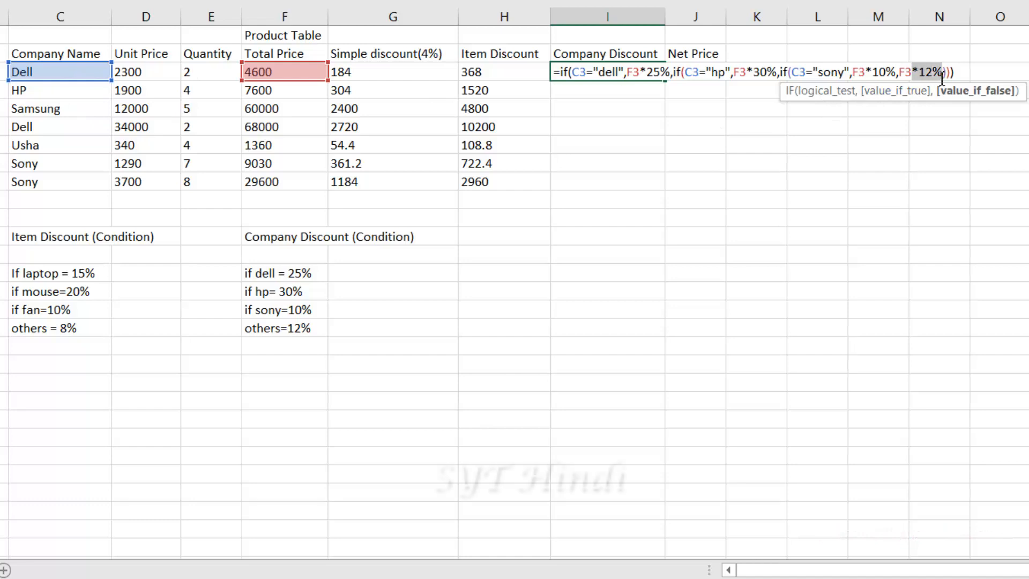
drag(561, 72, 950, 70)
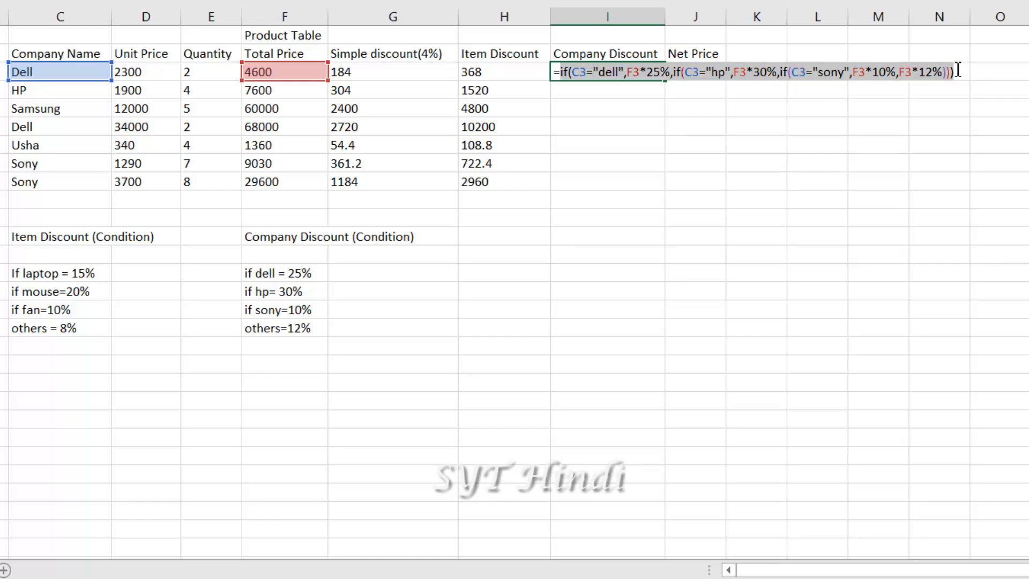
key(Return)
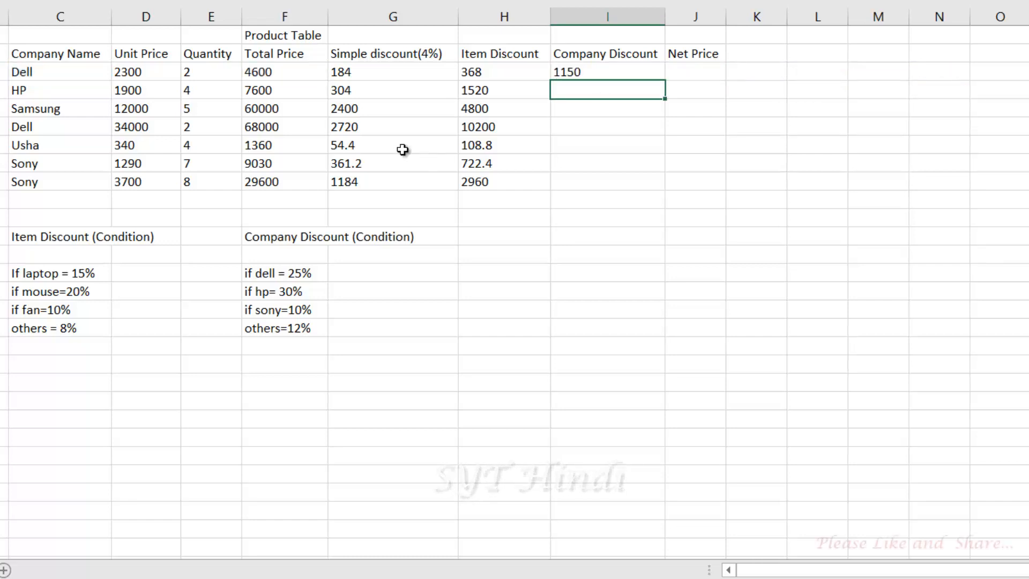
Copy the company discount formula from I3 down through I9, giving 1150 to 2960
click(599, 71)
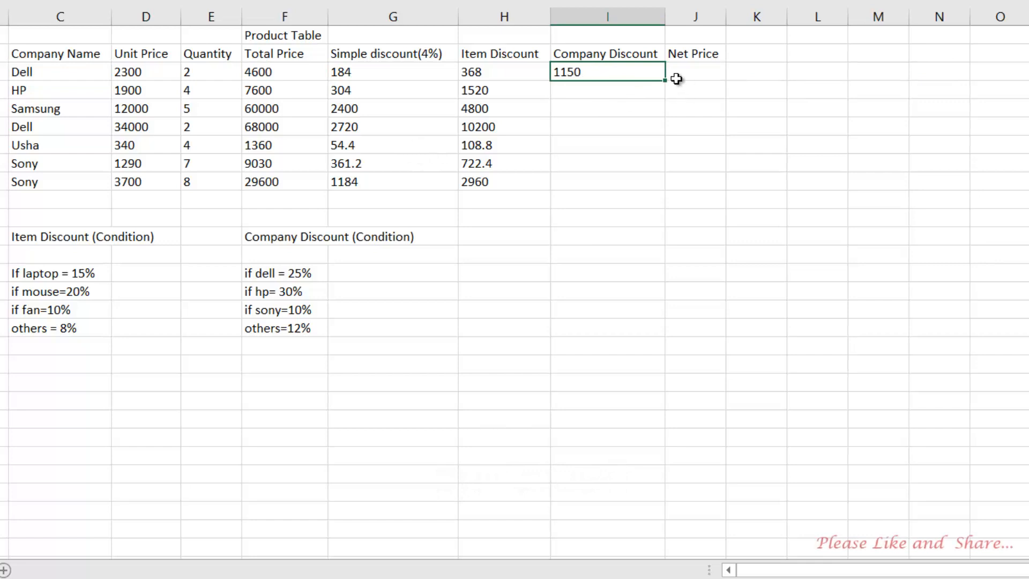
drag(665, 81, 663, 189)
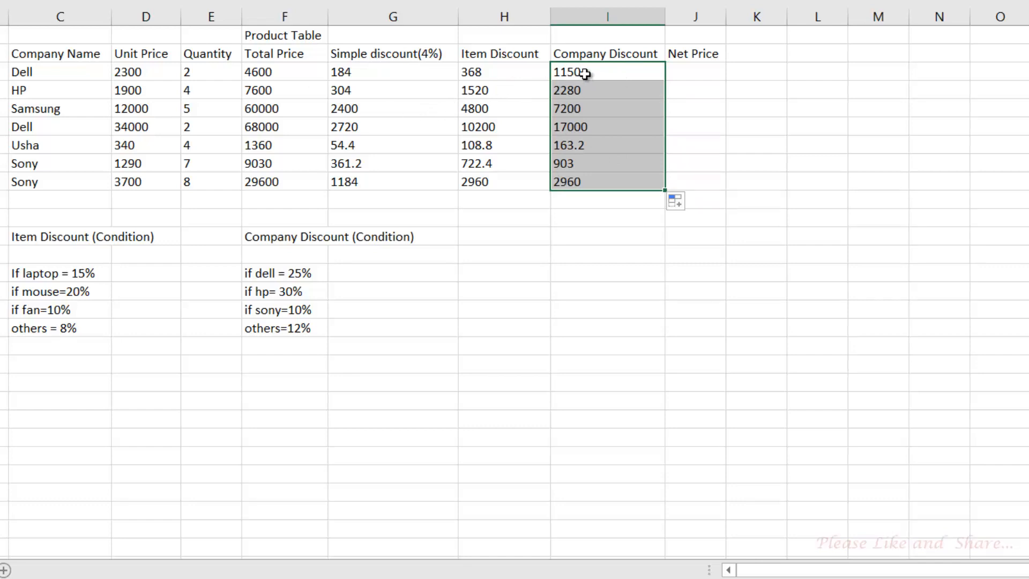
drag(584, 71, 591, 184)
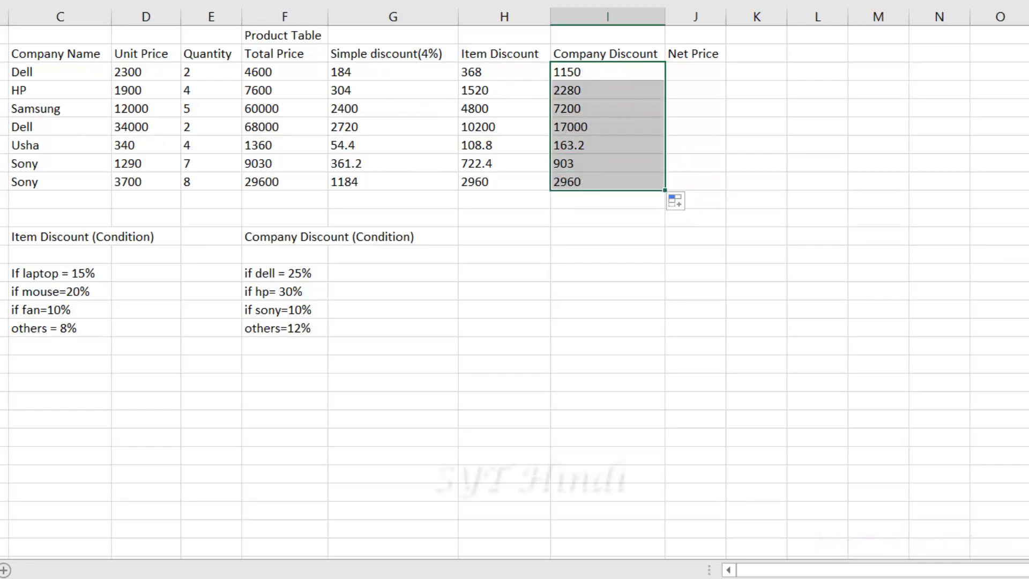
Recheck I3's formula without changes, then select J3 and widen the Net Price column
click(586, 72)
double_click(588, 72)
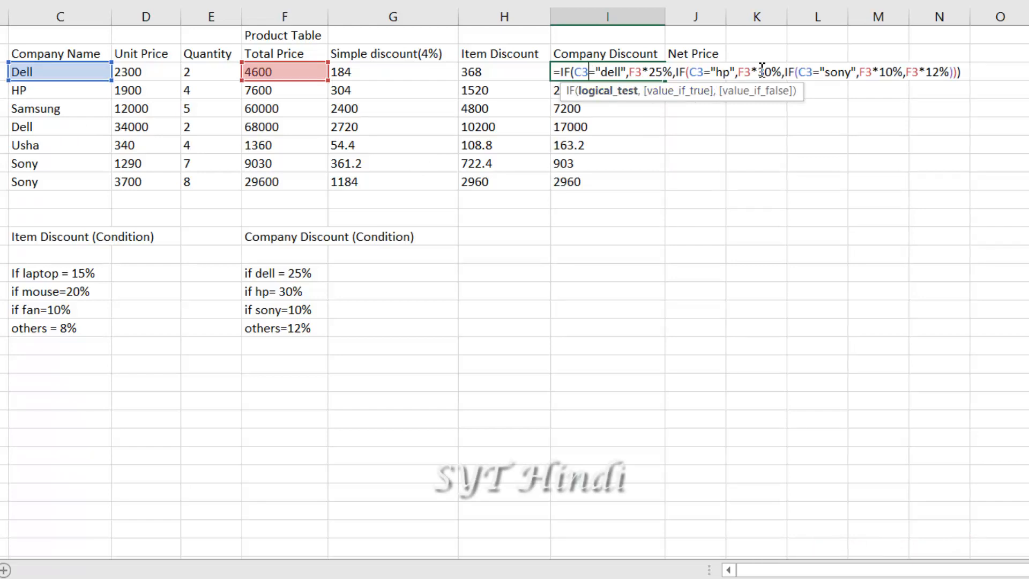
key(Return)
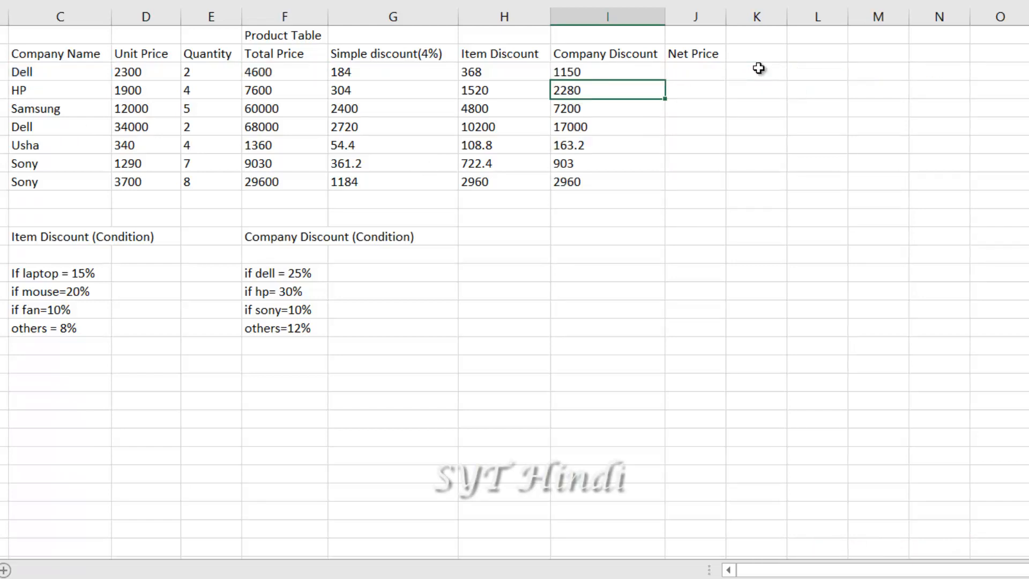
click(690, 70)
drag(730, 16, 744, 13)
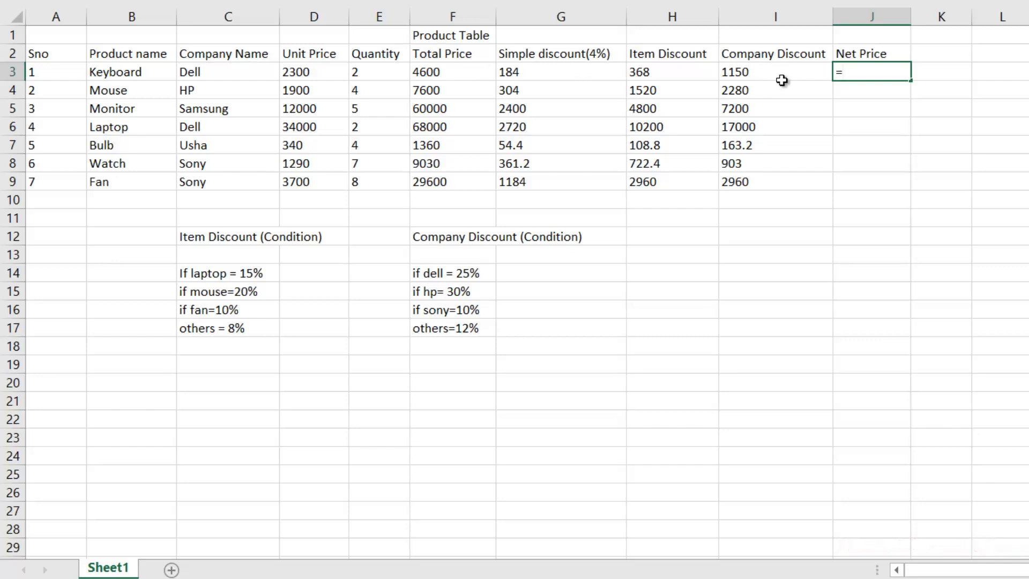
Enter =F3-I3 in J3 as total price minus company discount
click(456, 71)
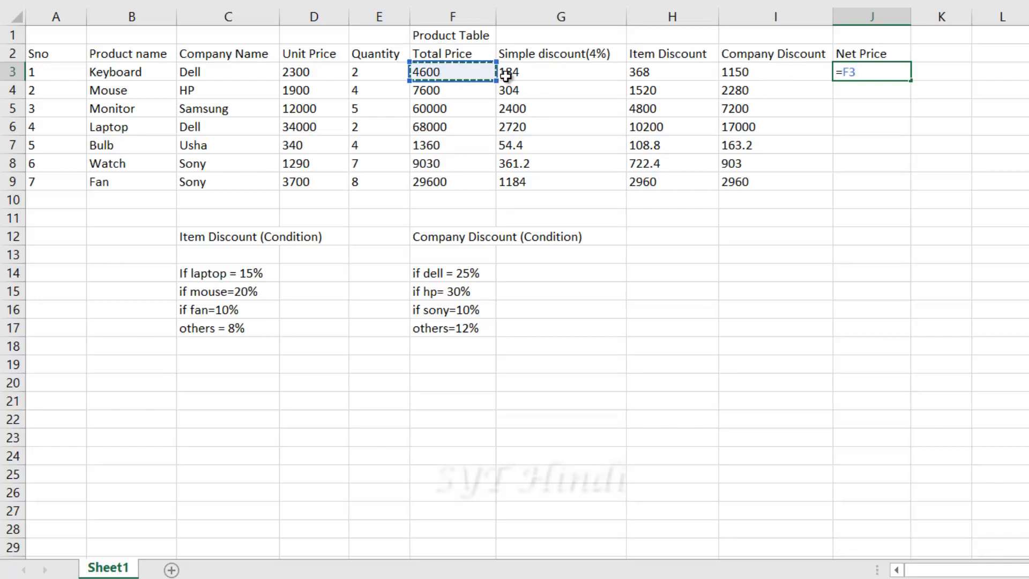
text(-)
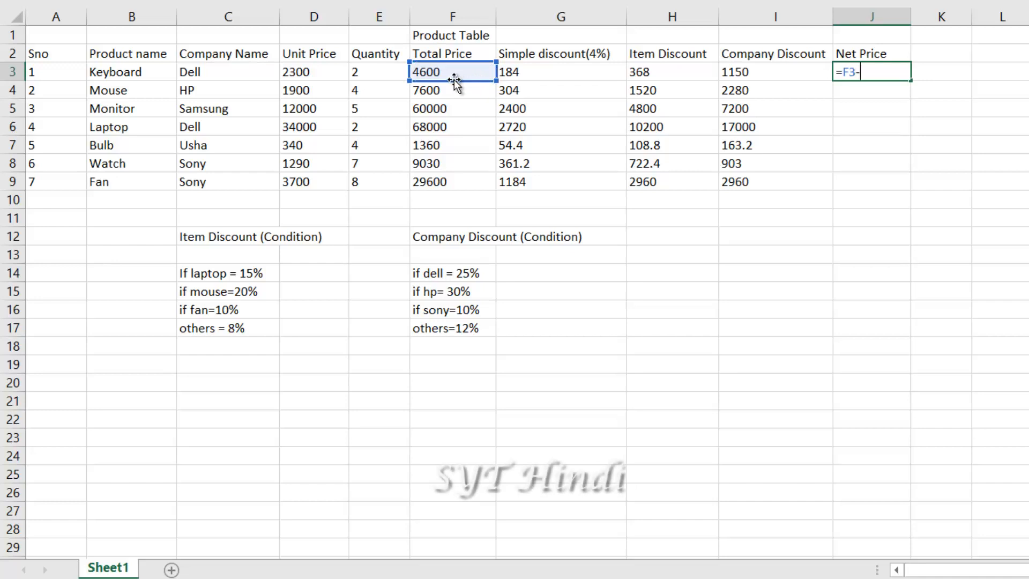
click(737, 73)
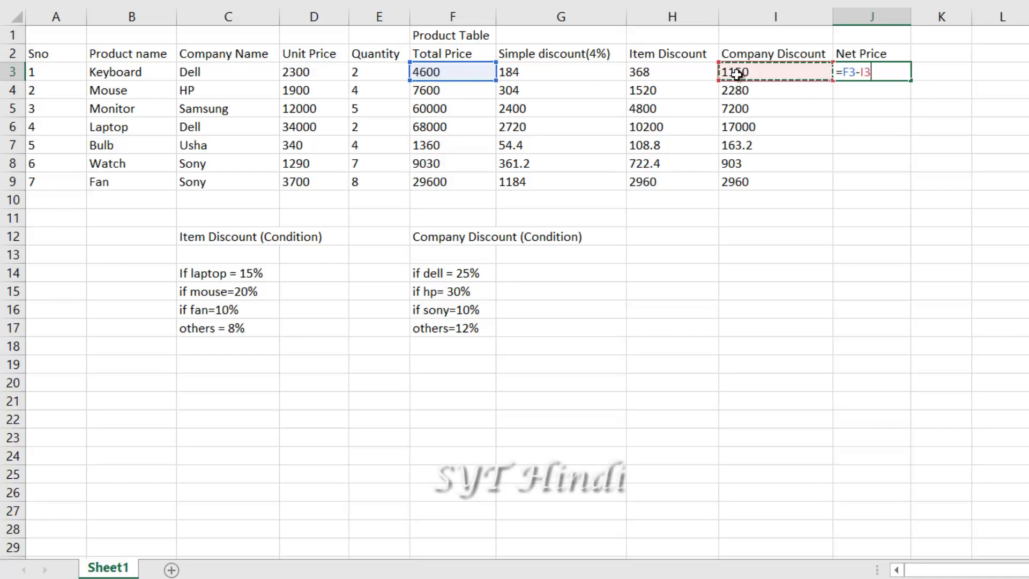
key(Return)
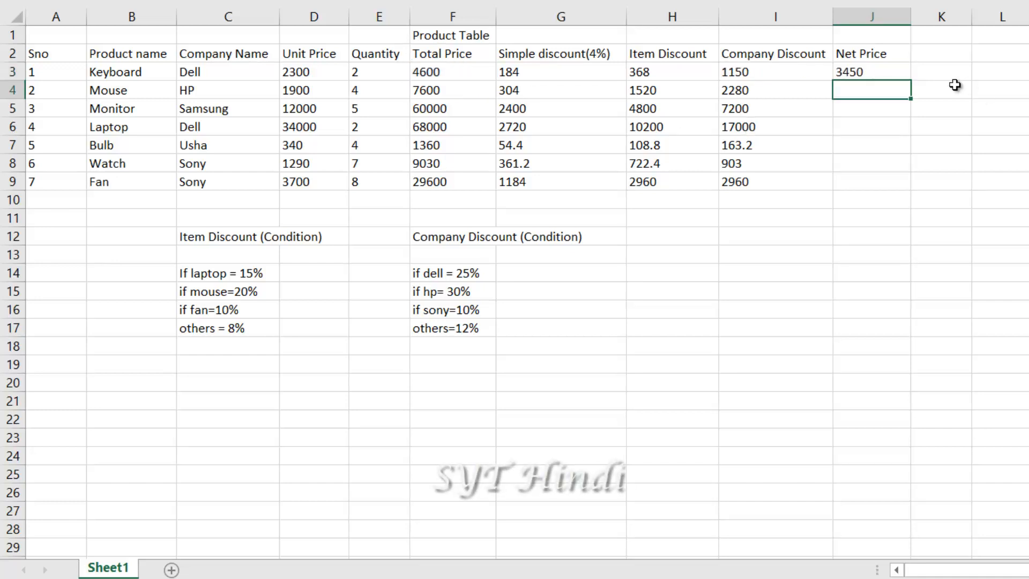
Fill the Net Price formula down to J9 (3450 to 26640) and reopen J3 for editing
click(897, 75)
drag(912, 82, 912, 198)
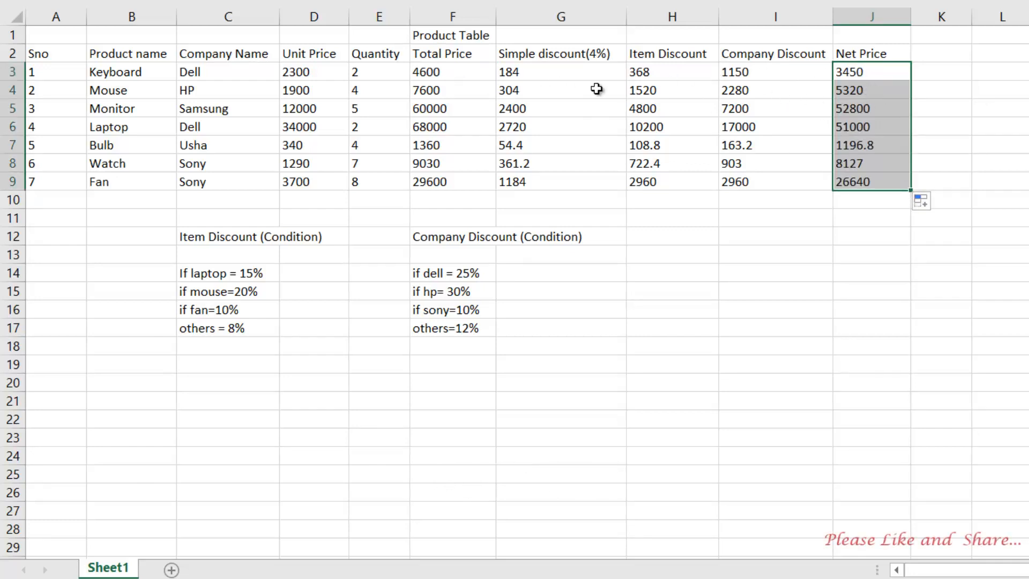
click(864, 77)
double_click(864, 76)
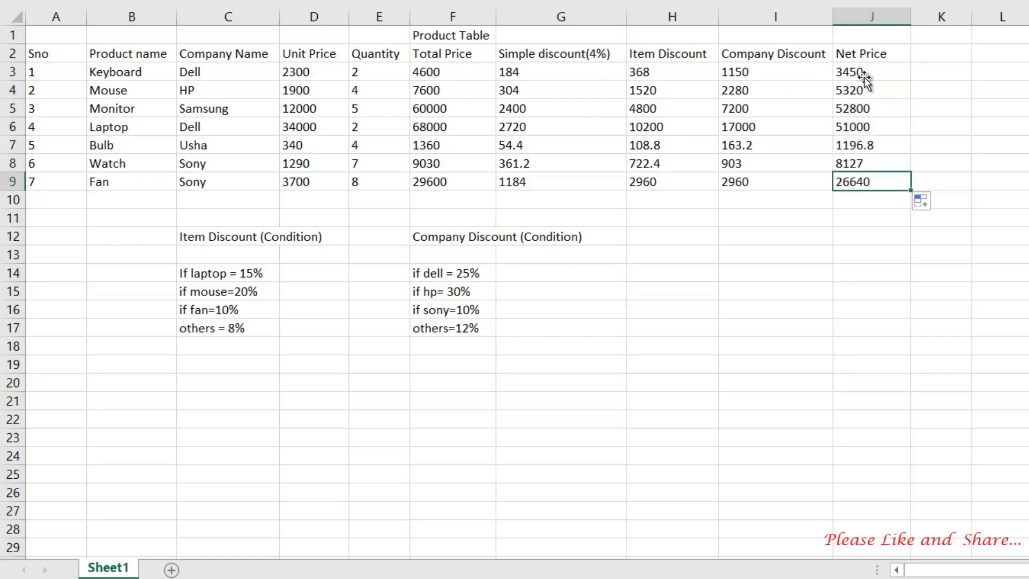
click(864, 75)
double_click(865, 75)
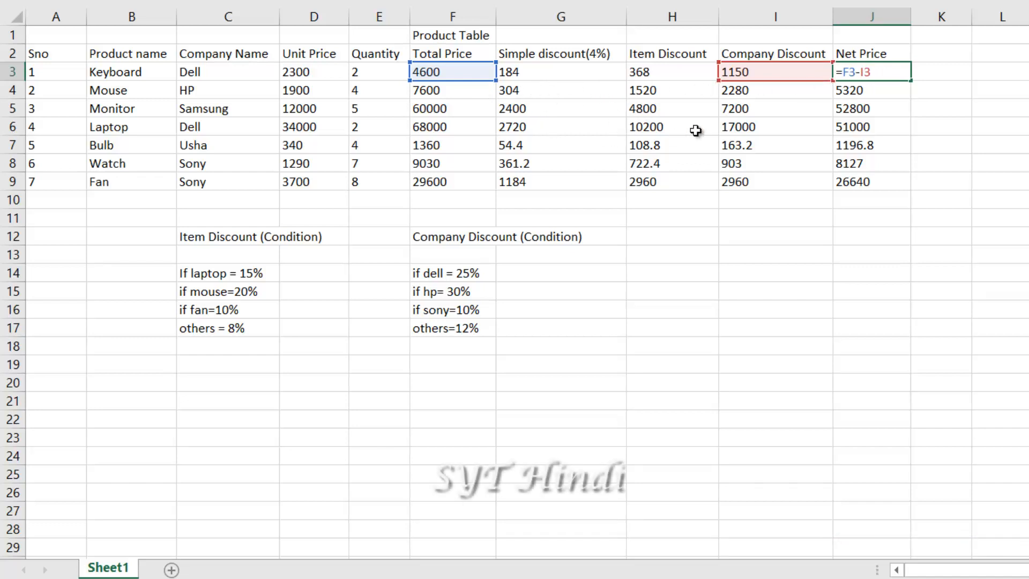
Extend J3's formula to =F3-I3-G3-H3, also subtracting simple and item discounts
click(524, 75)
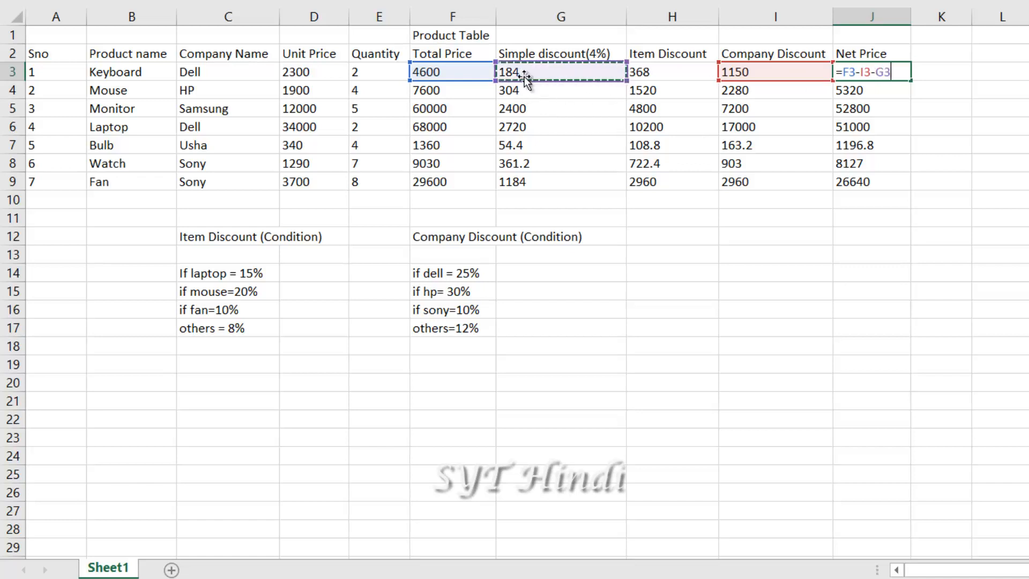
text(-)
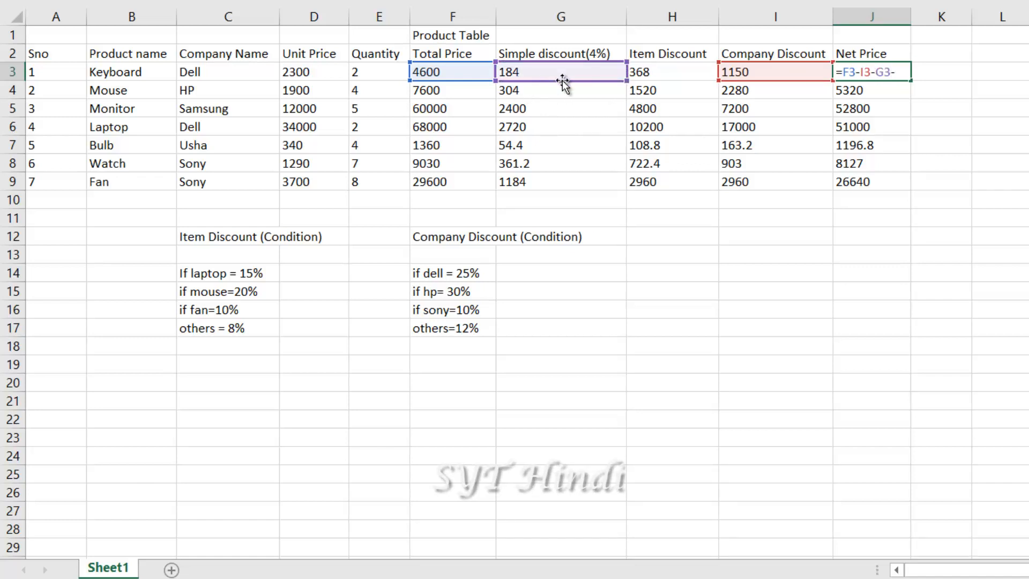
click(651, 68)
key(Return)
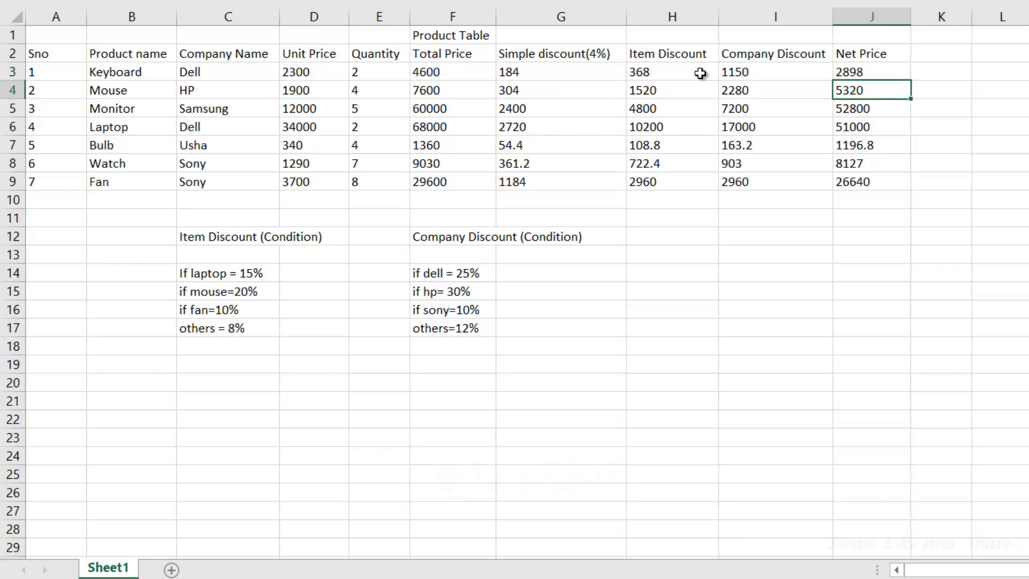
Delete the I3-G3 terms from J3's formula so it reads =F3-H3
double_click(866, 72)
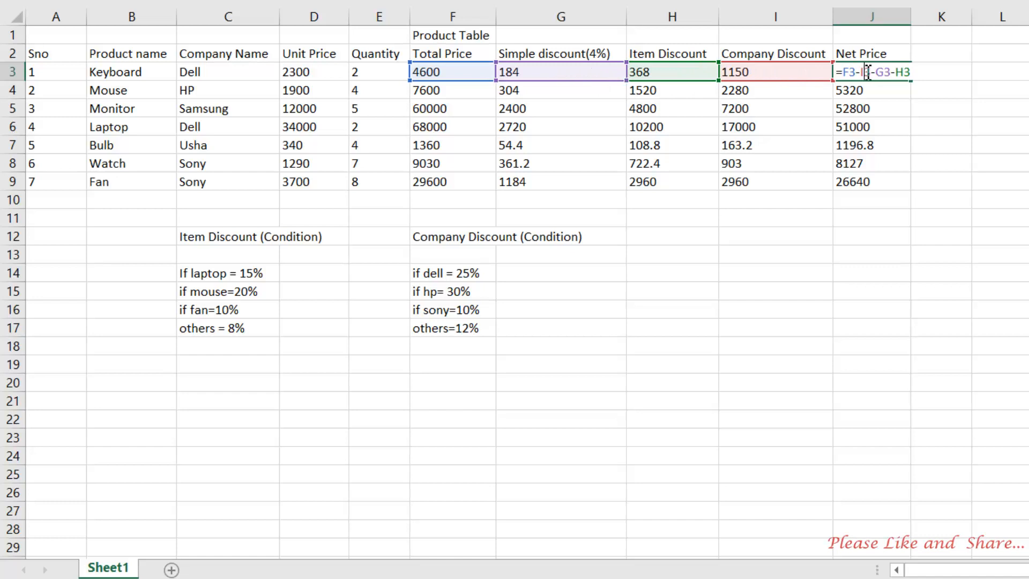
drag(862, 72, 931, 67)
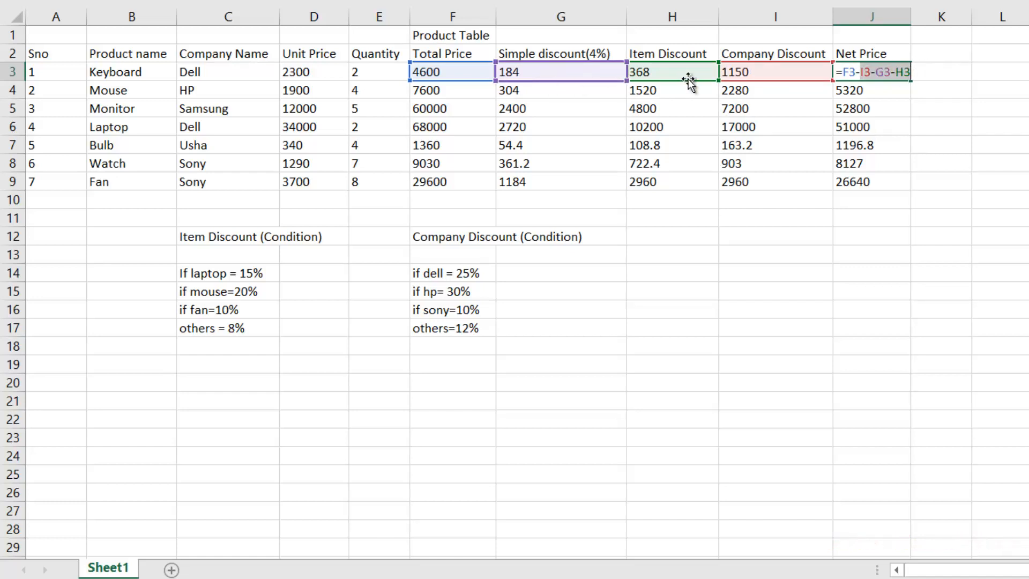
click(871, 72)
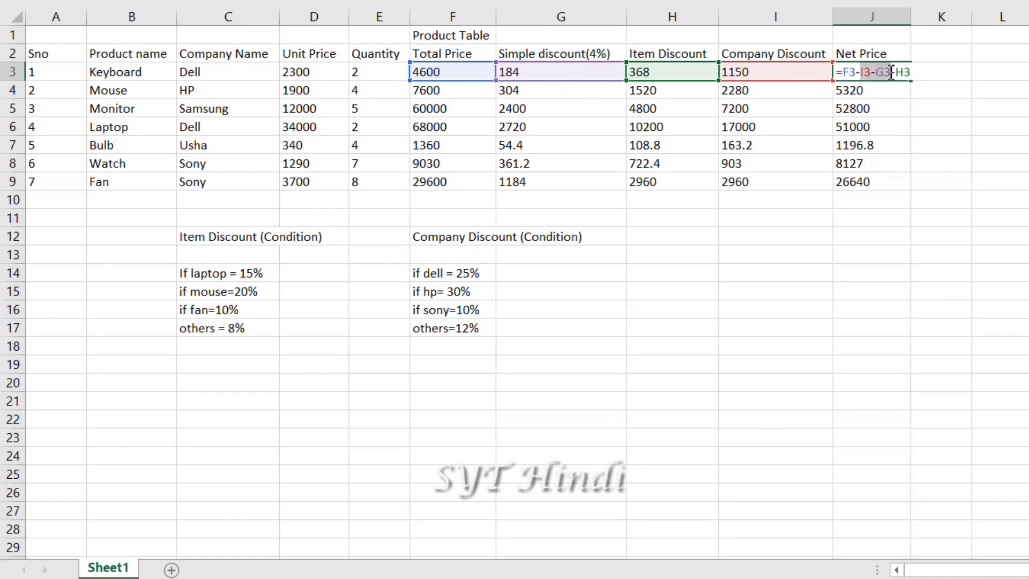
key(BackSpace)
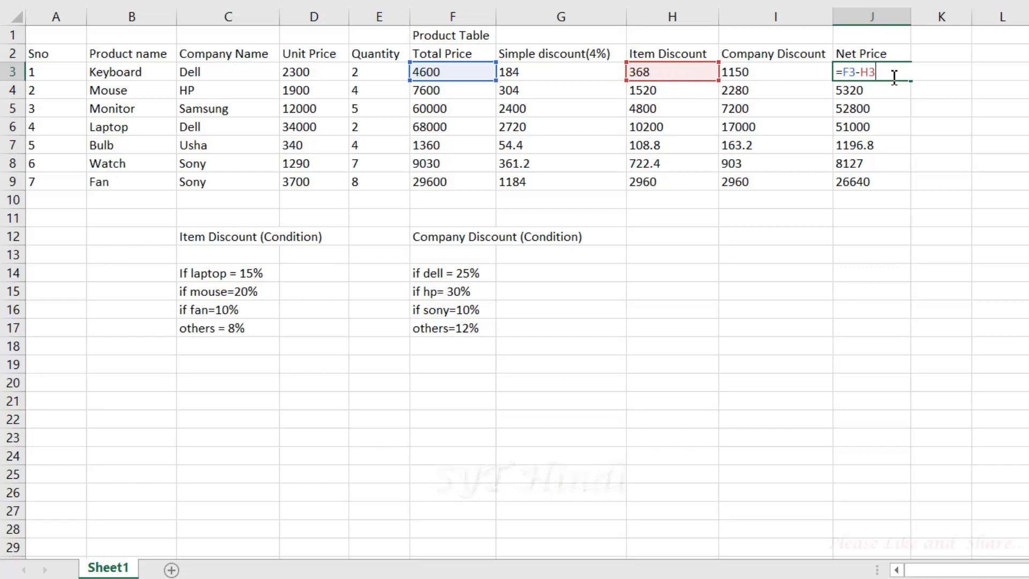
Retype J3 as =F3-H3 and fill it down through J9
key(BackSpace)
key(BackSpace)
key(BackSpace)
key(BackSpace)
key(BackSpace)
key(BackSpace)
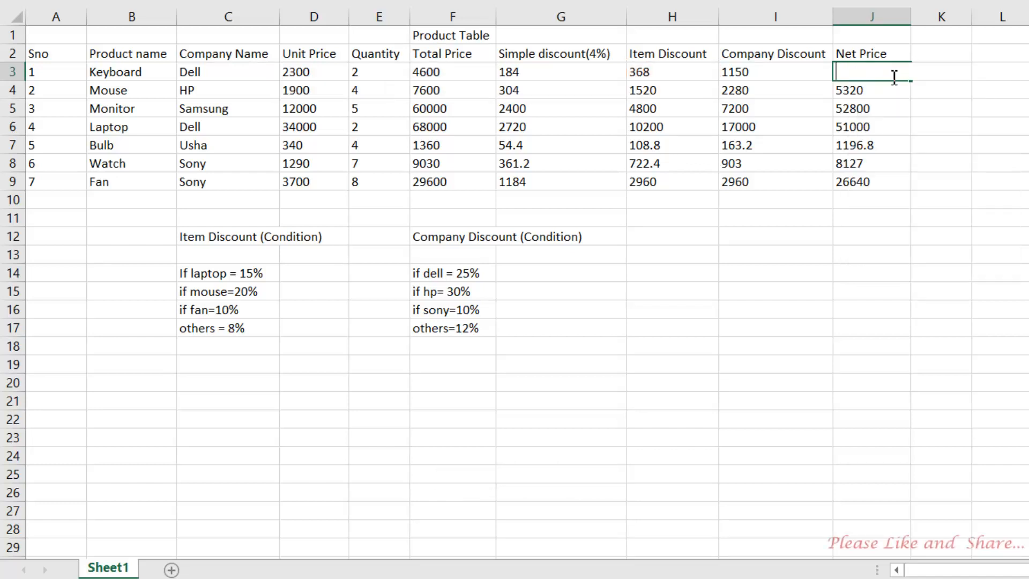
text(=)
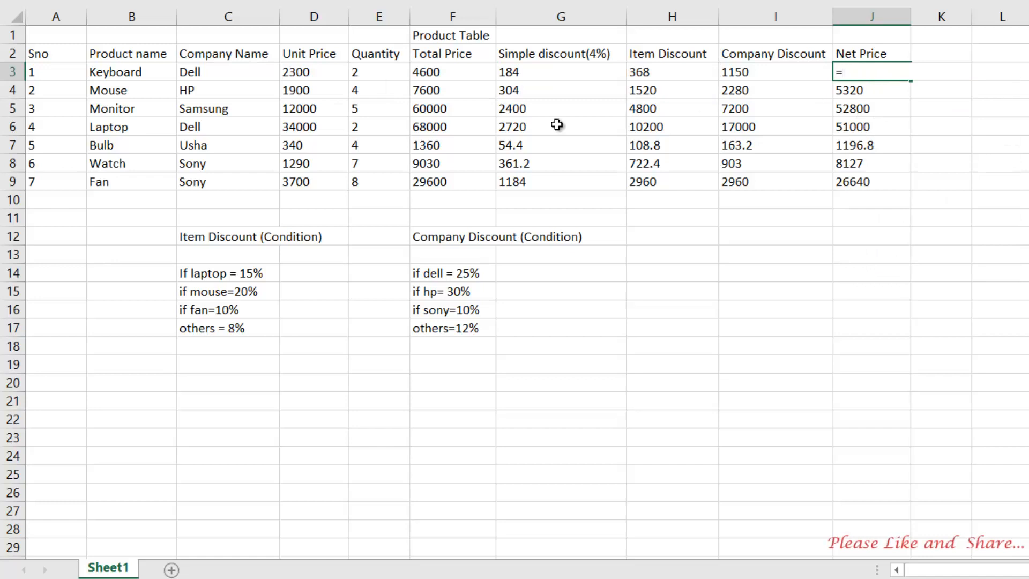
click(432, 71)
text(-)
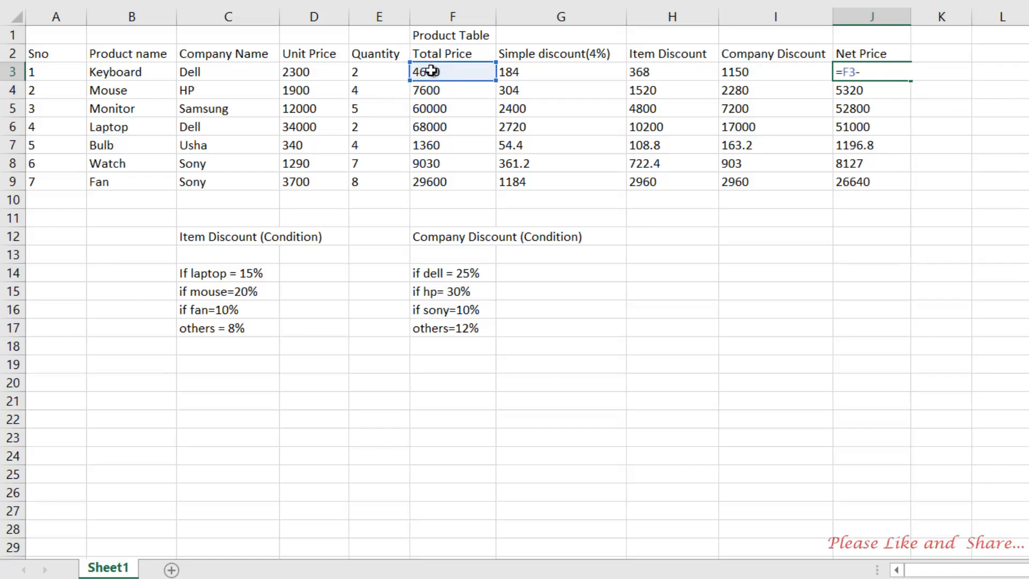
click(646, 72)
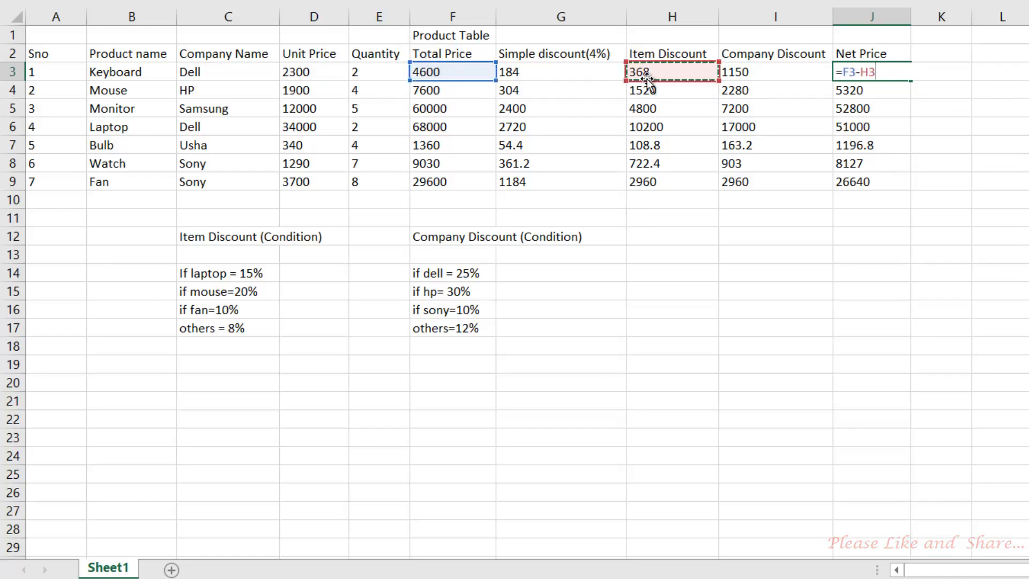
key(Return)
click(854, 74)
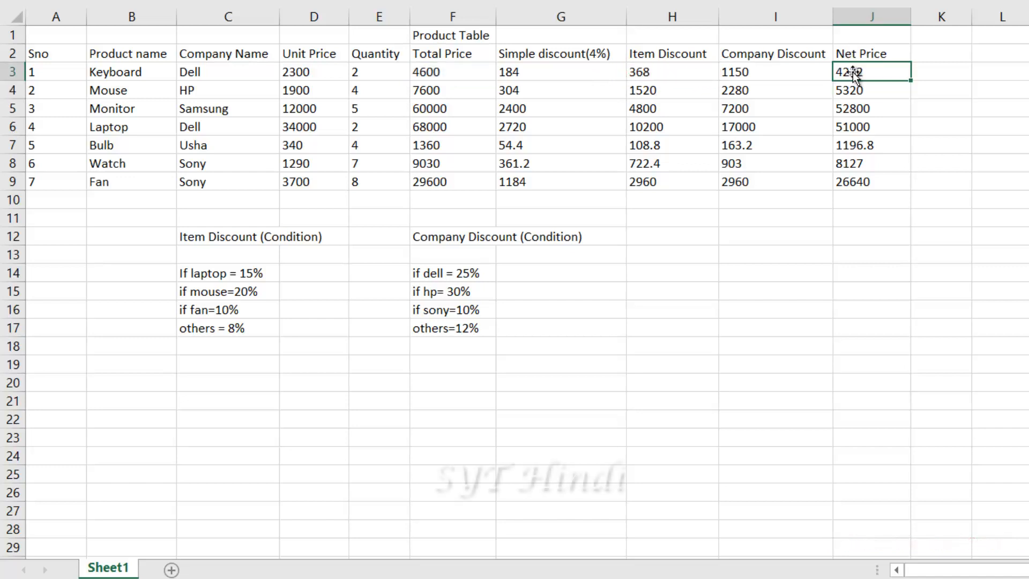
drag(911, 82, 900, 185)
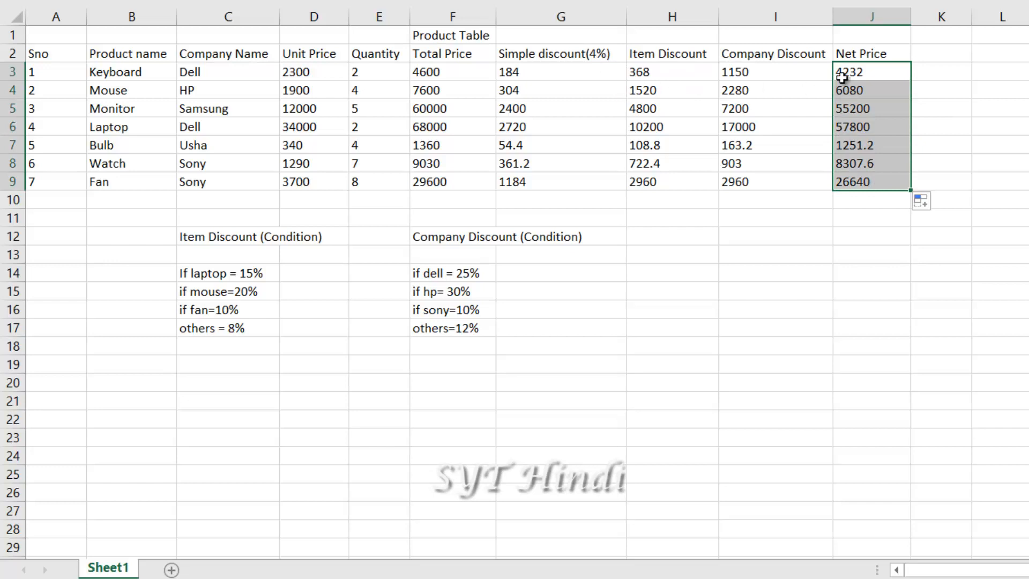
Change J3 to =F3-I3, refill through J9 (Mouse 5320, Laptop 51000), and reopen J3
double_click(862, 76)
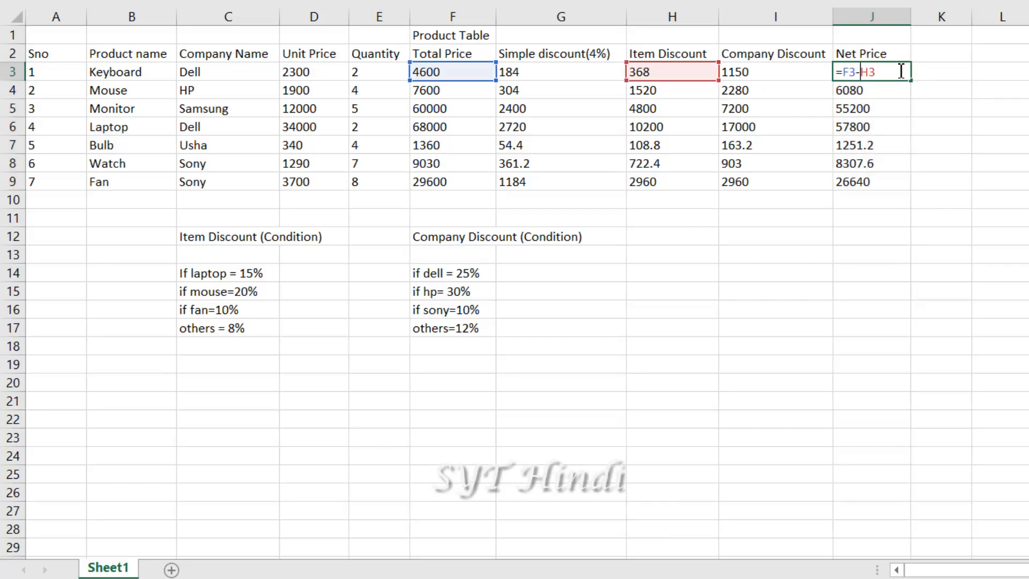
key(BackSpace)
key(BackSpace)
key(BackSpace)
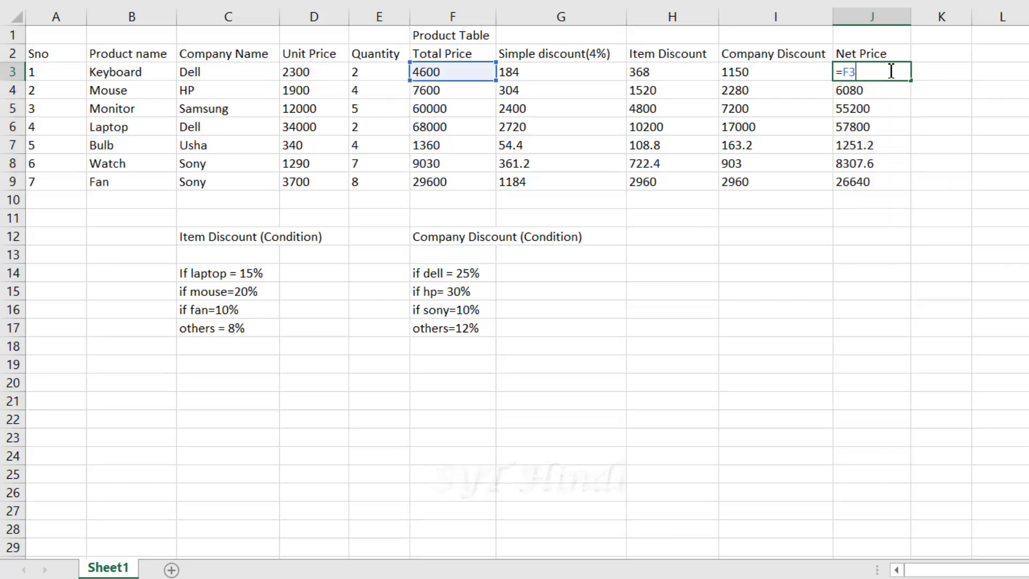
click(754, 75)
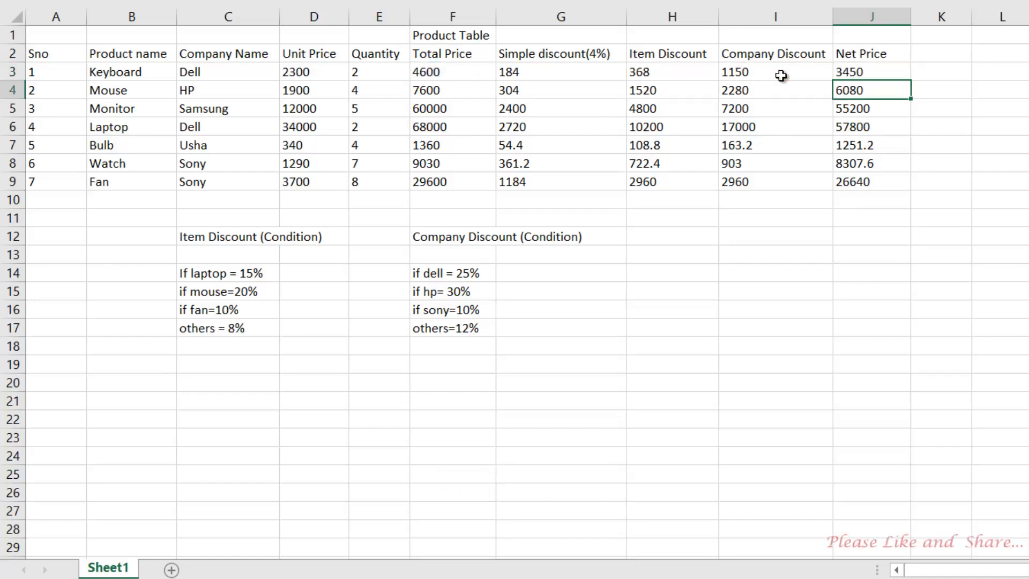
click(893, 74)
drag(910, 83, 893, 189)
click(853, 76)
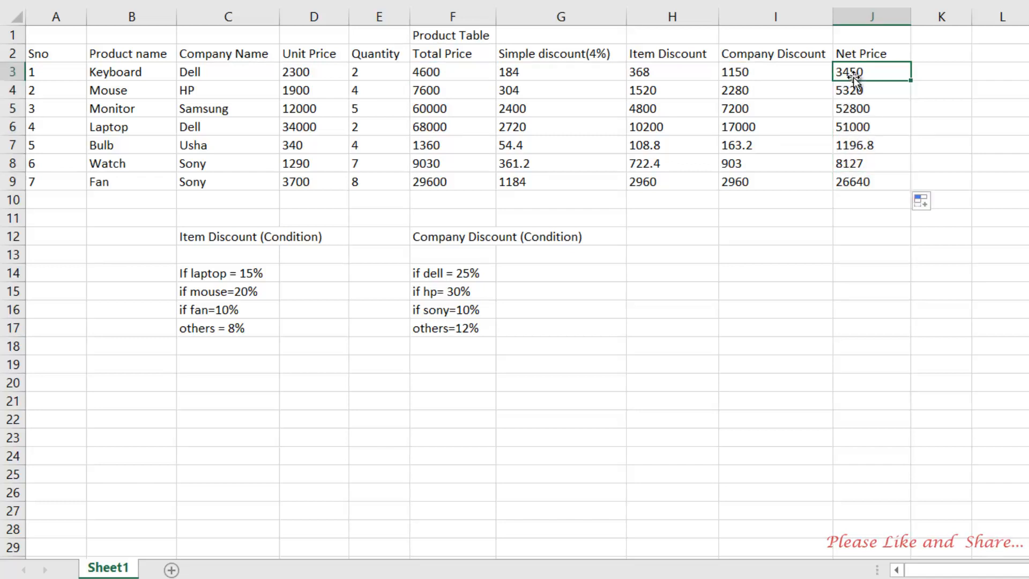
key(ctrl+Down)
click(855, 75)
double_click(856, 71)
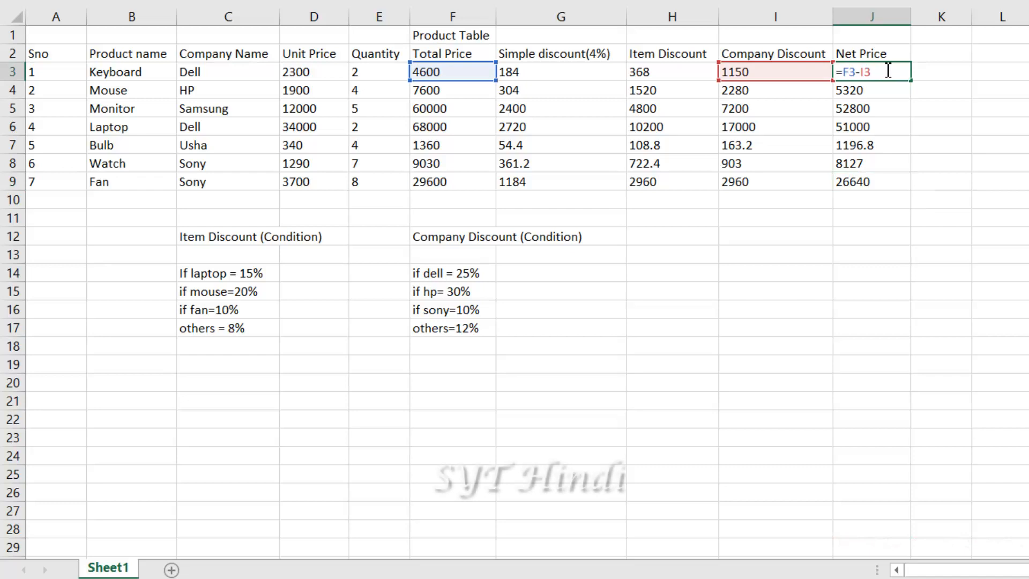
Make J3 =F3-I3-H3 and fill it down through J9, ending at Fan's 23680
click(657, 73)
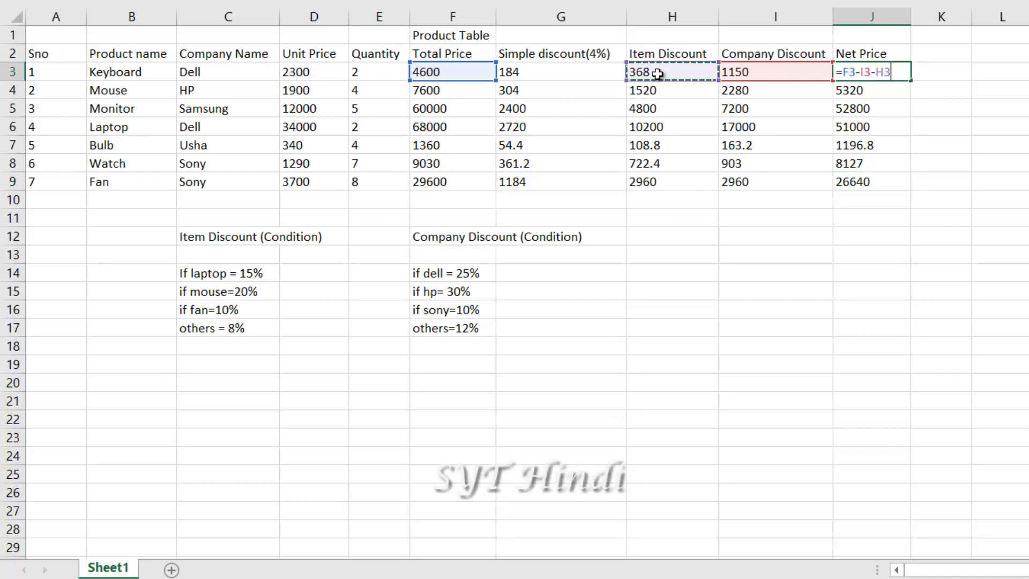
key(Return)
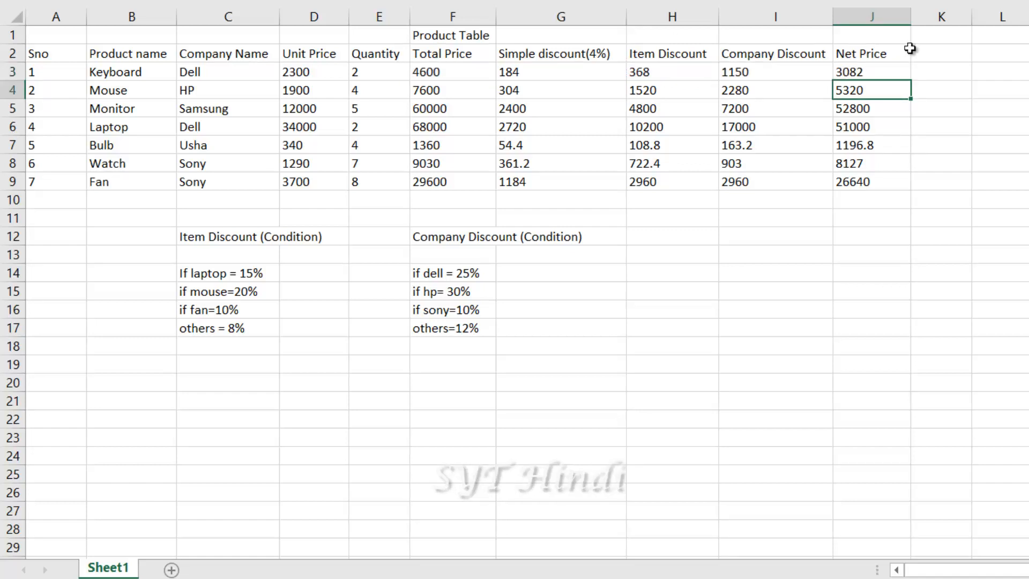
click(884, 72)
drag(911, 81, 893, 189)
Check J3's =F3-I3-H3 formula, which gives 3082 for Keyboard, leaving it unchanged
click(861, 76)
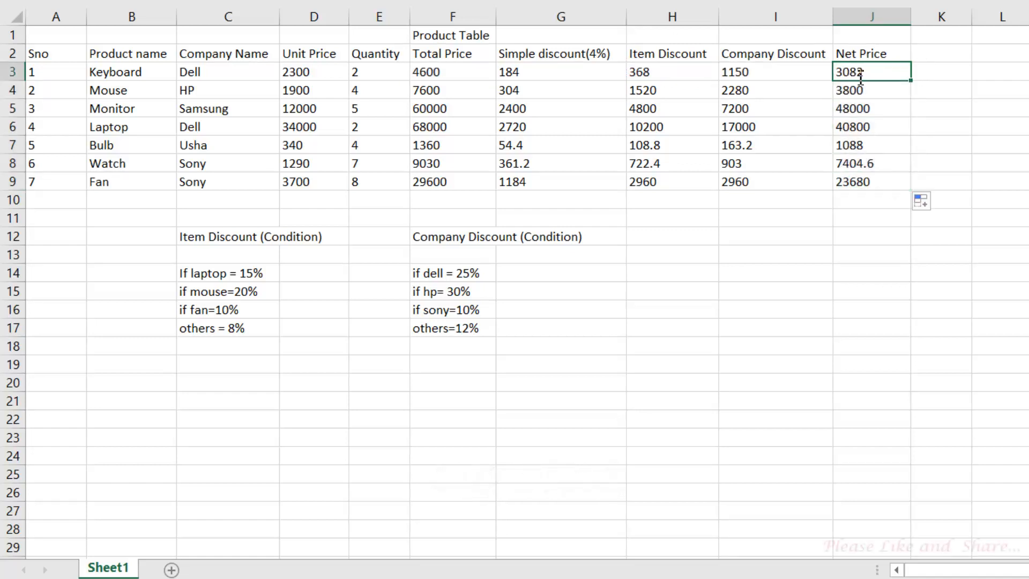
double_click(861, 76)
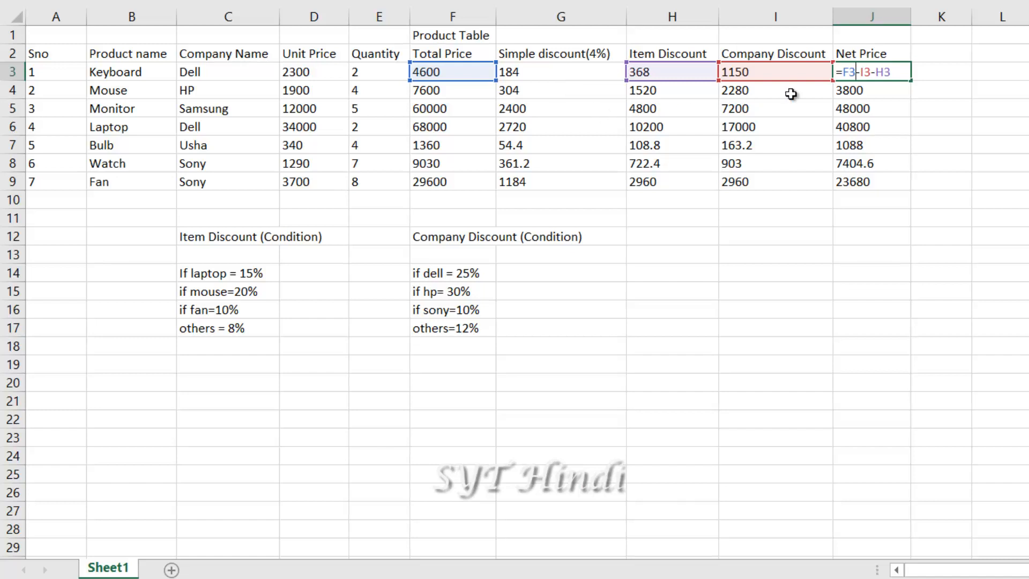
key(Return)
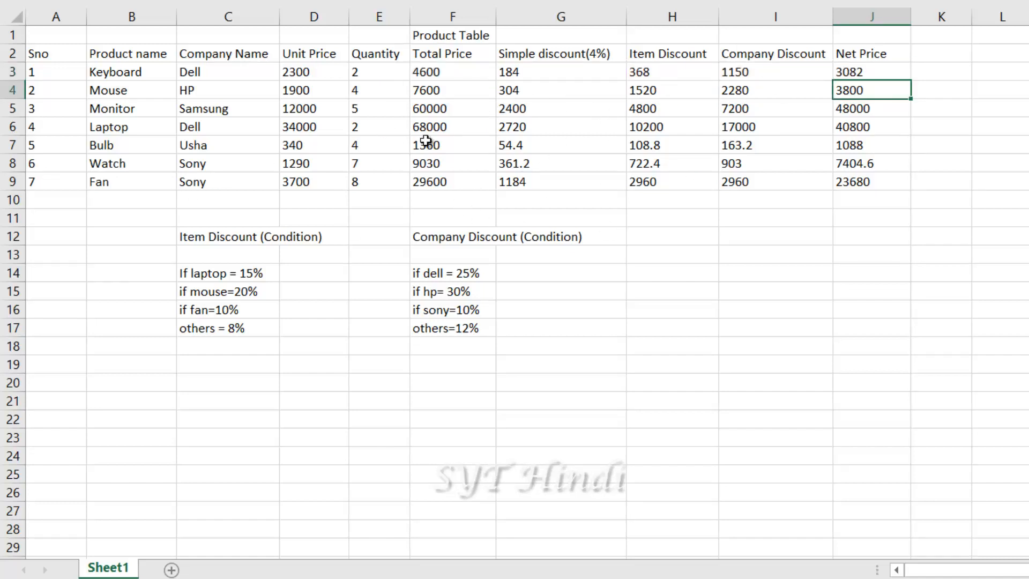
key(Up)
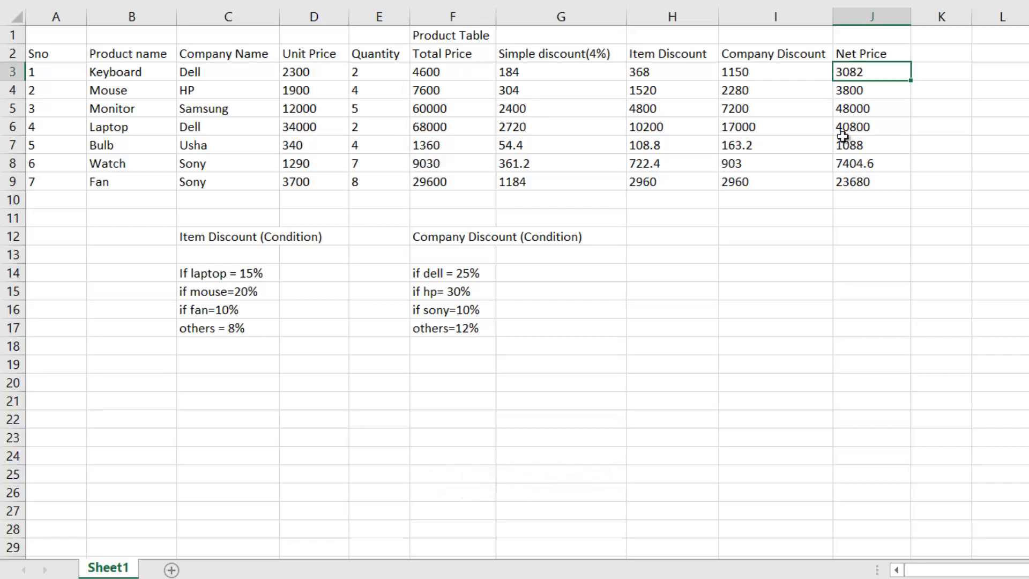